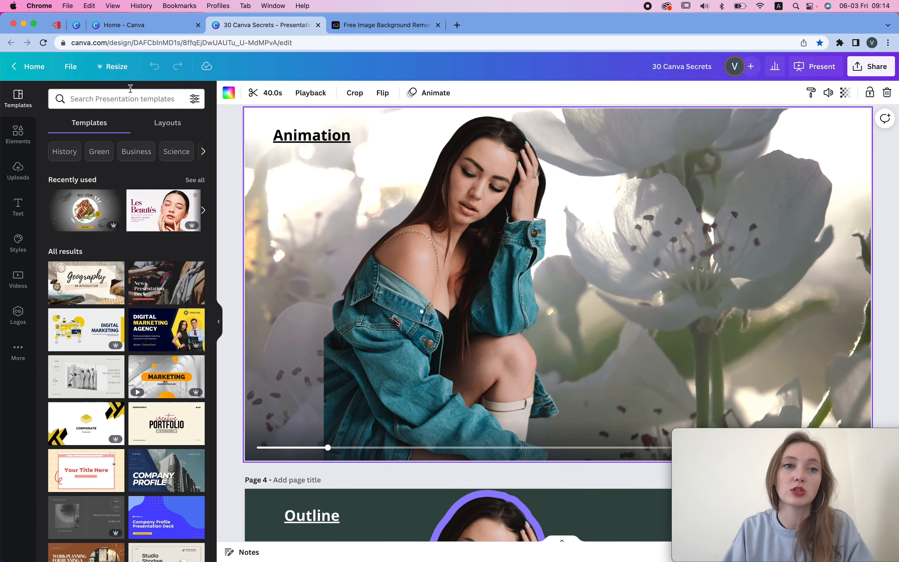
- Search the elements library for product photos
left_click(122, 99)
type("product")
key("Return")
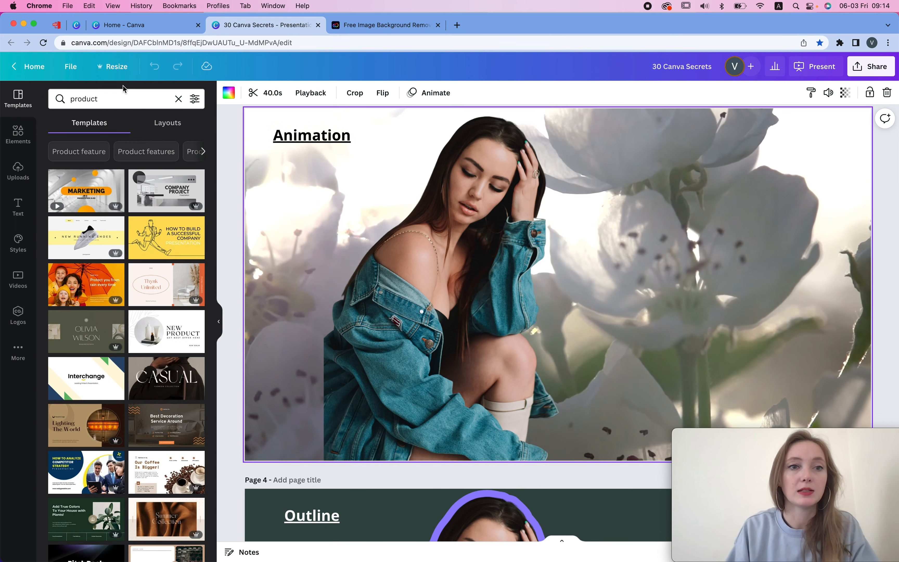
left_click(122, 99)
left_click(18, 133)
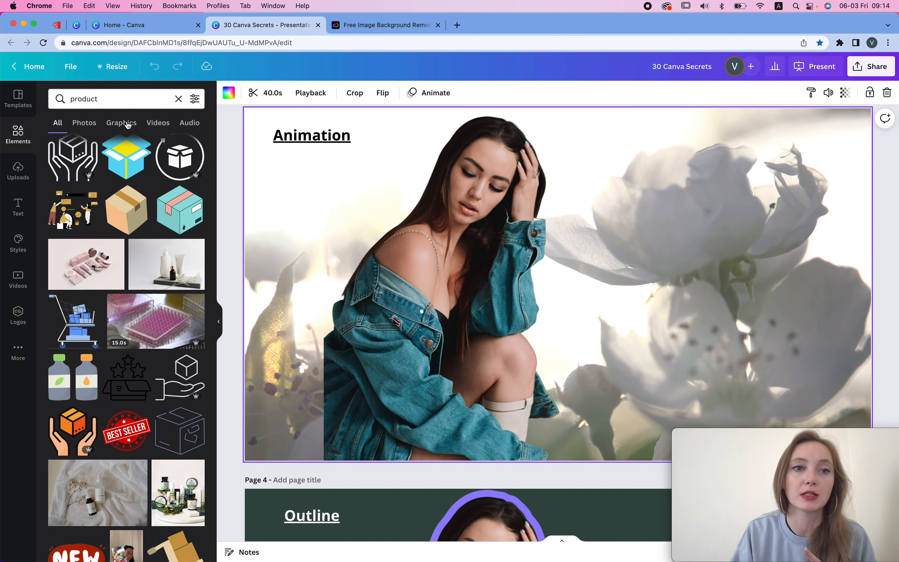
left_click(84, 122)
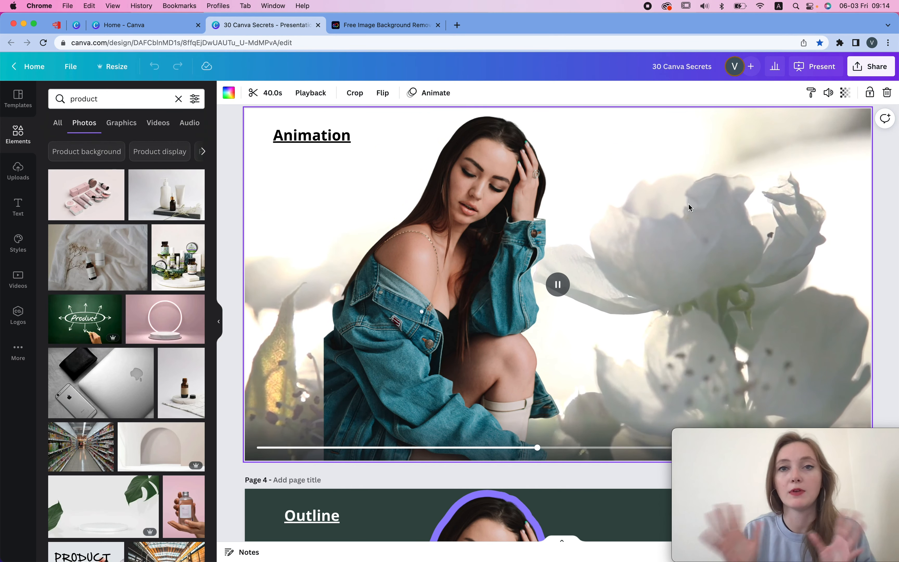
- Add the white bottles-on-tray photo to the Animation slide and remove its background
left_click(166, 195)
left_click(244, 93)
left_click(124, 248)
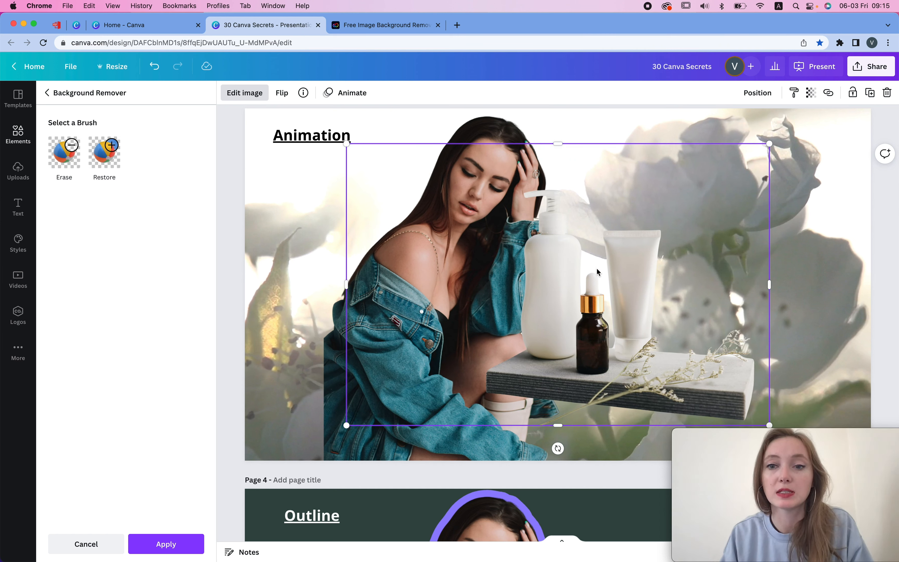
- Move the cut-out product toward the right side of the slide
left_click_drag(599, 272, 657, 272)
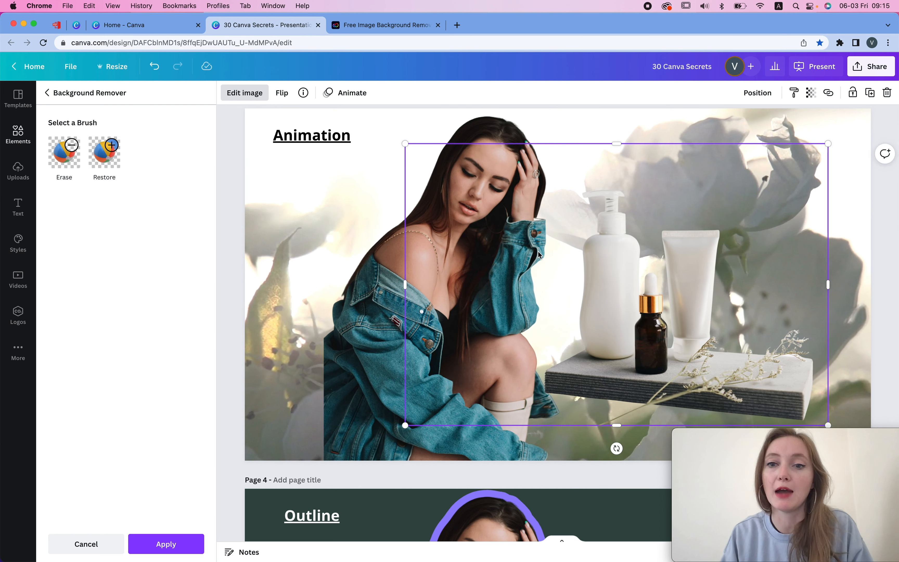
left_click_drag(540, 293, 527, 293)
left_click(688, 118)
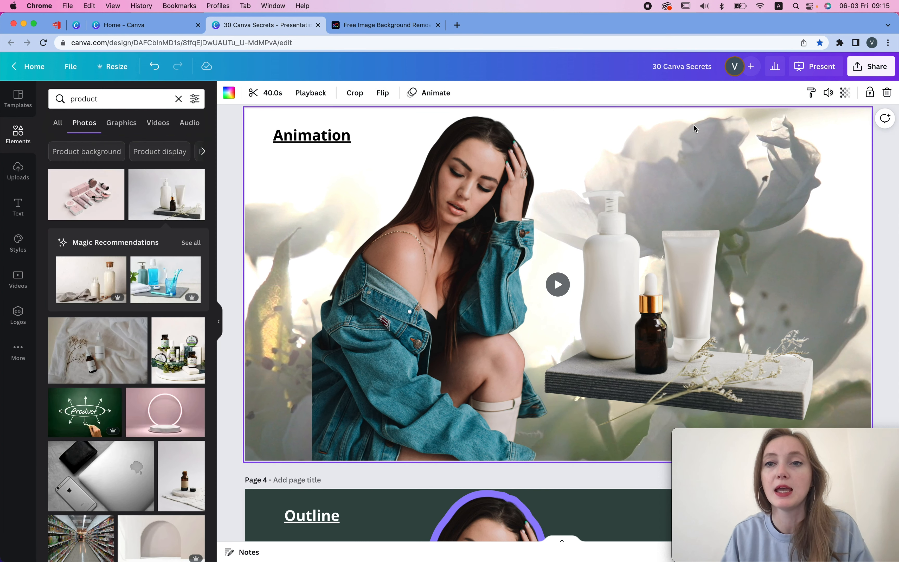
- Search videos for minimal and set the green palm-shadow video as the slide background
left_click(558, 284)
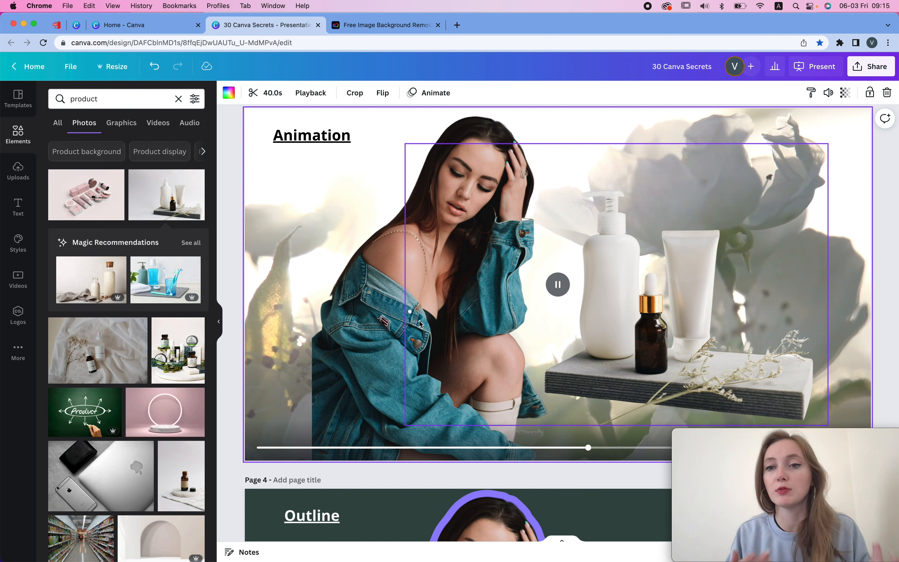
left_click(179, 98)
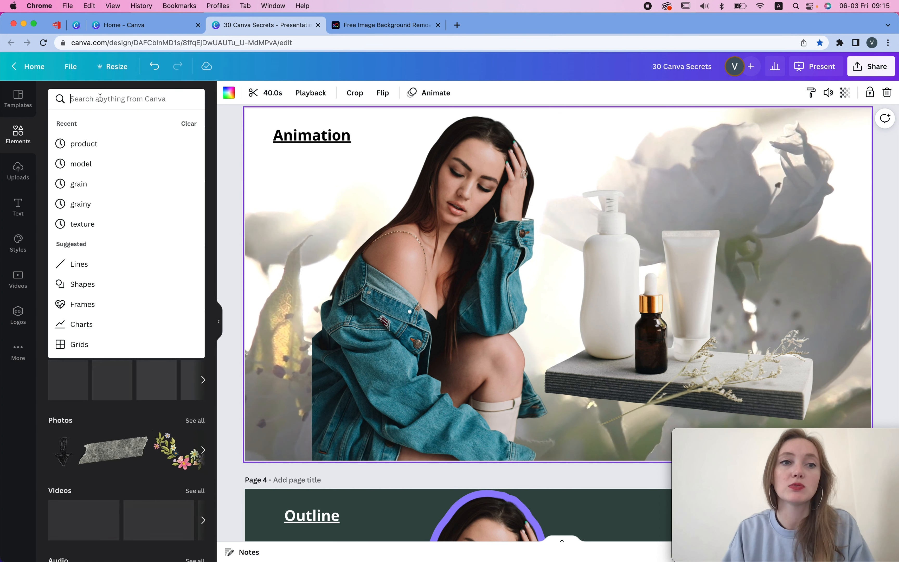
type("minimal")
key("Return")
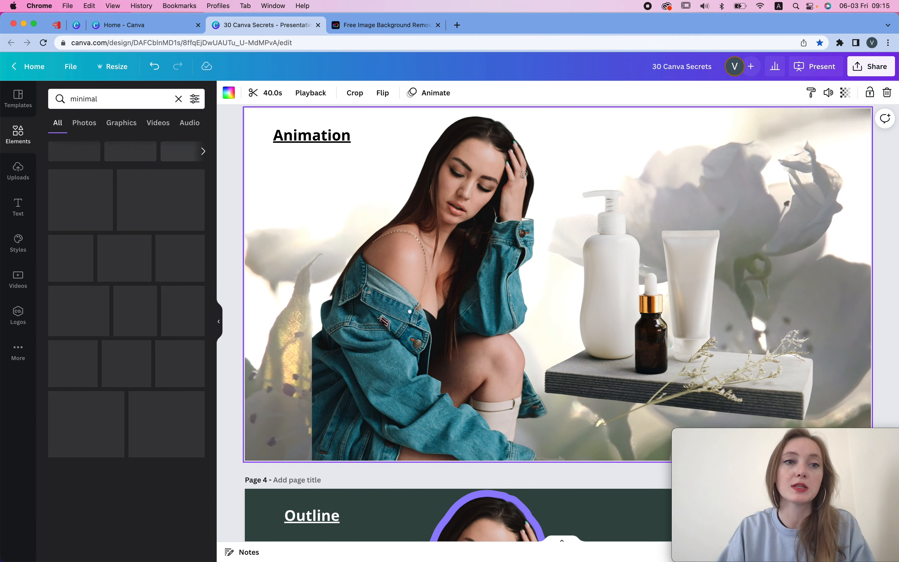
left_click(158, 123)
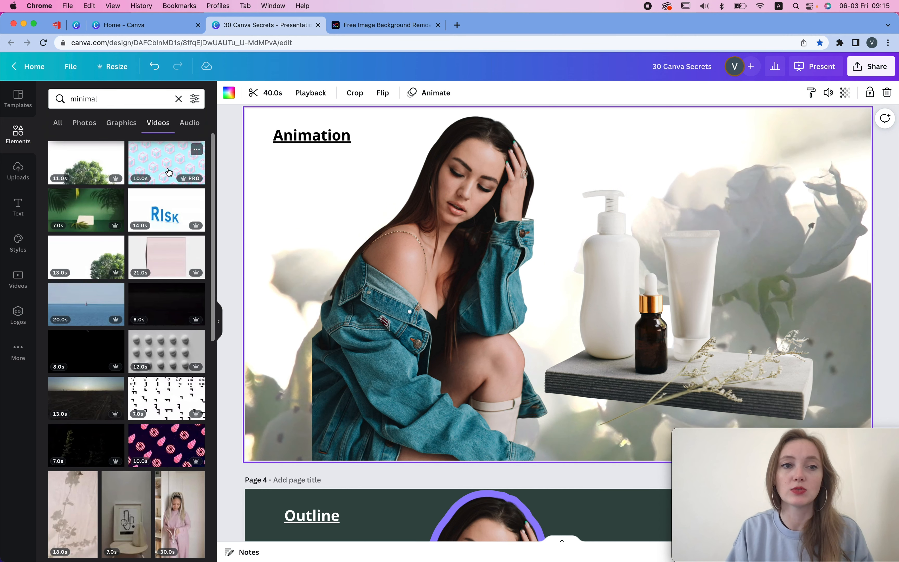
left_click_drag(85, 210, 616, 113)
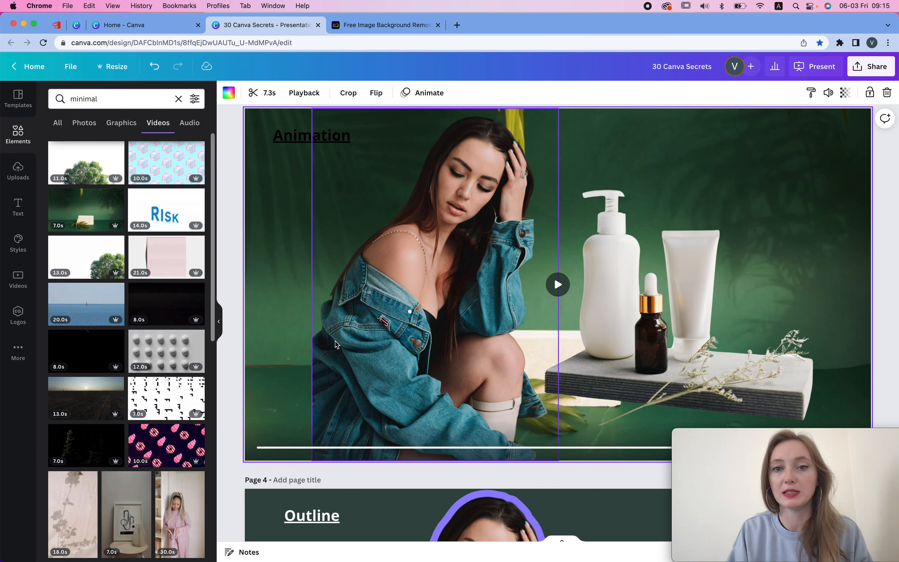
left_click(558, 285)
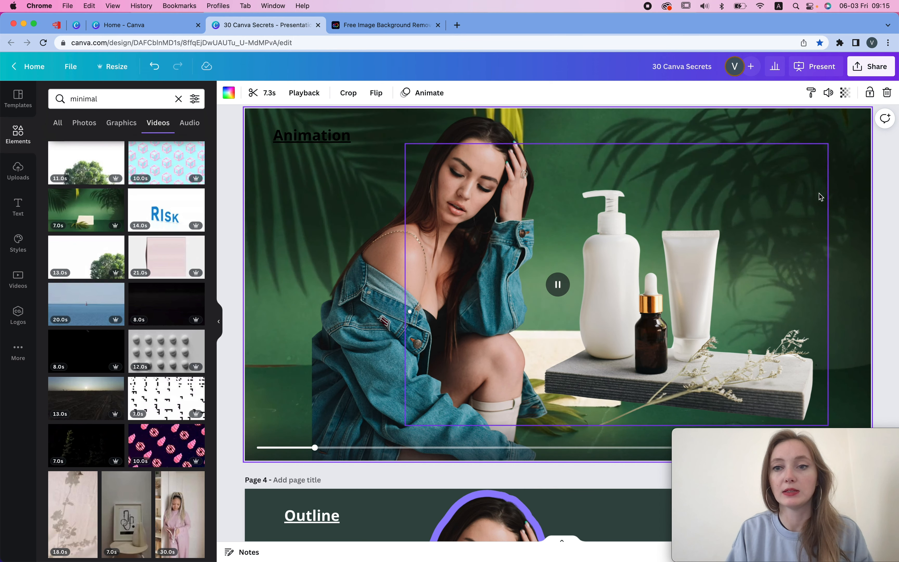
- Delete the woman photo from the Animation slide
left_click(467, 317)
key("Delete")
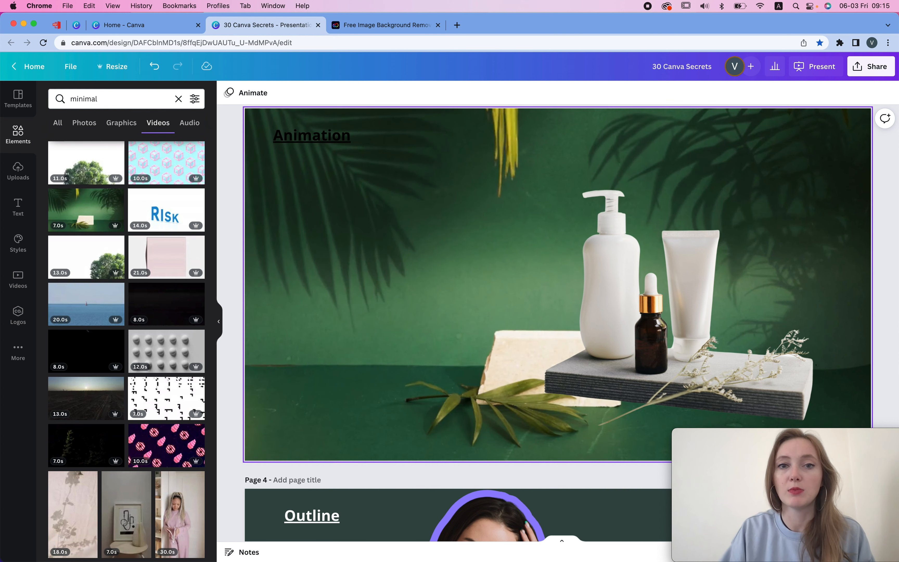
- Enlarge the product cut-out and reposition it toward the slide's centre
left_click_drag(653, 335, 545, 337)
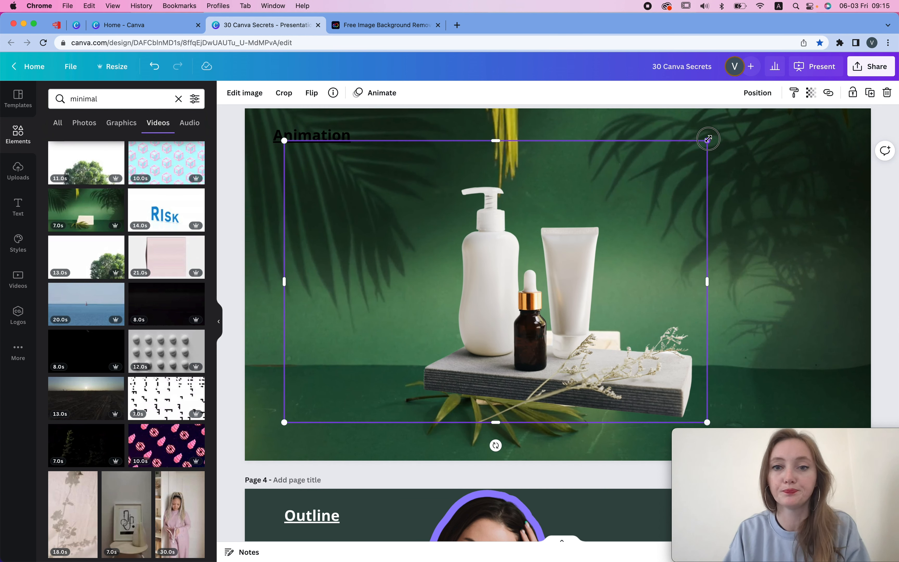
left_click_drag(708, 139, 737, 121)
left_click_drag(607, 331, 613, 319)
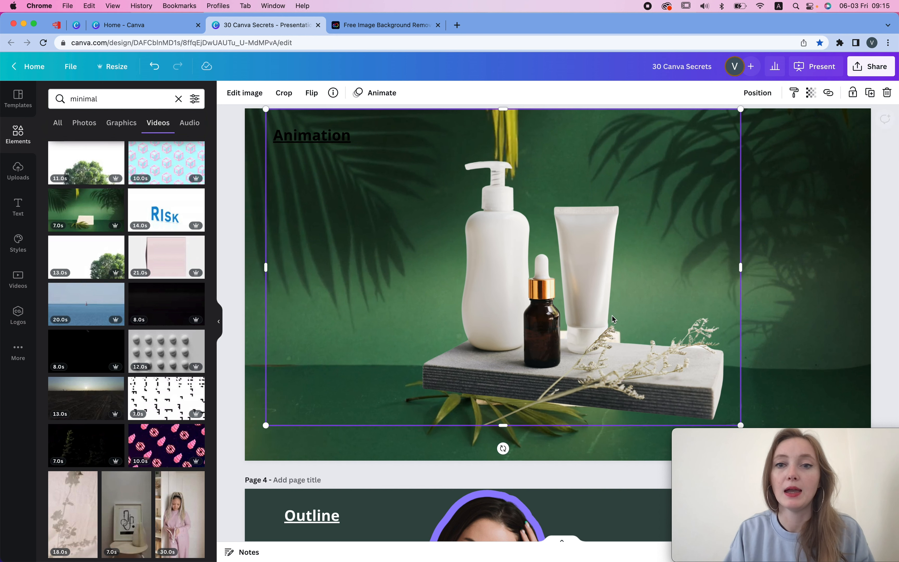
left_click(780, 293)
left_click(559, 285)
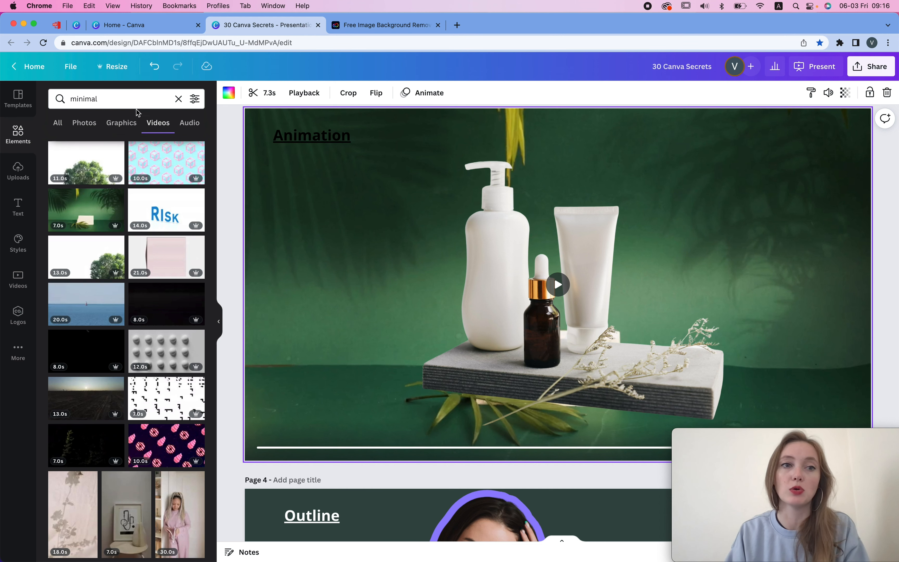
- Search elements for shadow and set a white palm-shadow video as the slide background
left_click(130, 98)
type("shadow")
key("Return")
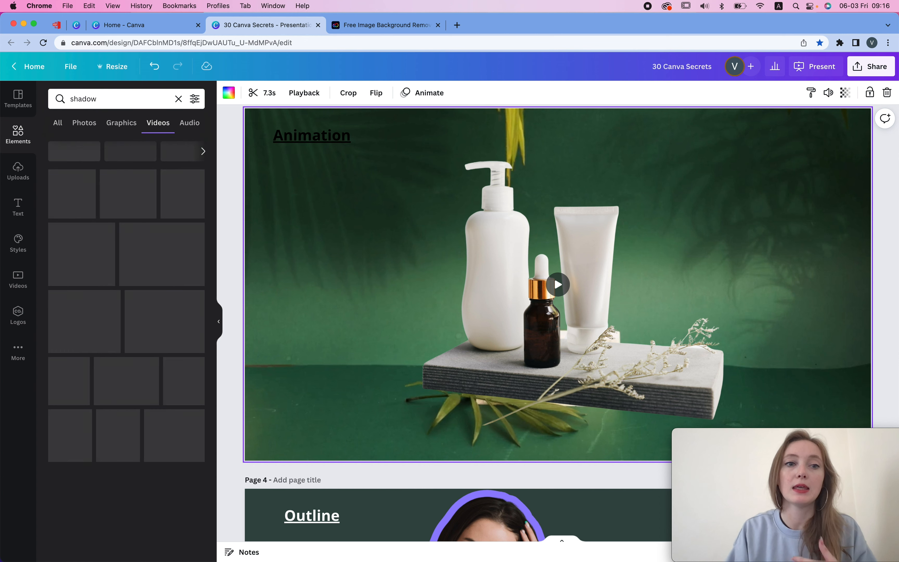
left_click_drag(80, 195, 817, 121)
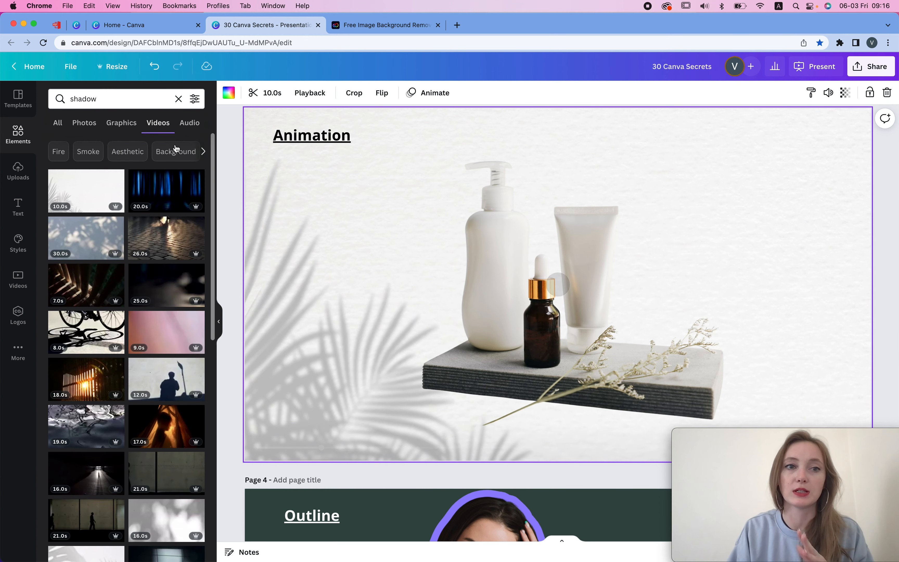
- Replace the slide background with a window-shadow photo from the shadow photo results
left_click(85, 123)
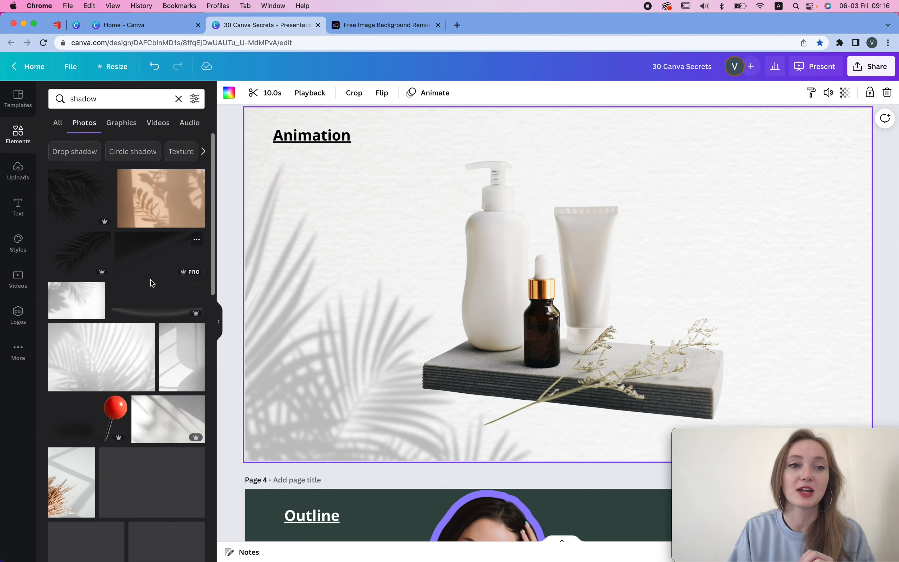
left_click_drag(188, 334, 773, 132)
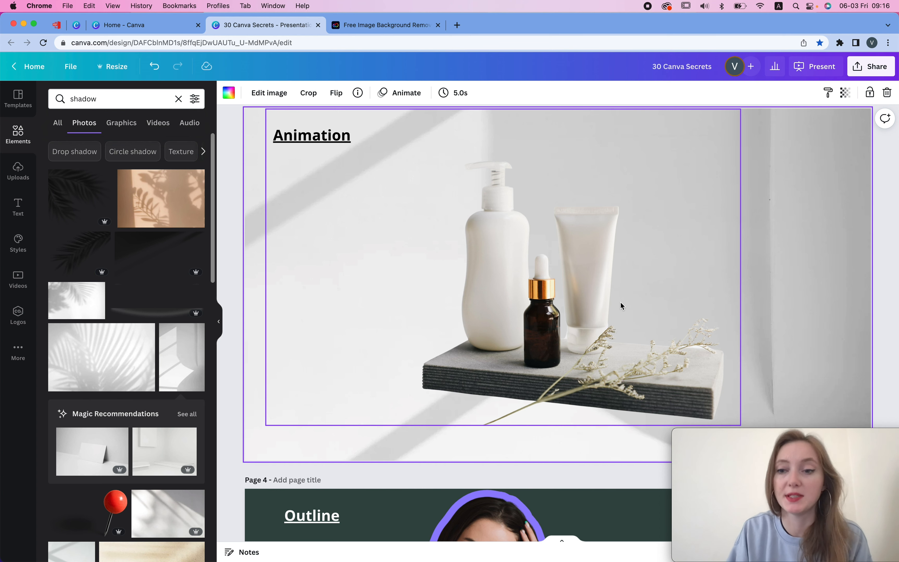
- Copy the product cut-out from page 3 and paste it onto page 4, right of the woman
scroll(620, 303, "down", 10)
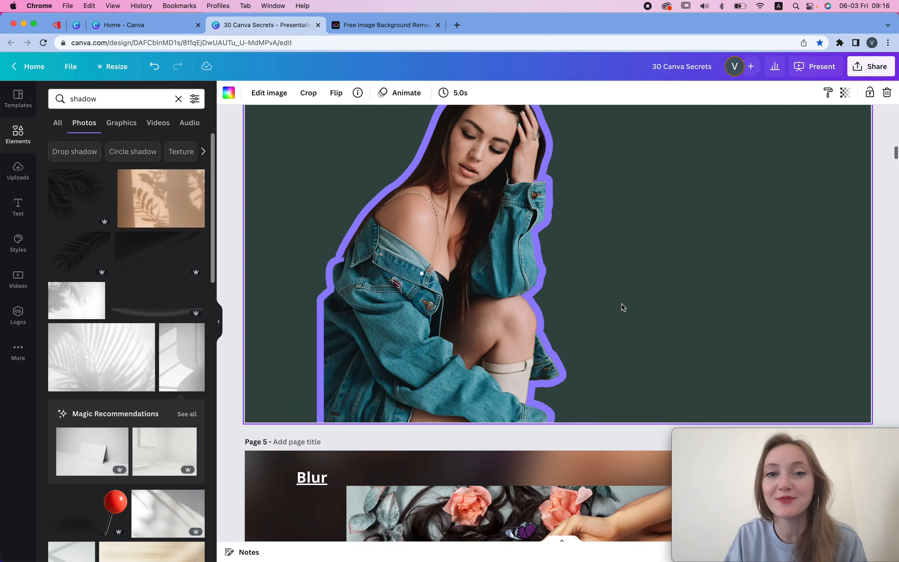
scroll(624, 307, "up", 2)
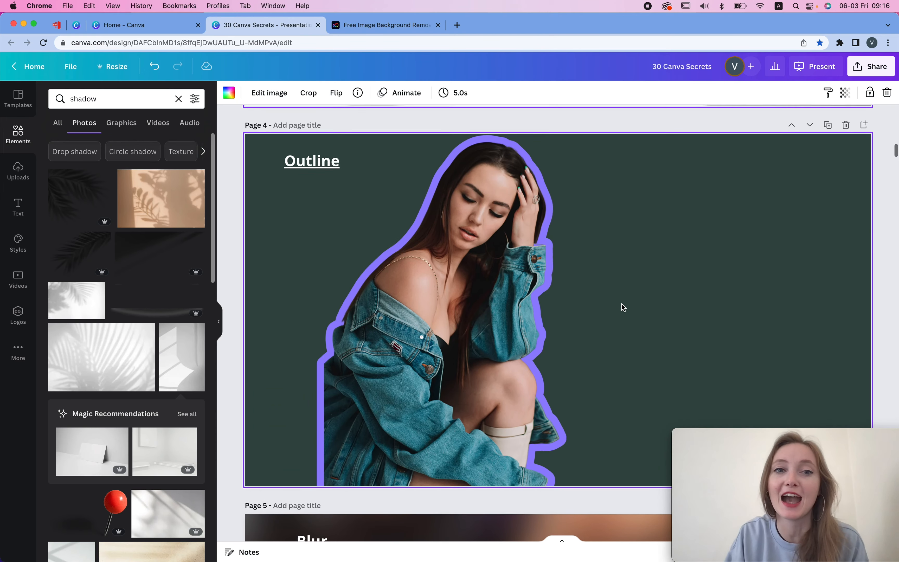
left_click(491, 197)
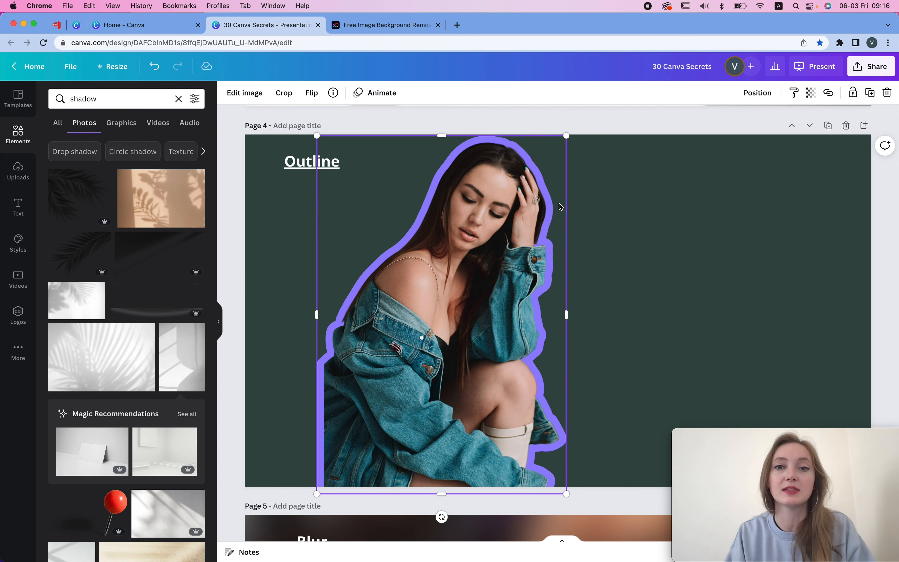
scroll(559, 206, "up", 8)
left_click(559, 219)
scroll(559, 219, "down", 5)
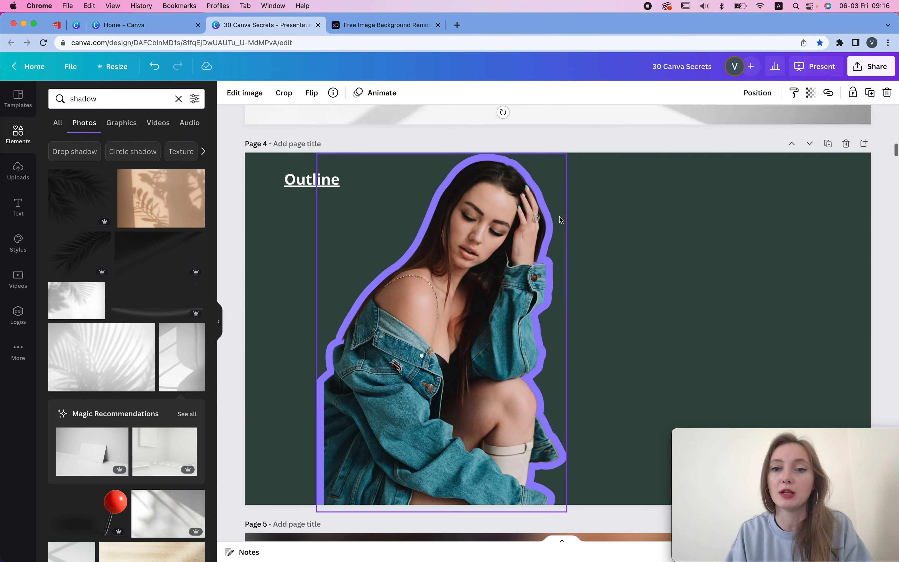
key("super+v")
left_click_drag(578, 312, 679, 306)
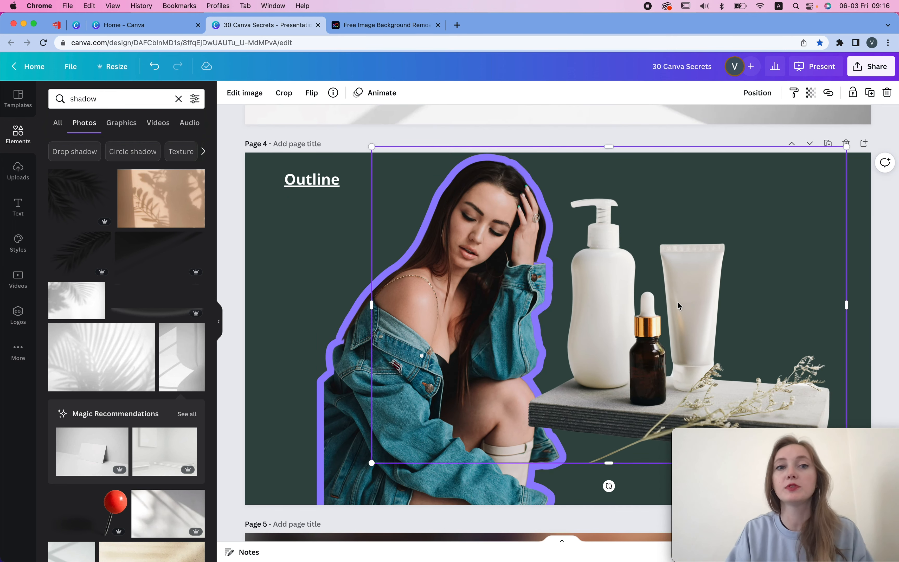
- Apply the Glow shadow effect to the pasted product on page 4
scroll(377, 256, "up", 20)
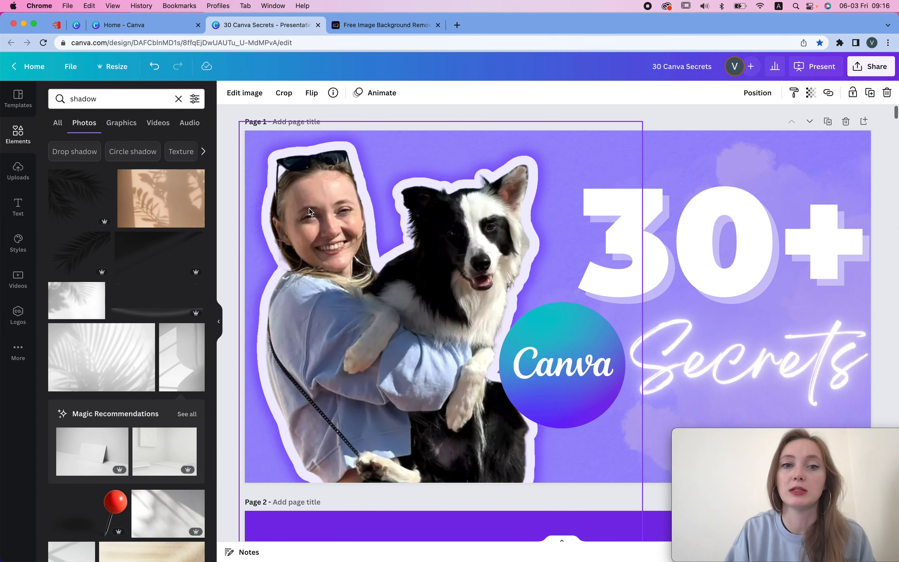
scroll(564, 285, "down", 20)
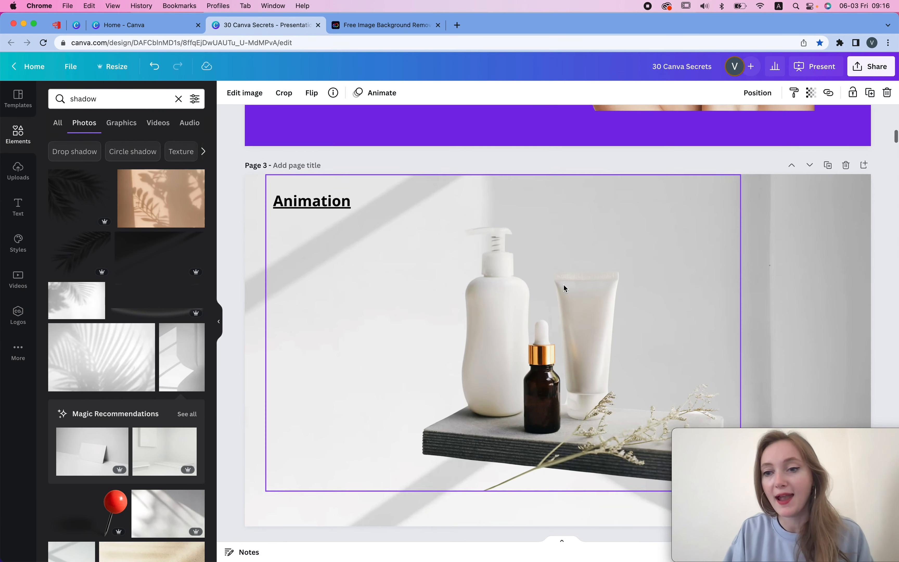
scroll(564, 285, "down", 10)
scroll(588, 360, "up", 8)
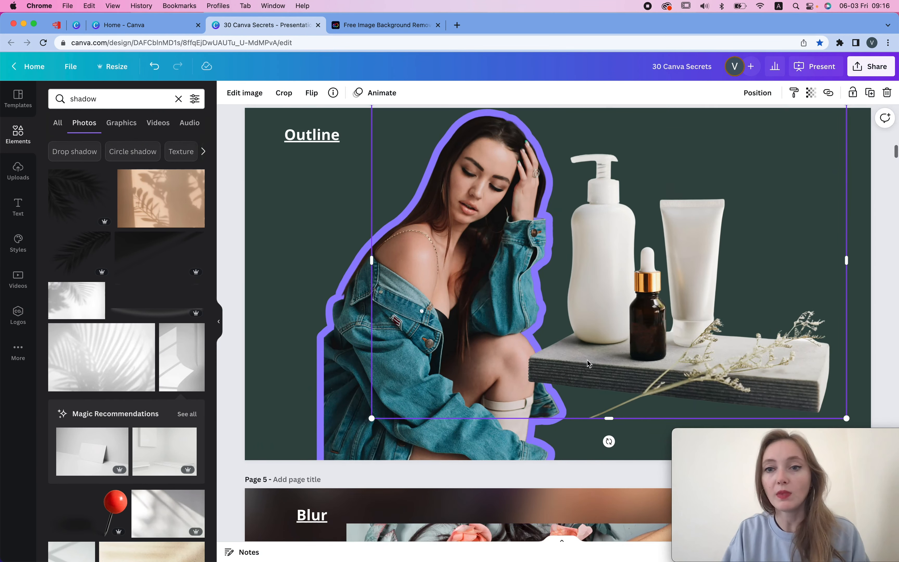
left_click(246, 90)
scroll(159, 416, "down", 5)
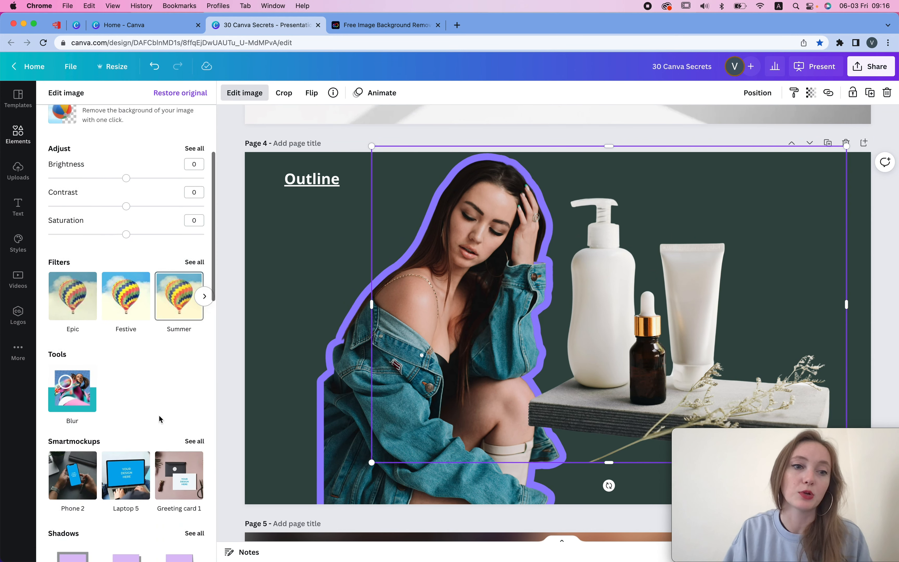
scroll(172, 364, "down", 5)
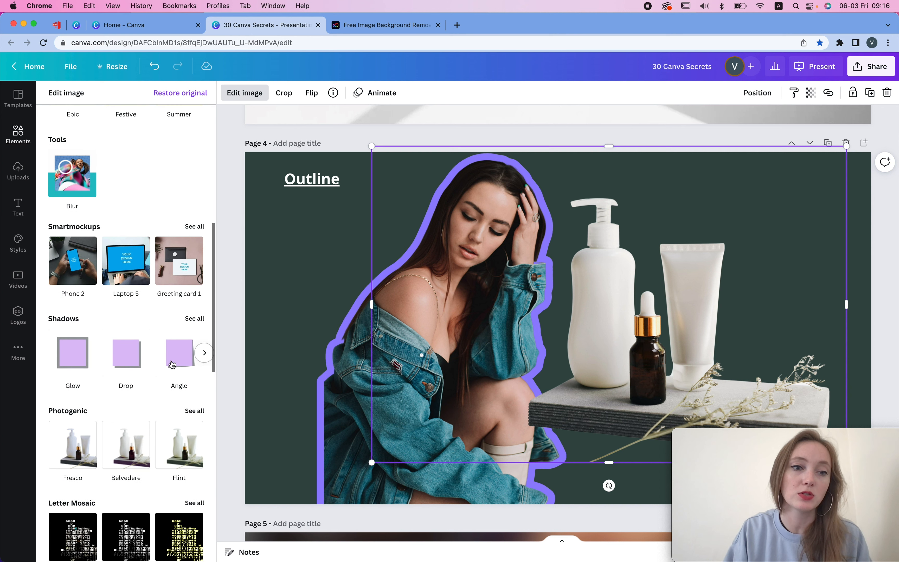
left_click(82, 357)
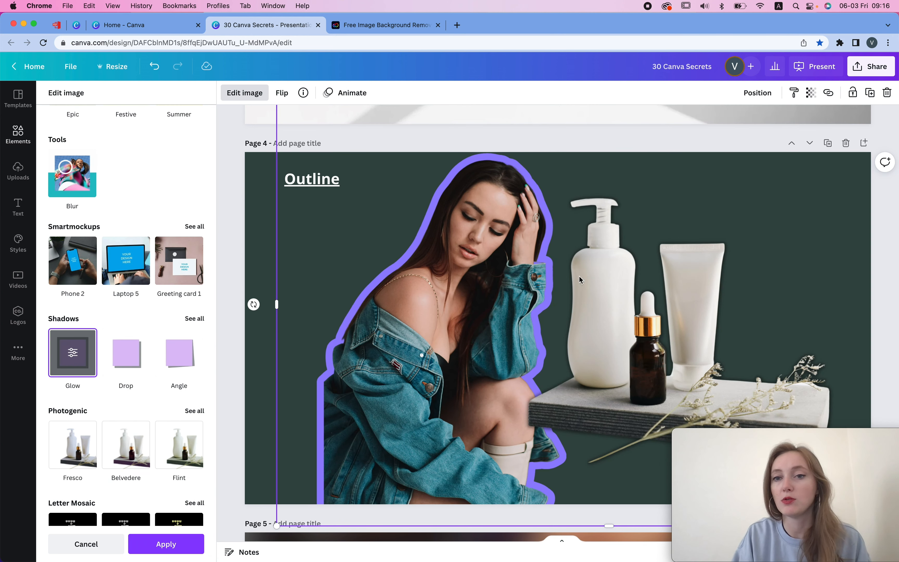
- Set the glow colour to a pale swatch from the new palette and its size to 18
left_click(76, 366)
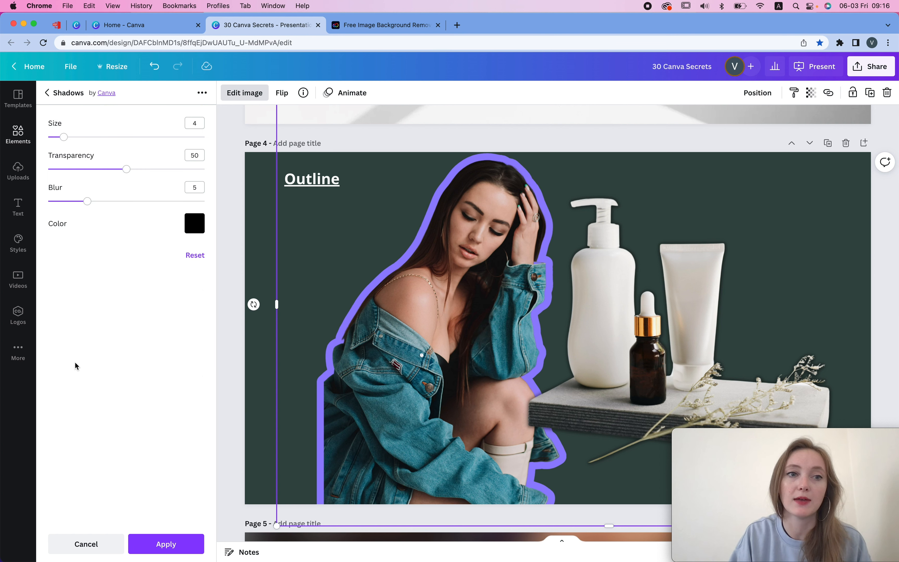
left_click(200, 225)
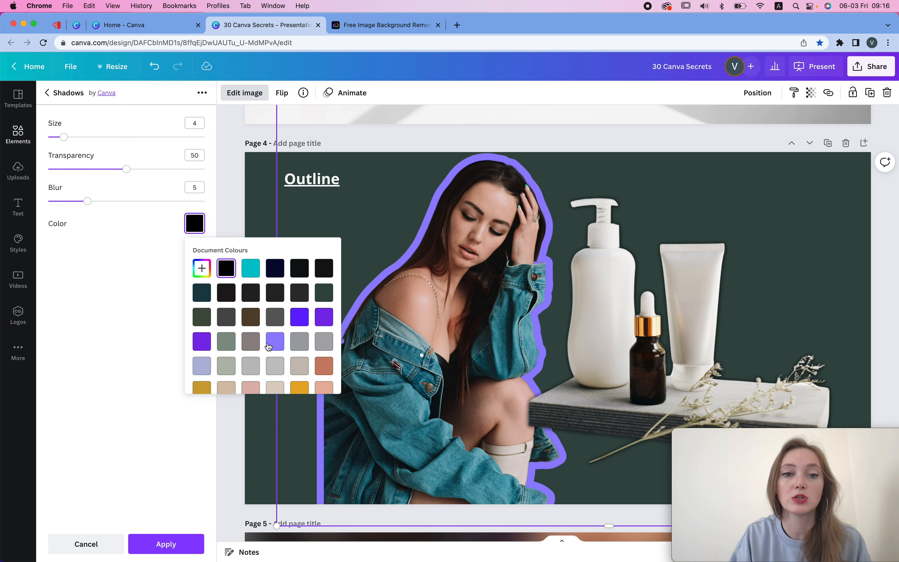
scroll(268, 346, "down", 5)
scroll(269, 345, "down", 5)
left_click(233, 336)
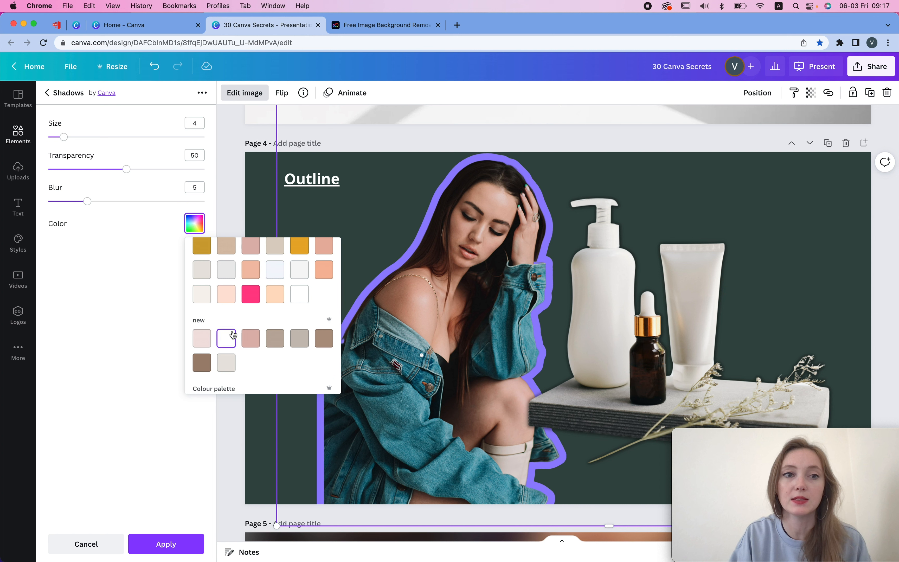
left_click_drag(64, 137, 118, 137)
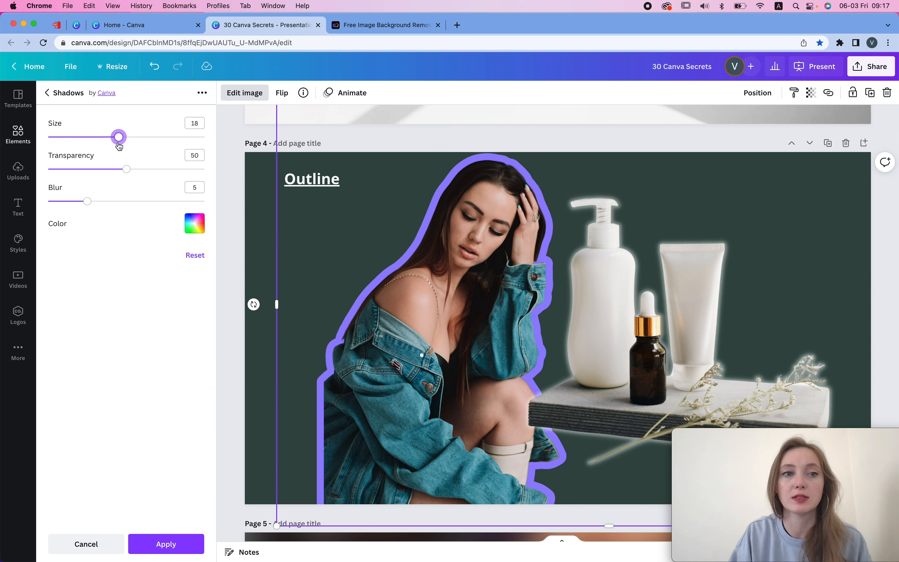
- Set the glow's transparency to 100, blur to 0 and colour to a purple document colour, then apply it
left_click_drag(126, 171, 320, 178)
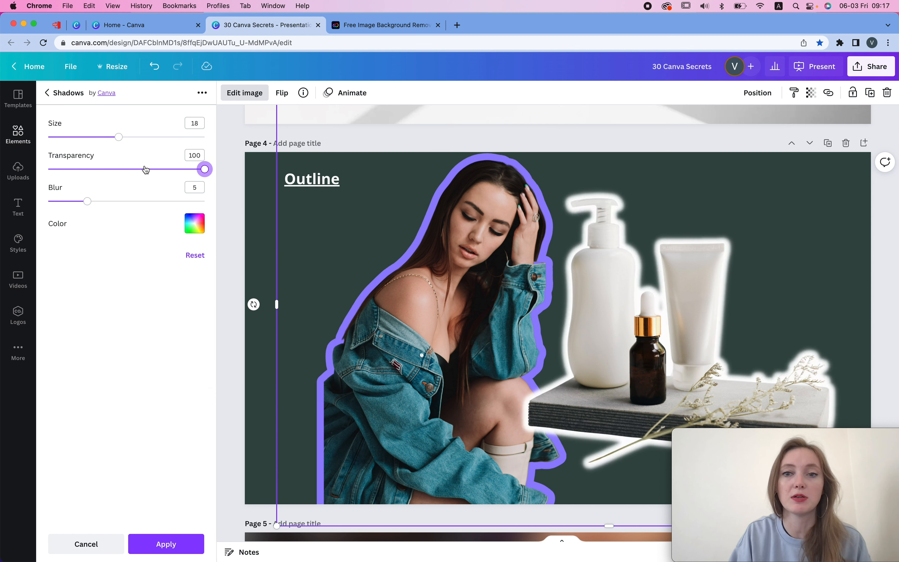
left_click_drag(86, 202, 47, 201)
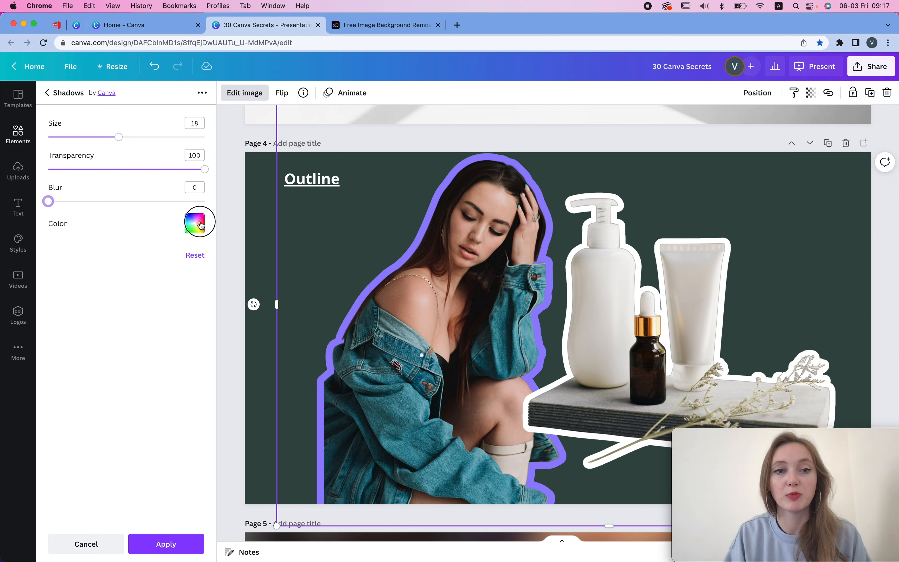
left_click(195, 227)
left_click(256, 268)
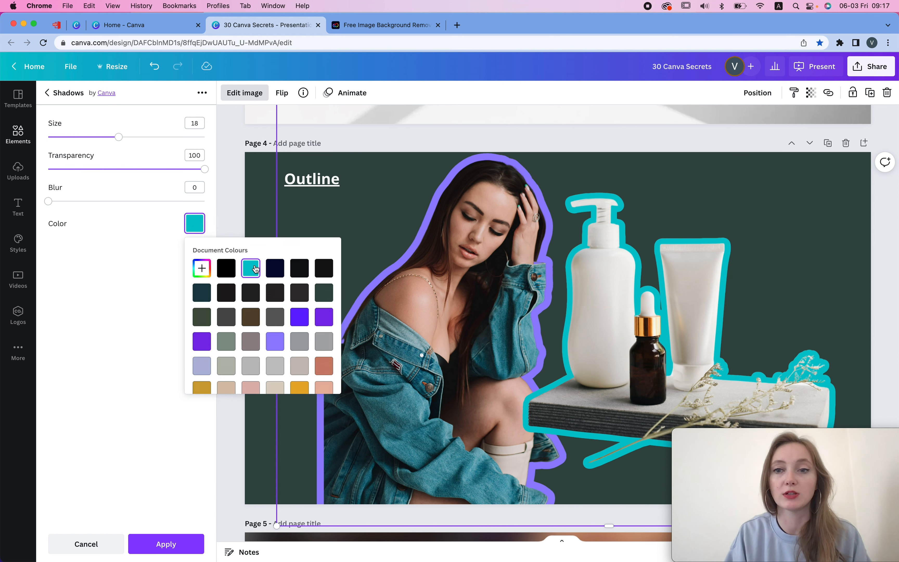
left_click(298, 319)
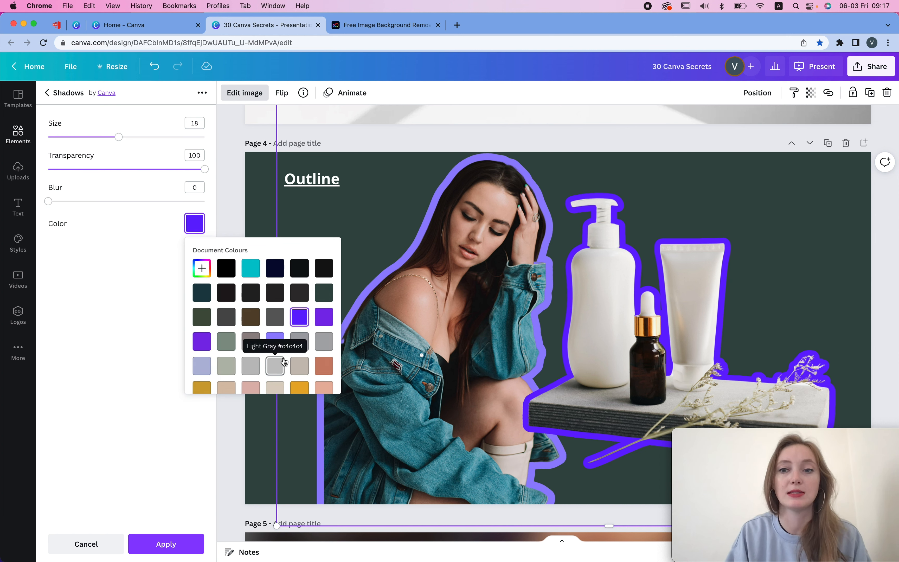
left_click(203, 342)
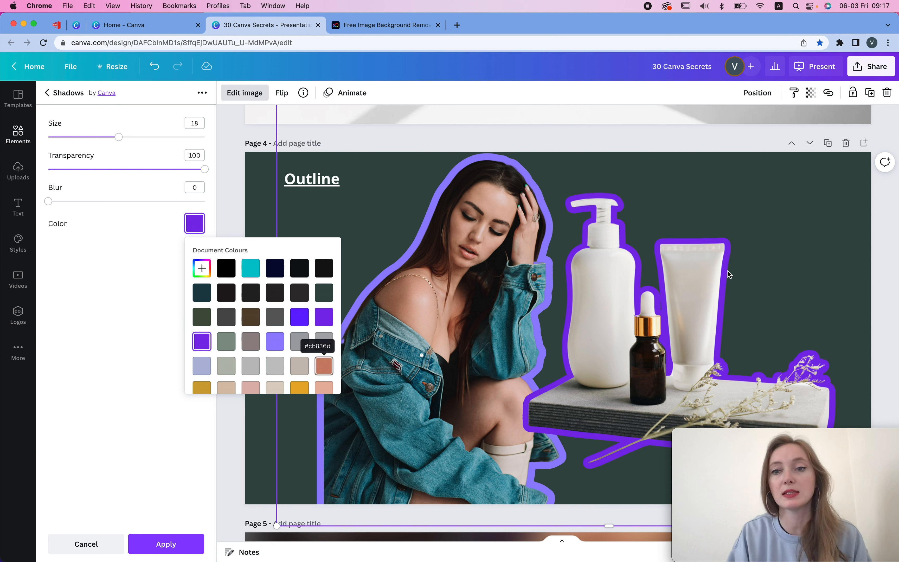
left_click(812, 215)
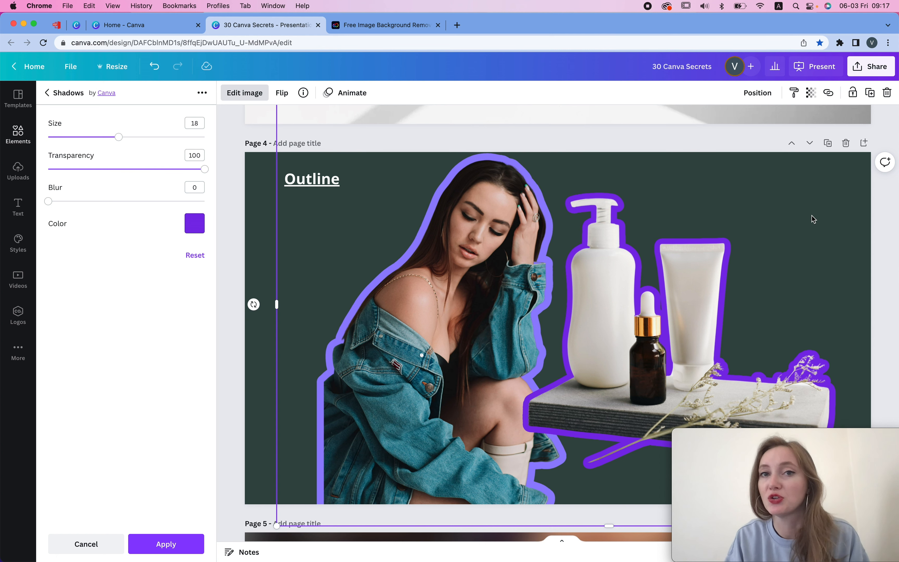
left_click(201, 541)
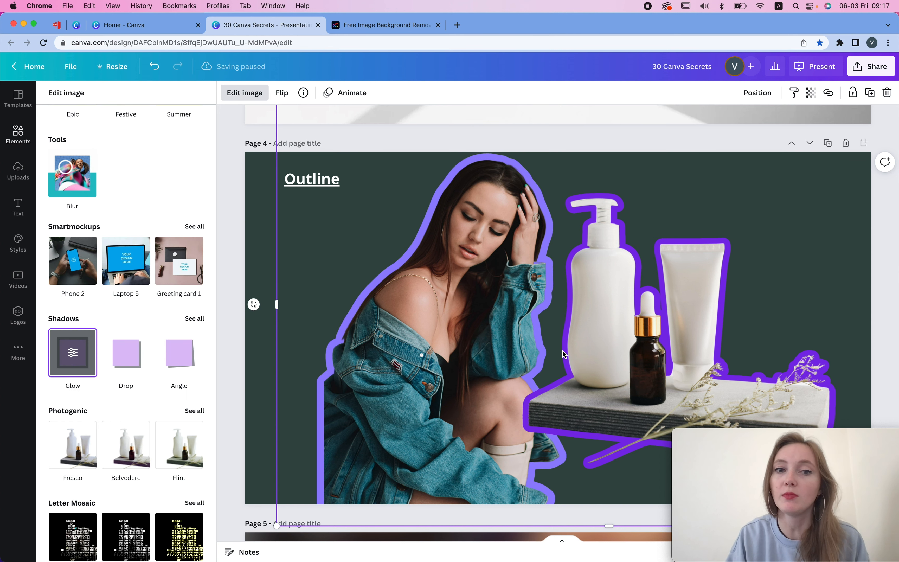
- Open the Blur tool for the page 5 photo and brush blur over the hair near the top left
scroll(562, 351, "down", 8)
scroll(562, 351, "down", 4)
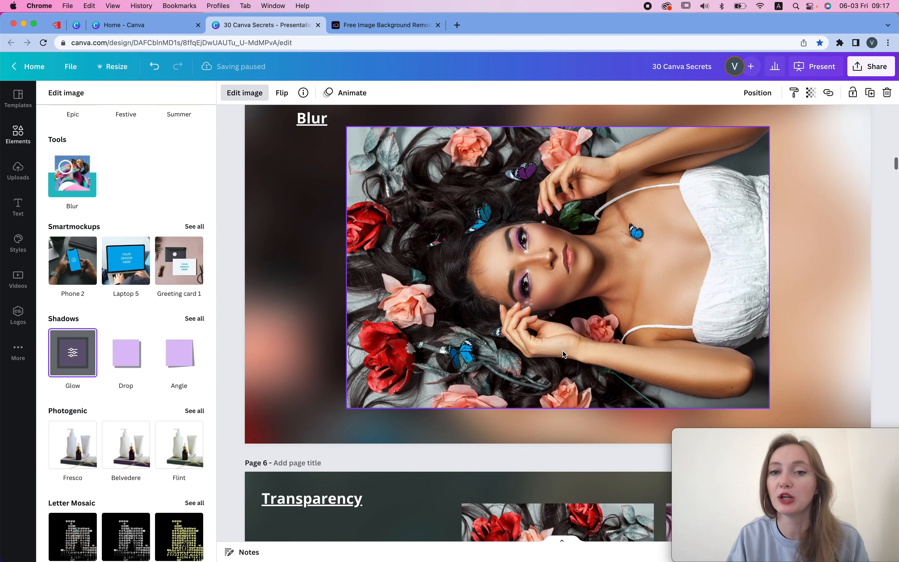
scroll(806, 203, "up", 2)
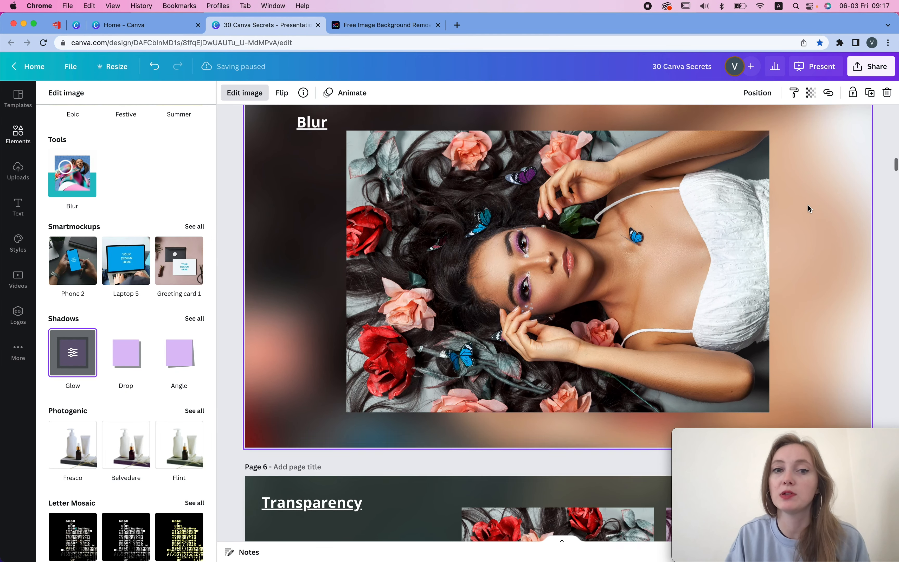
left_click(573, 246)
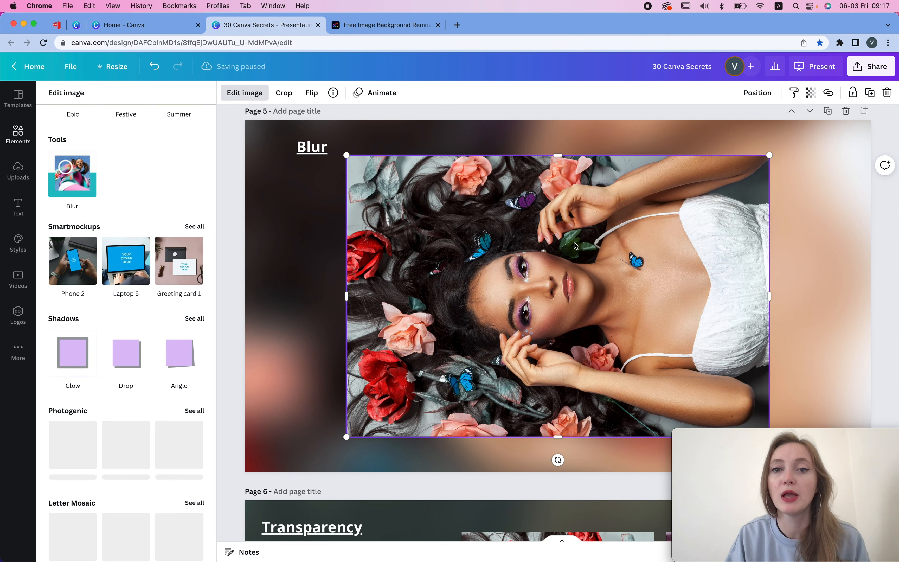
left_click_drag(483, 217, 531, 223)
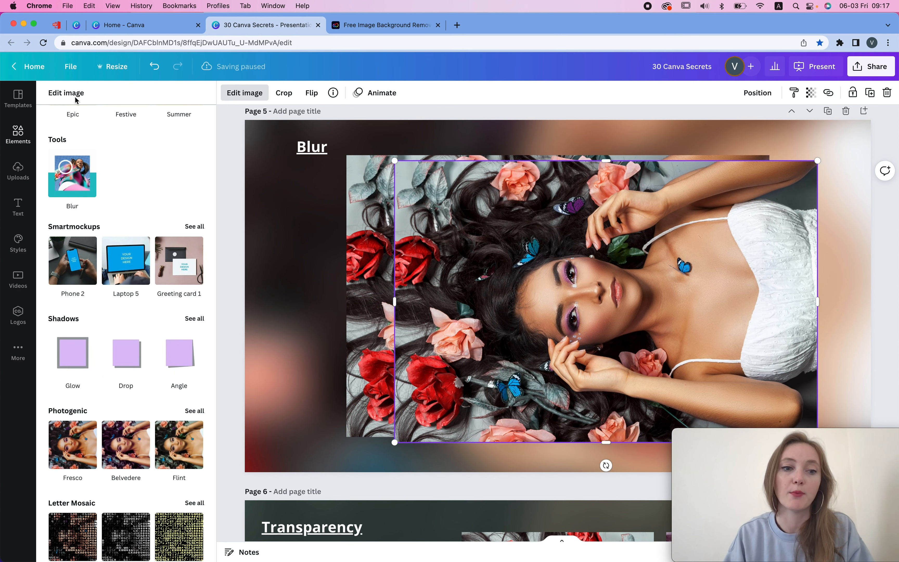
left_click(233, 95)
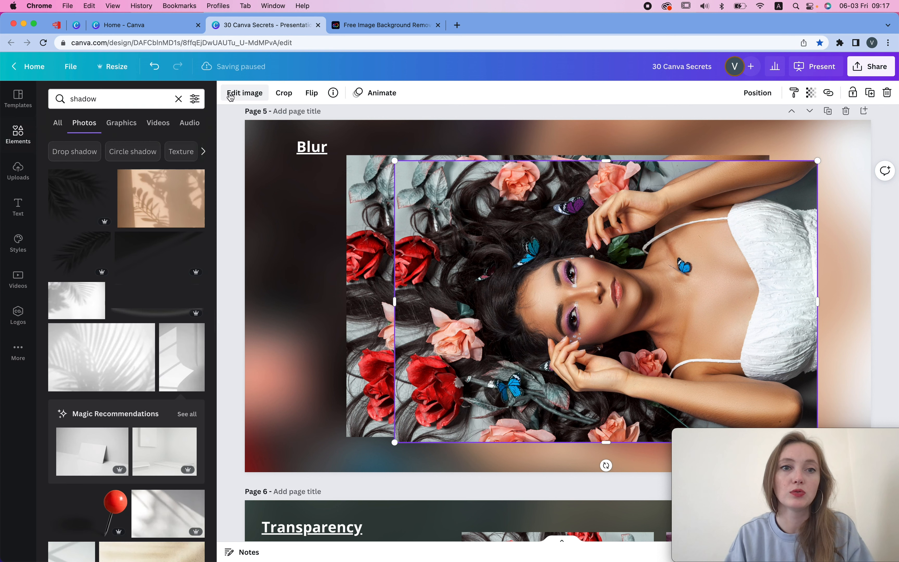
left_click(233, 94)
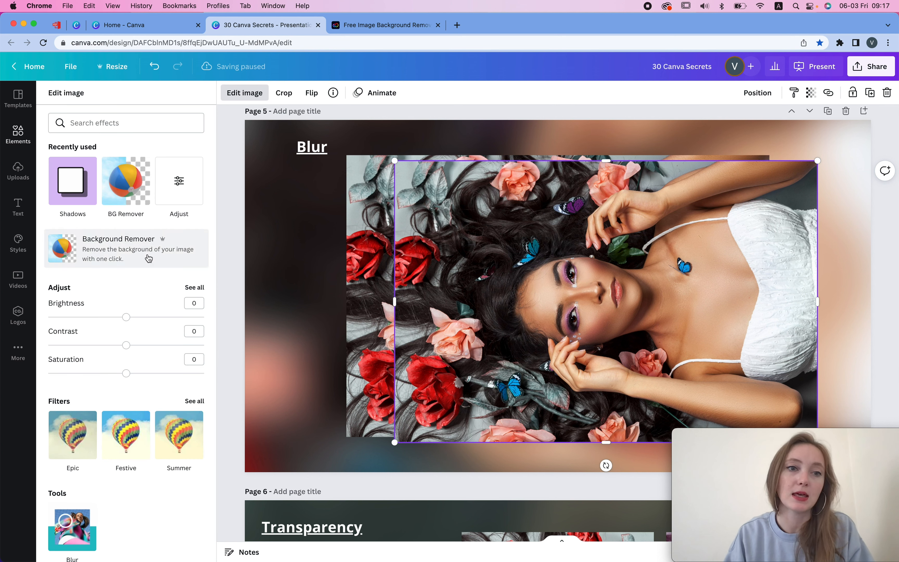
scroll(149, 258, "down", 5)
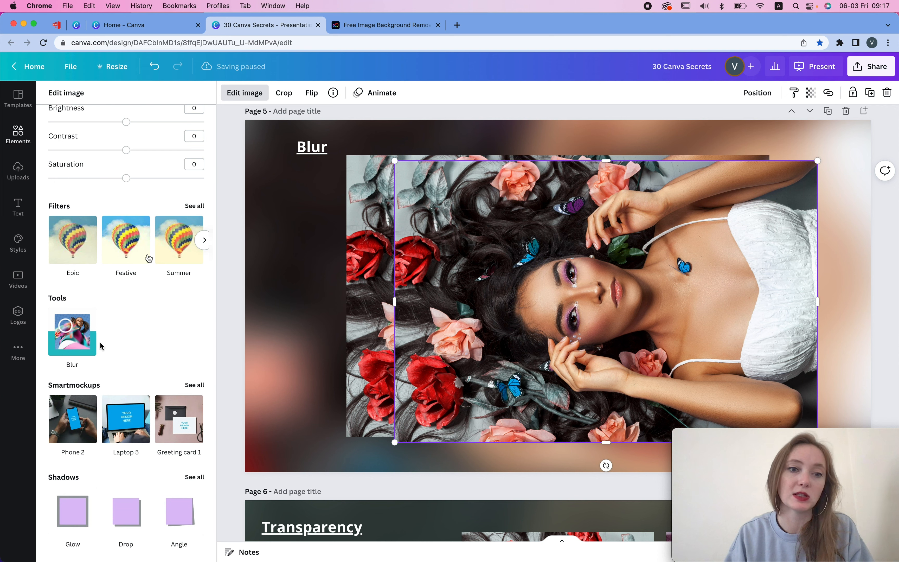
left_click(99, 345)
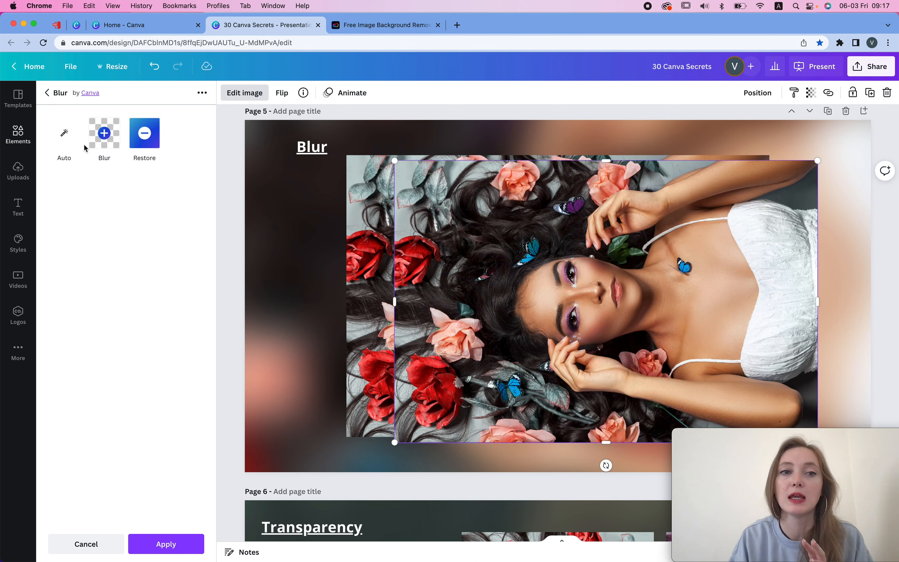
left_click(106, 139)
mouse_move(381, 144)
left_mouse_down()
mouse_move(305, 171)
mouse_move(348, 164)
mouse_move(315, 157)
mouse_move(310, 132)
mouse_move(287, 123)
mouse_move(341, 151)
left_mouse_up()
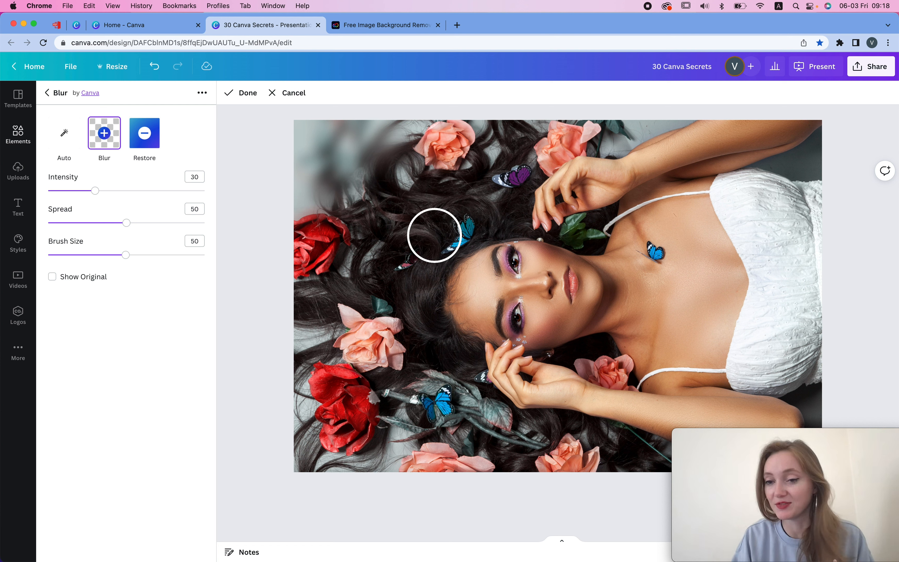
left_click(244, 93)
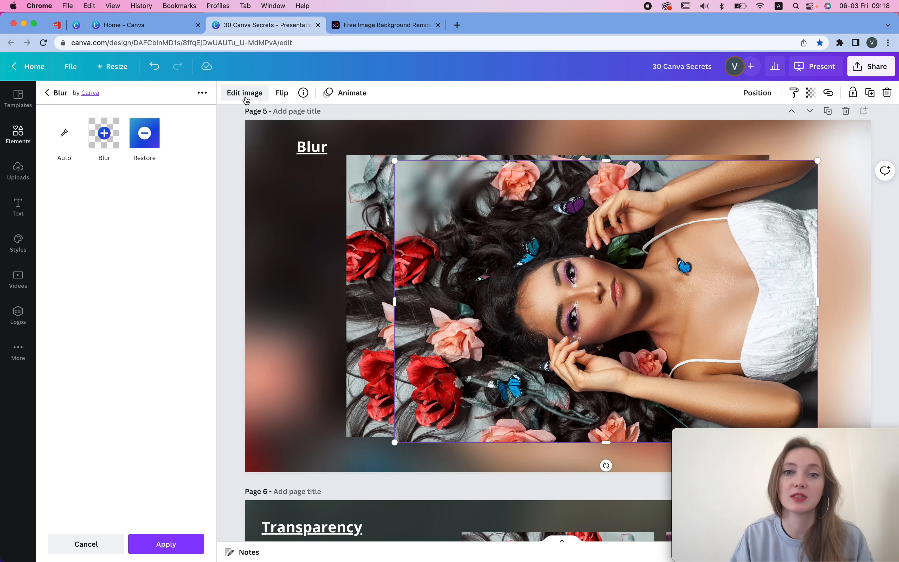
- Move the page 5 photo back to its original position inside the blurred frame
left_click_drag(591, 217, 534, 209)
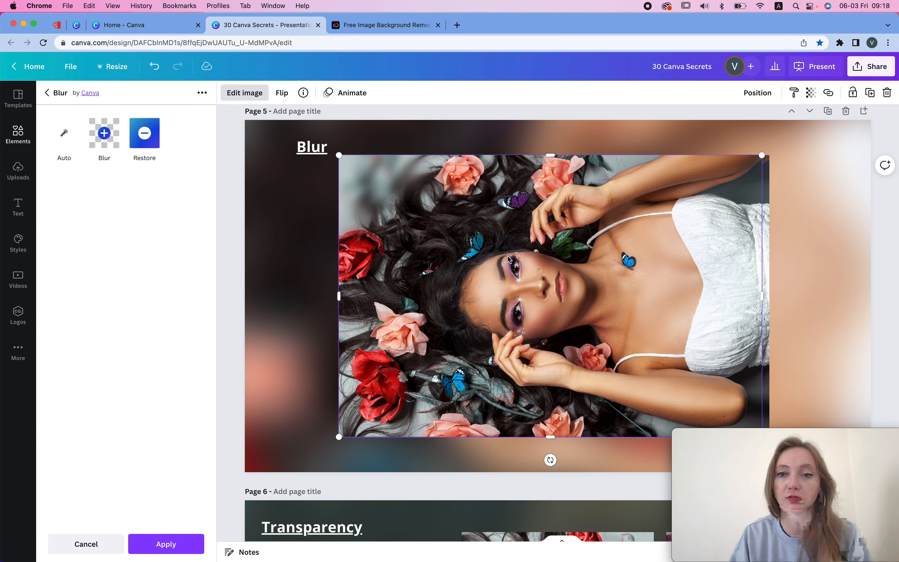
left_click(562, 221)
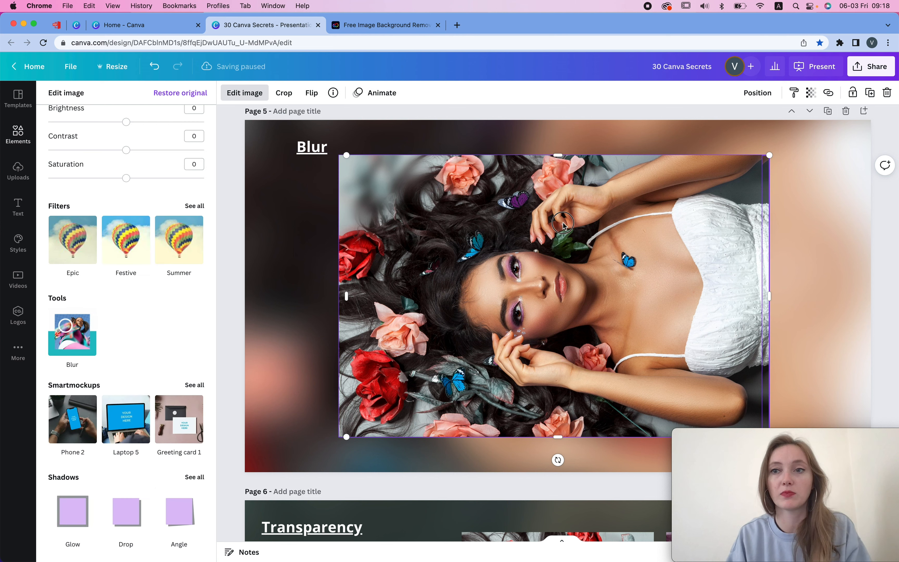
- Add a new blank page after page 5 and select its background
left_click(866, 112)
scroll(572, 161, "up", 5)
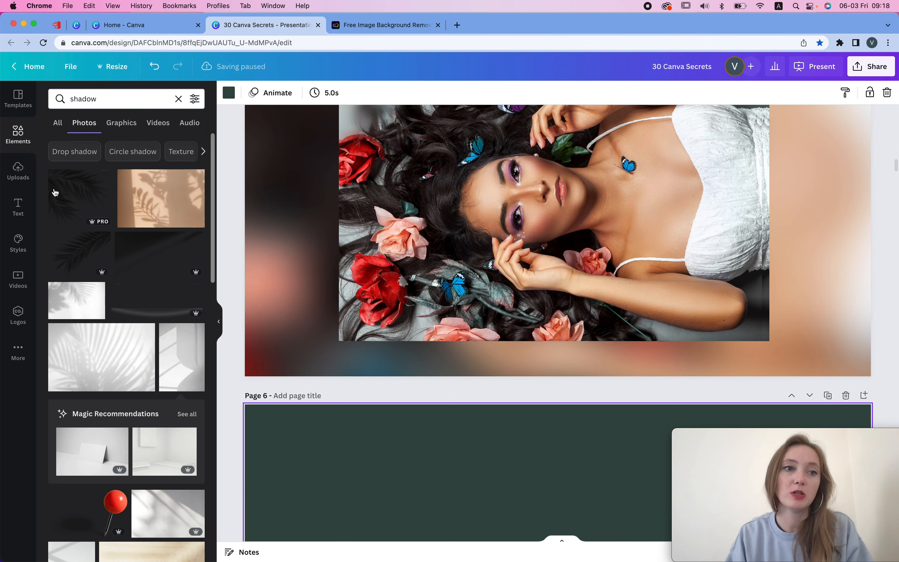
left_click(505, 187)
scroll(526, 229, "down", 5)
left_click(524, 221)
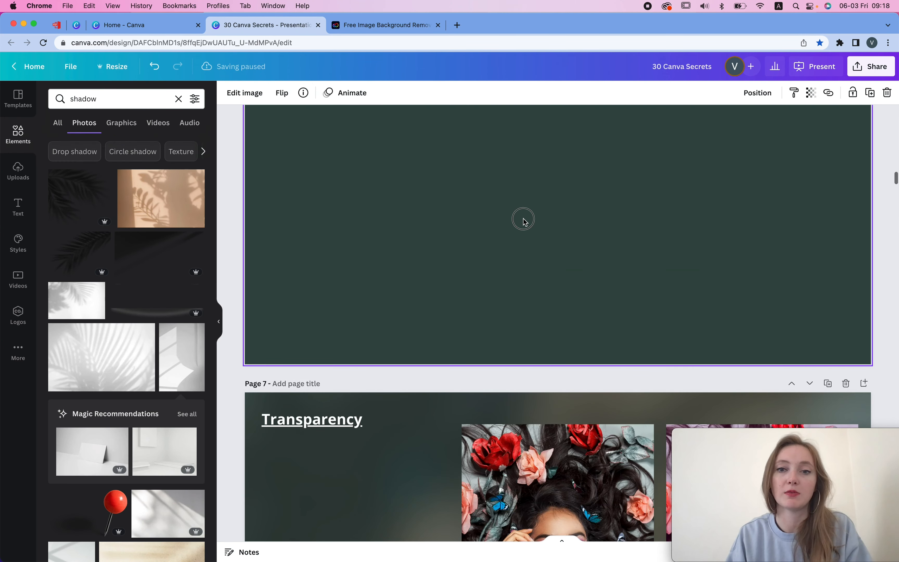
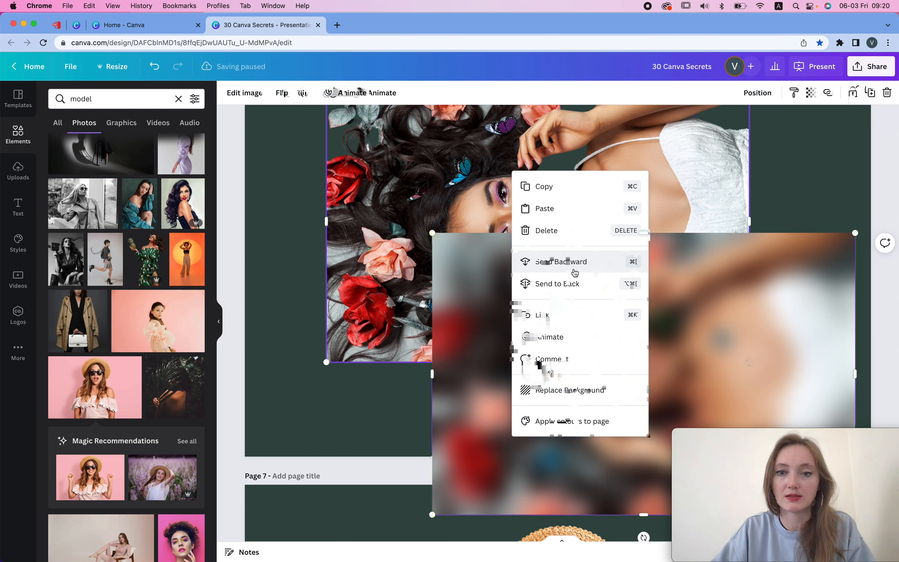
- Try to send the blurred copy on page 6 behind the original photo, shifting it up slightly
left_click(573, 266)
left_click_drag(547, 365, 552, 287)
right_click(573, 236)
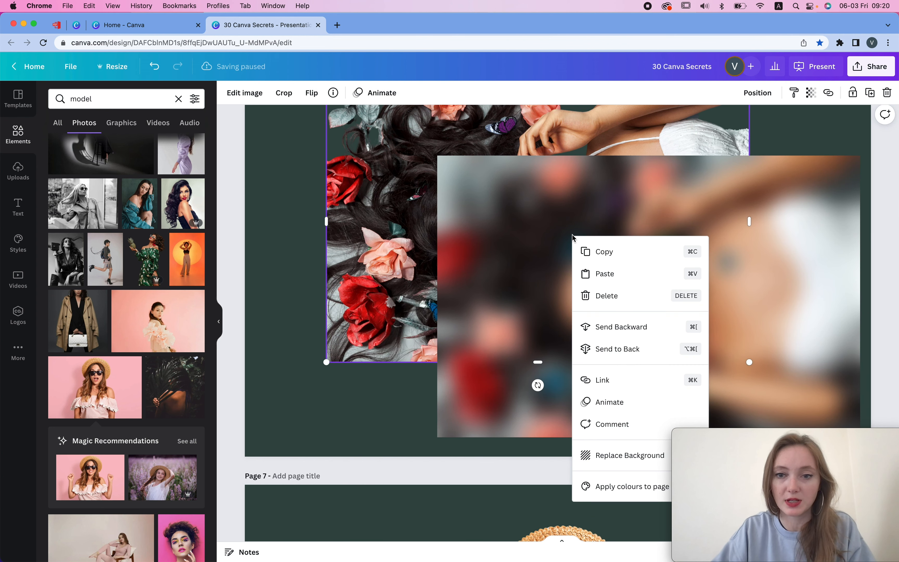
left_click(613, 347)
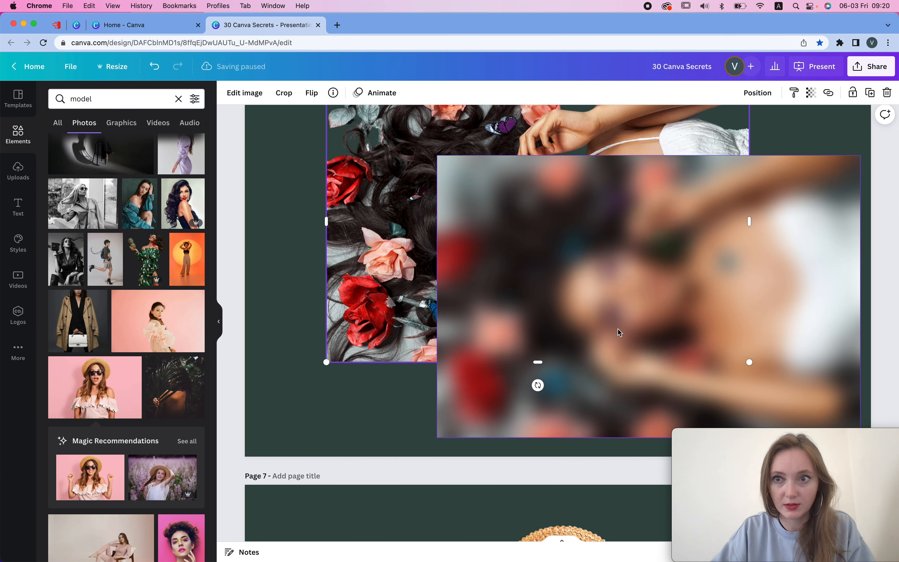
left_click(792, 142)
scroll(789, 134, "up", 3)
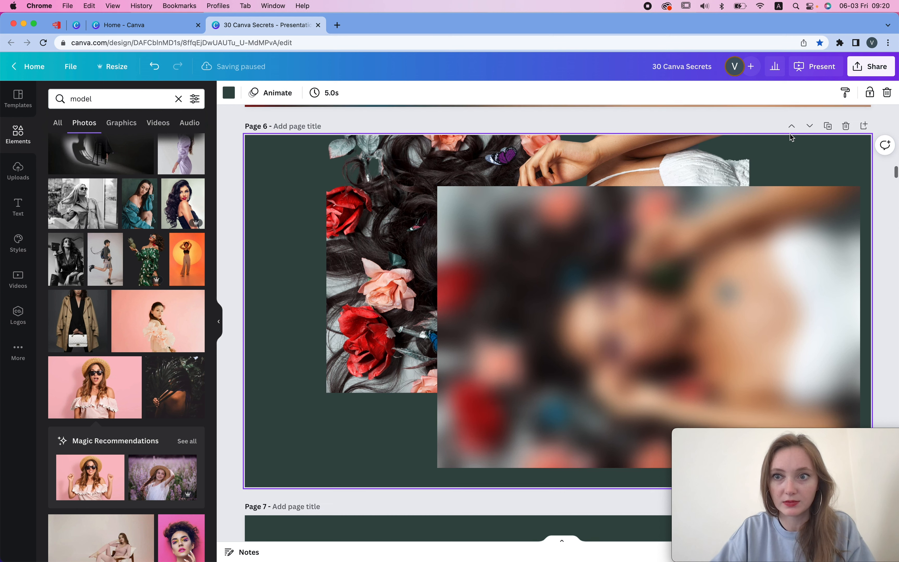
left_click(786, 276)
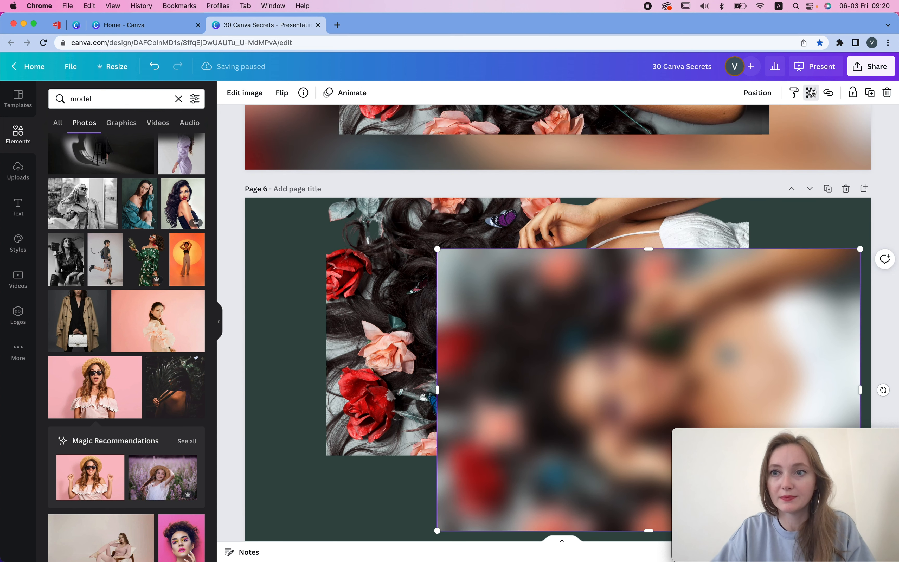
left_click(811, 93)
left_click(783, 220)
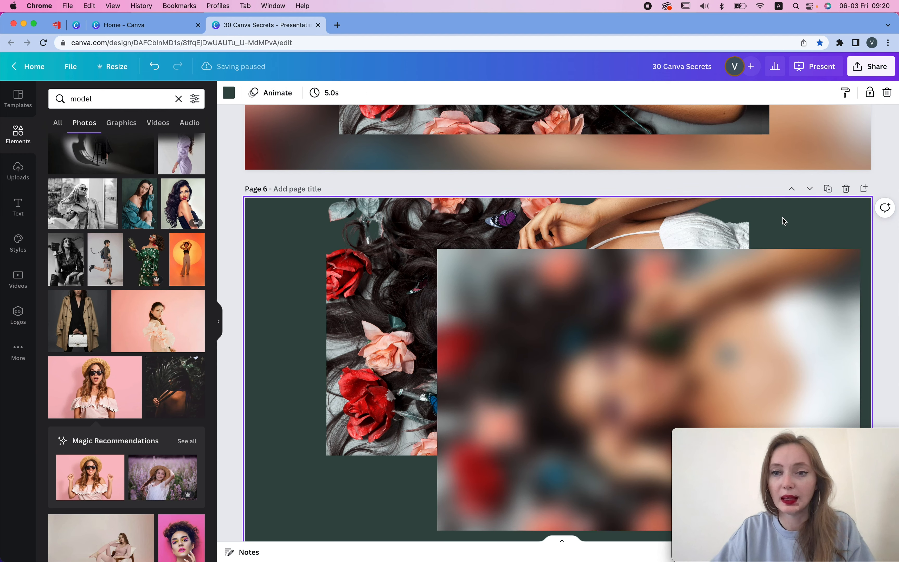
- Move the cut-out model on page 7 left and add the pink-background model photo beside it
scroll(783, 219, "up", 10)
scroll(782, 218, "down", 10)
scroll(783, 219, "down", 15)
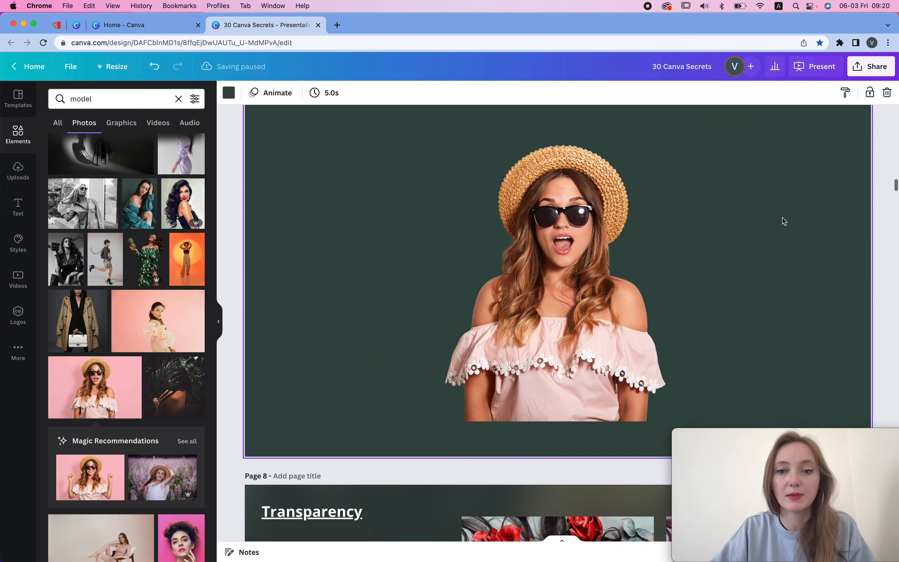
scroll(782, 218, "up", 6)
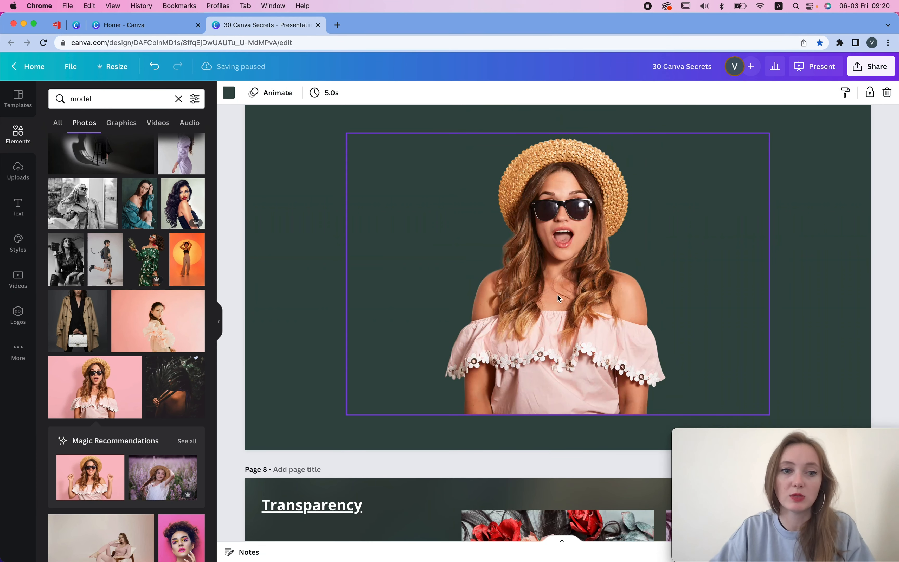
left_click_drag(557, 295, 415, 295)
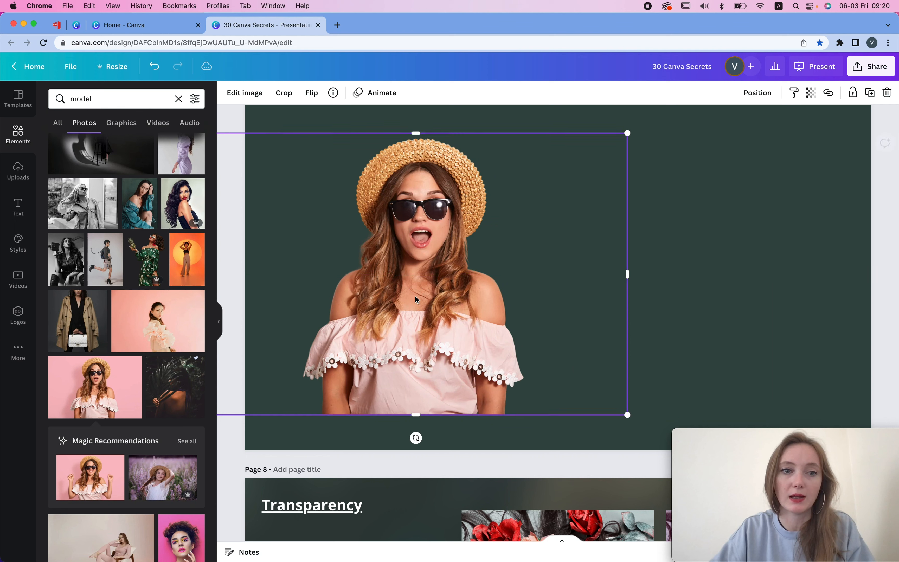
left_click(114, 400)
left_click_drag(514, 203, 647, 210)
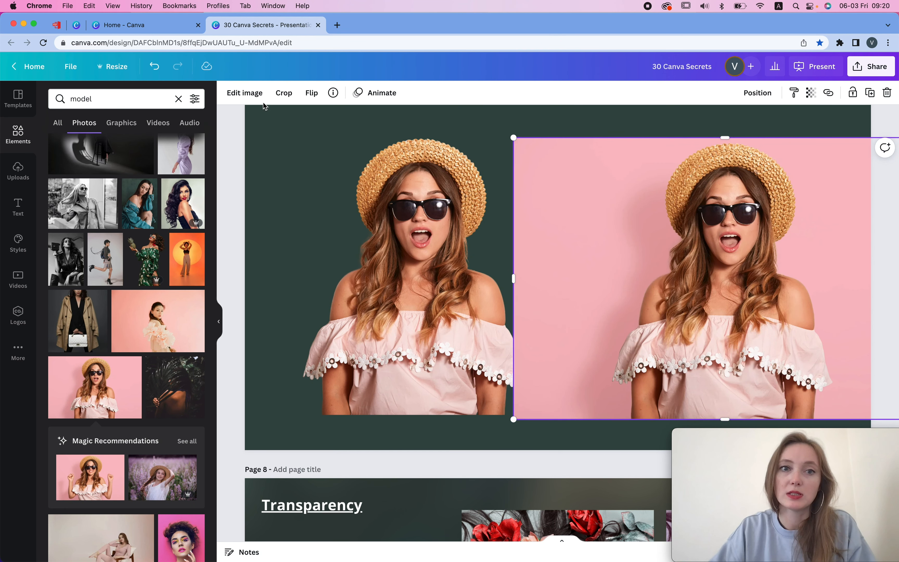
- Blur the pink-background photo with the Blur tool at a higher intensity and shift it left
left_click(245, 94)
left_click(248, 98)
left_click(92, 240)
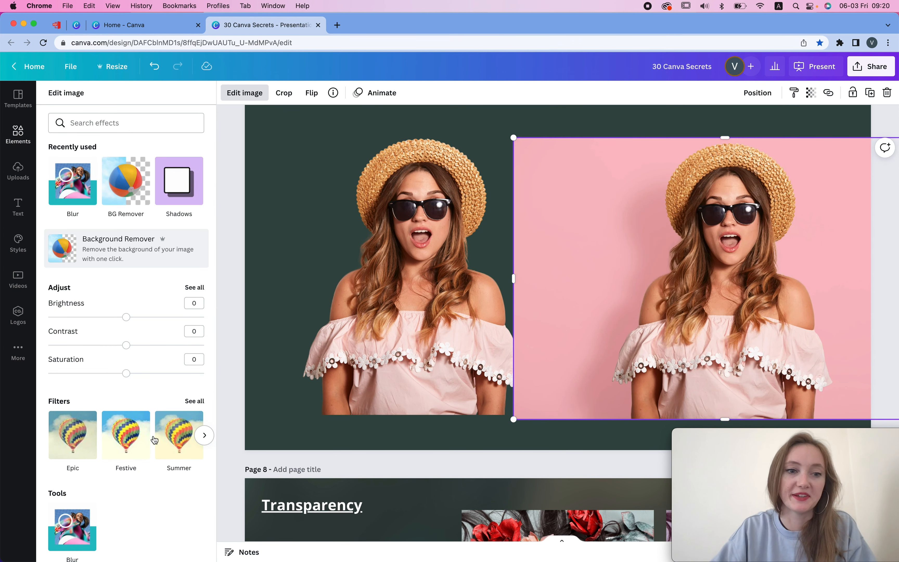
scroll(122, 419, "down", 3)
scroll(123, 420, "down", 2)
left_click(80, 428)
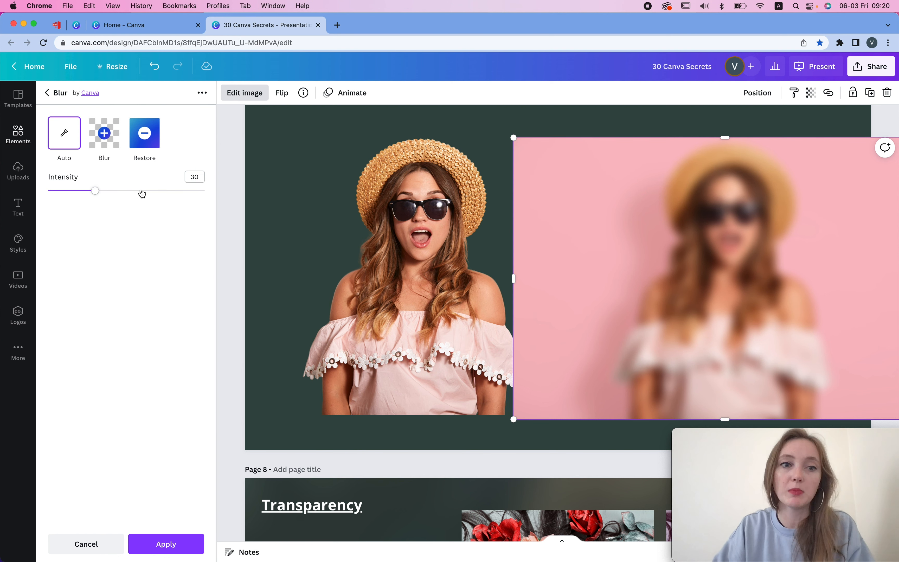
left_click(142, 192)
left_click_drag(798, 242, 715, 245)
left_click(362, 230, "shift")
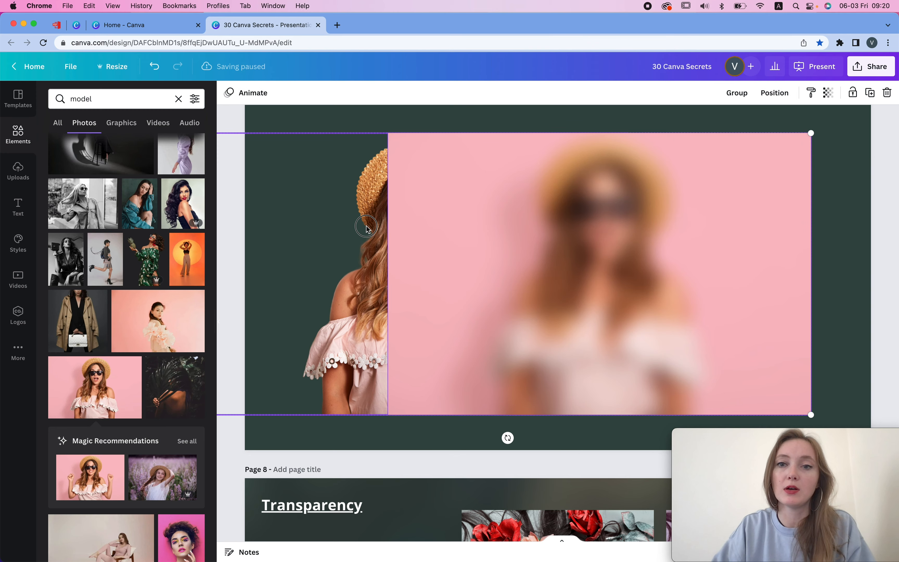
- Move both page 7 photos together slightly down and to the right
left_click_drag(362, 229, 403, 250)
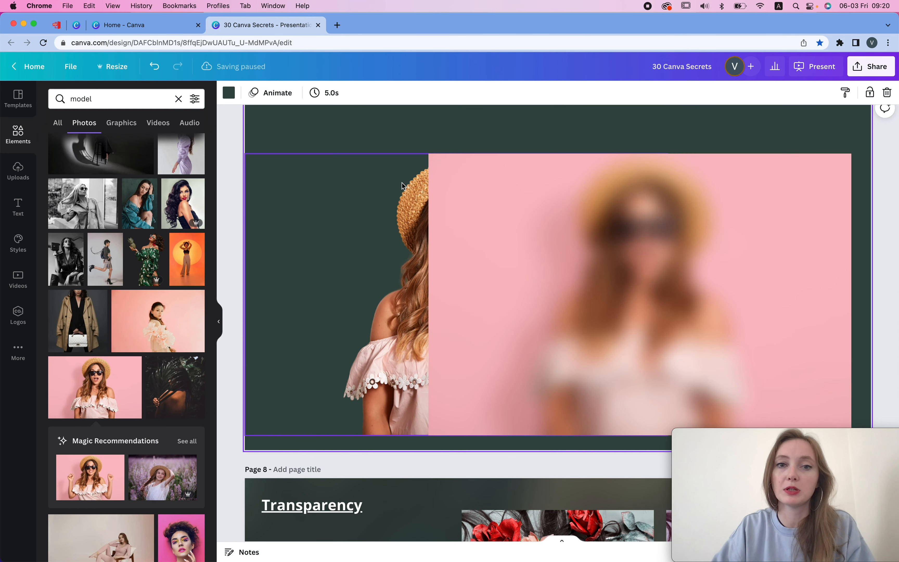
left_click(400, 186)
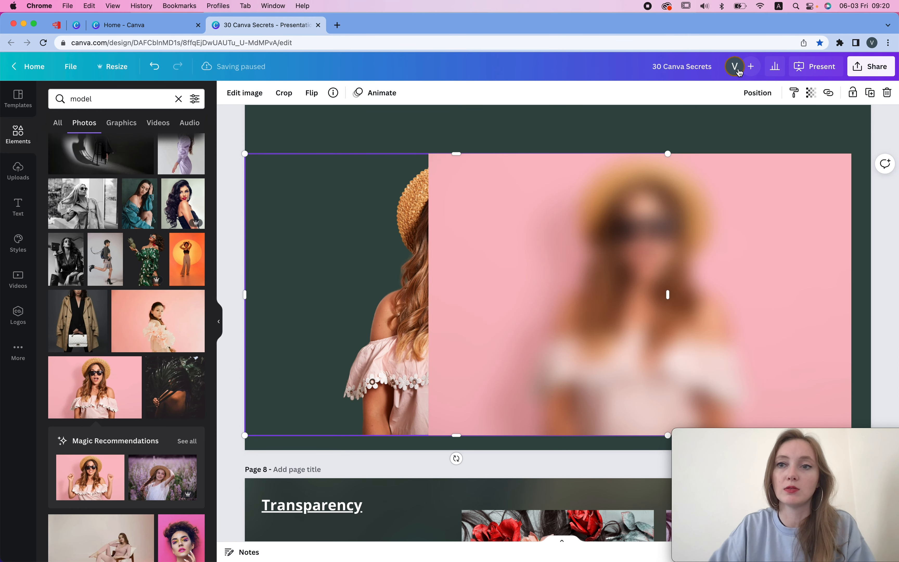
left_click(757, 93)
left_click(500, 125)
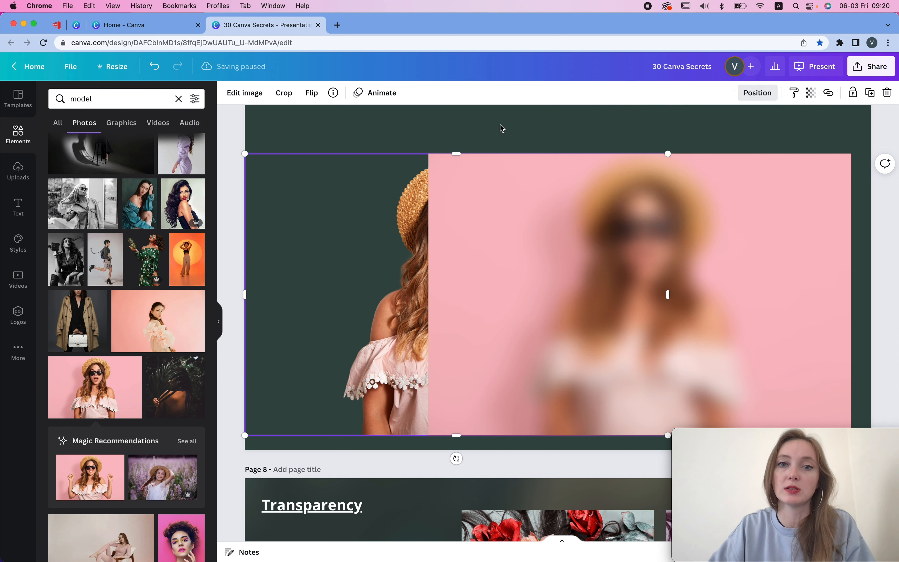
- Raise the cut-out model above the blurred photo's top edge and send it one layer backward
left_click_drag(427, 262, 410, 217)
right_click(409, 217)
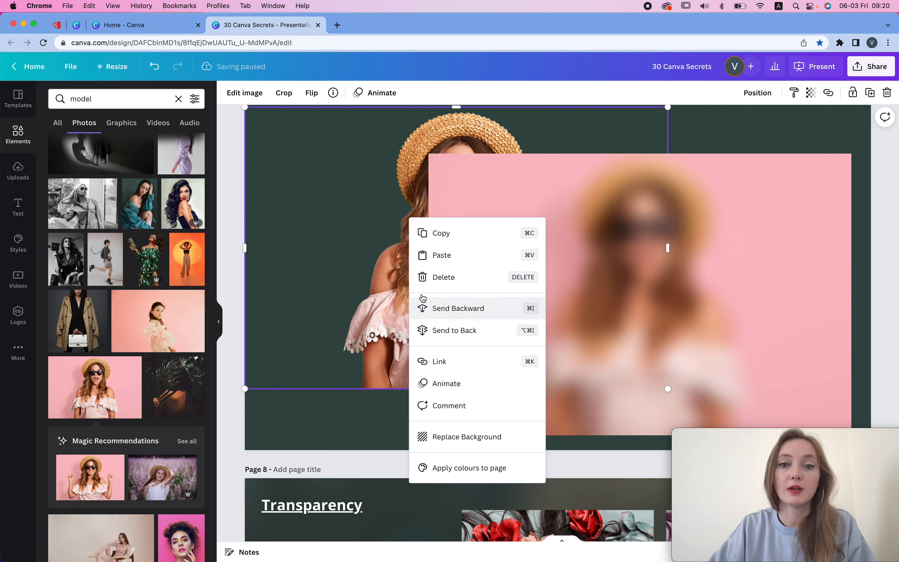
left_click(424, 308)
- Shift the blurred pink photo up and left so it overlaps the cut-out model
left_click(796, 205)
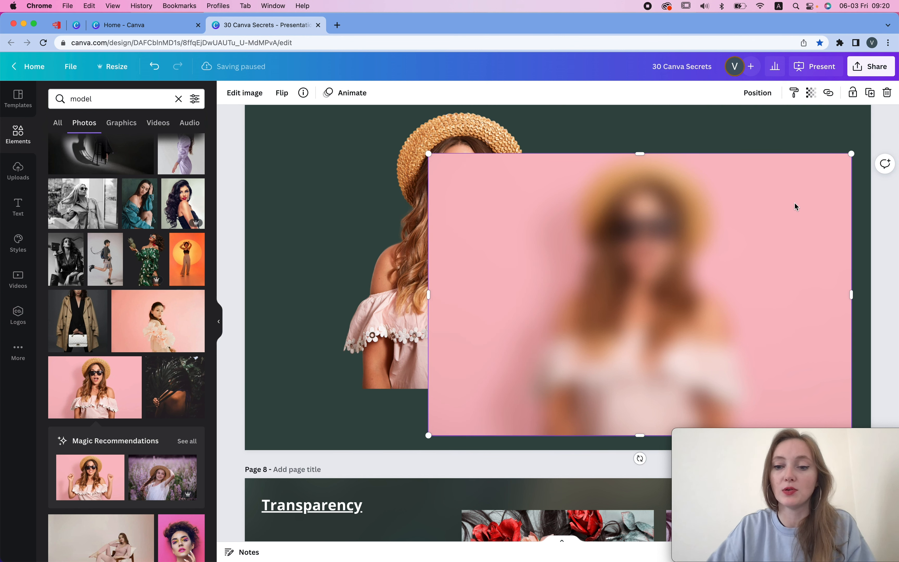
left_click(757, 92)
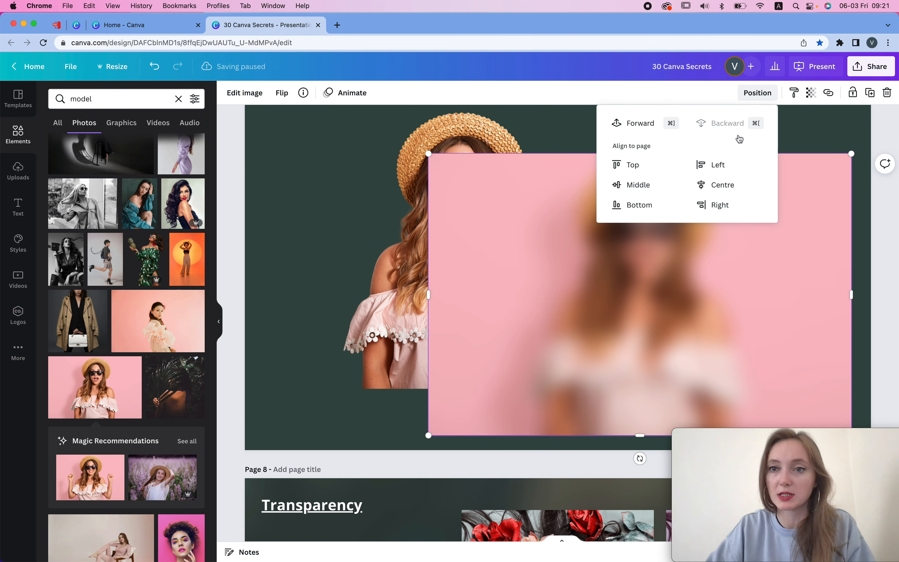
left_click(840, 140)
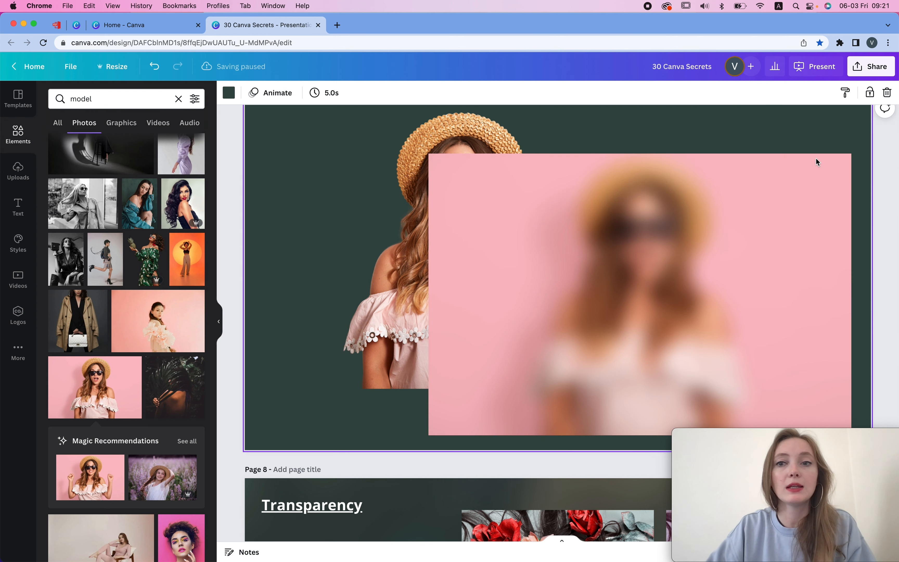
left_click_drag(817, 159, 754, 163)
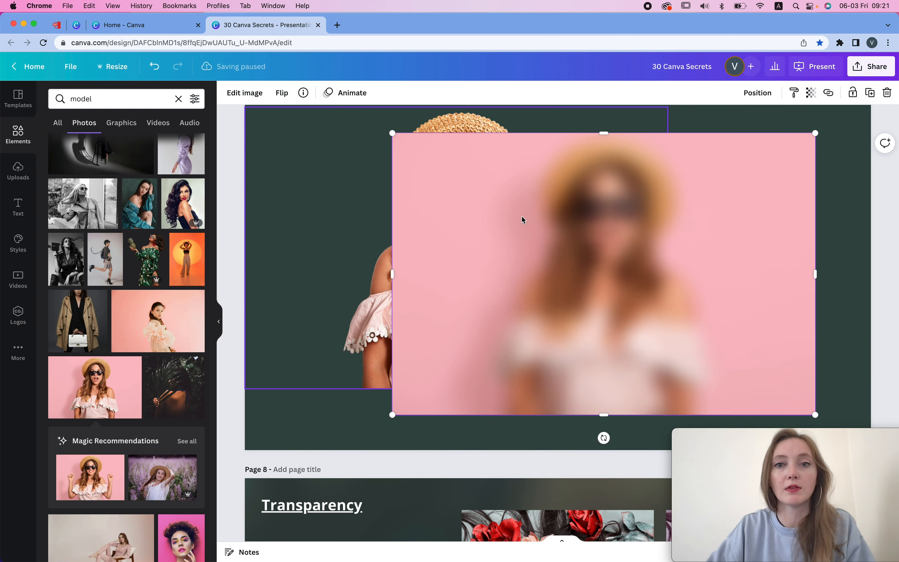
- Make the blurred photo on page 6 fill the page as its background
scroll(511, 216, "up", 11)
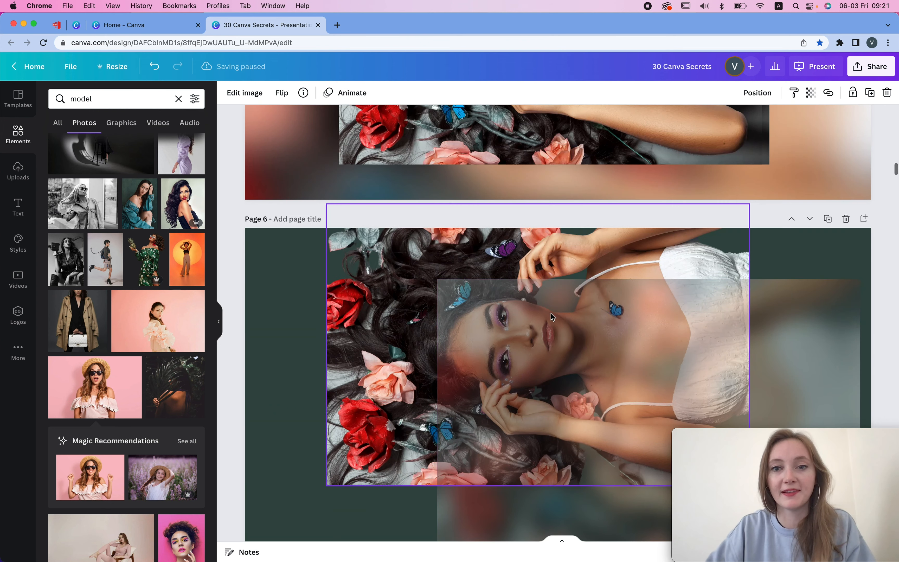
left_click_drag(530, 334, 445, 299)
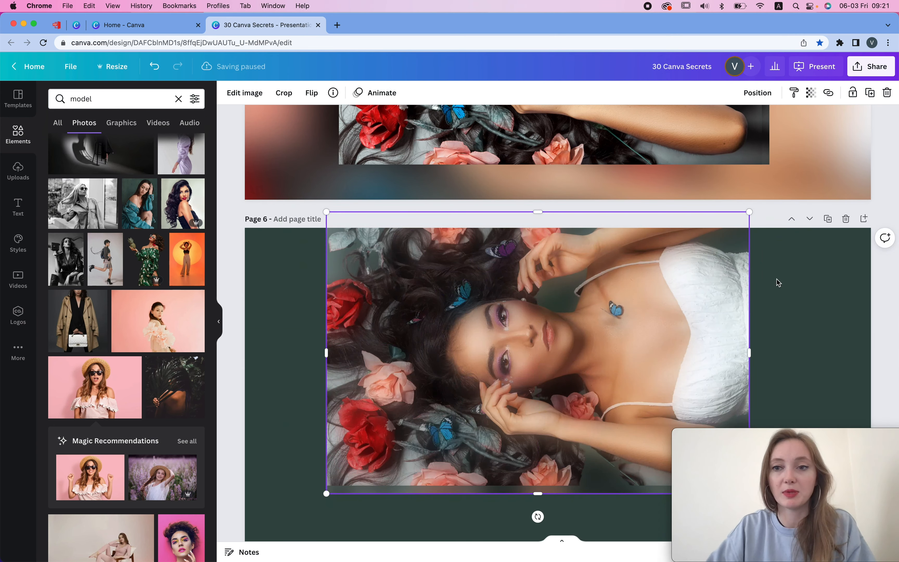
scroll(776, 279, "down", 5)
left_click_drag(747, 324, 874, 428)
scroll(824, 285, "up", 3)
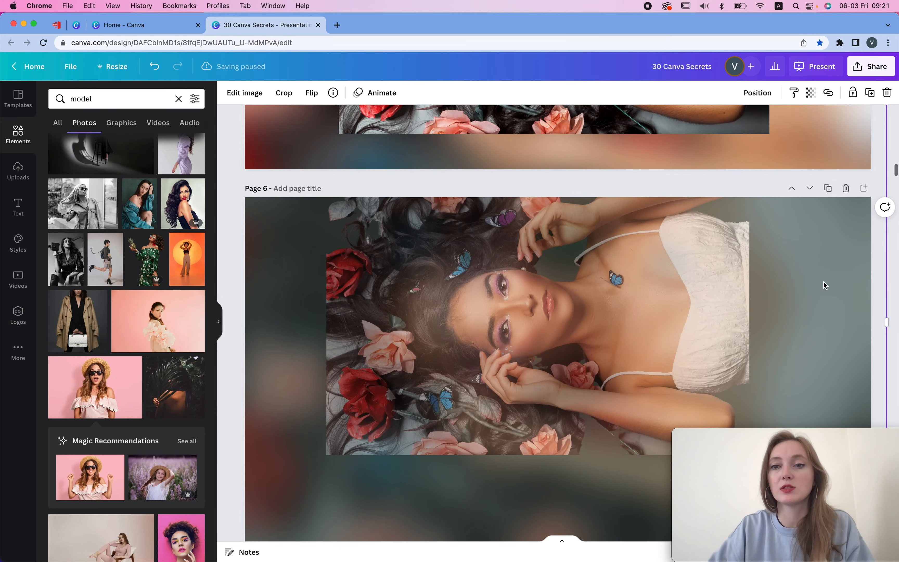
- Nudge the page 6 photo down and open the blurred background's transparency setting
scroll(823, 282, "down", 3)
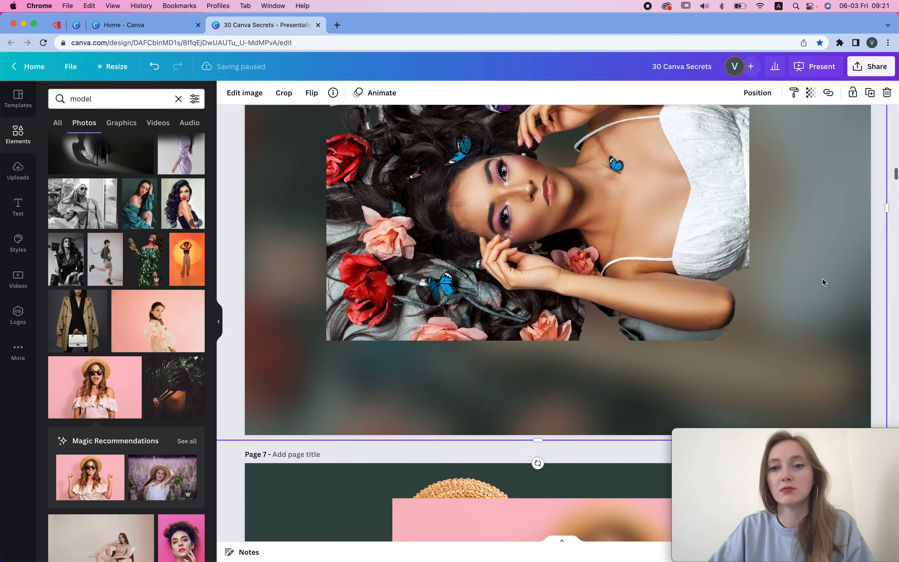
left_click_drag(670, 181, 669, 236)
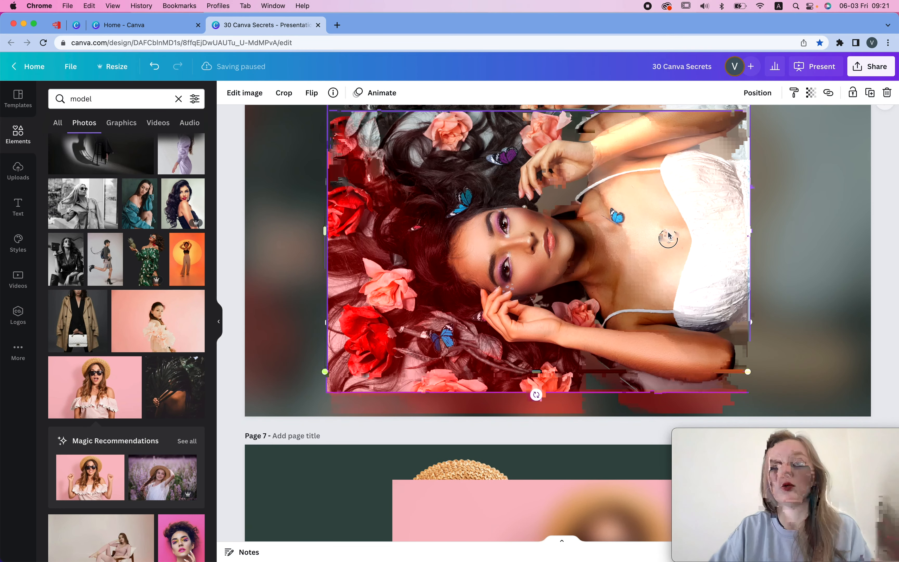
scroll(770, 190, "up", 3)
left_click(824, 170)
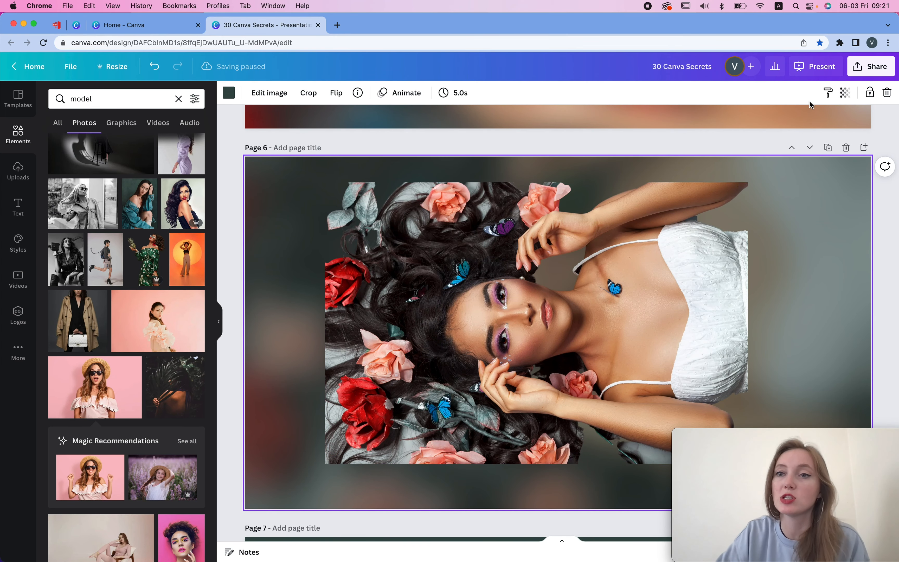
left_click(845, 92)
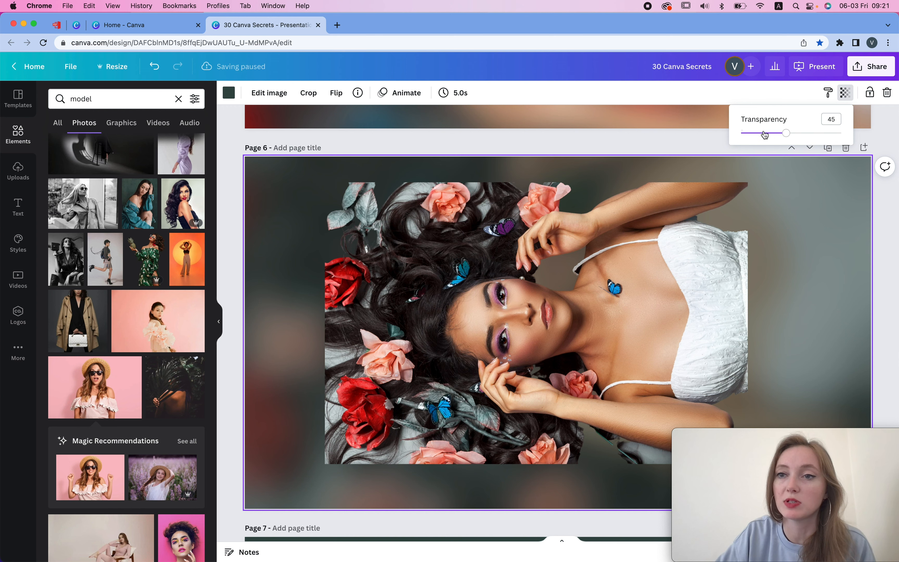
left_click(798, 191)
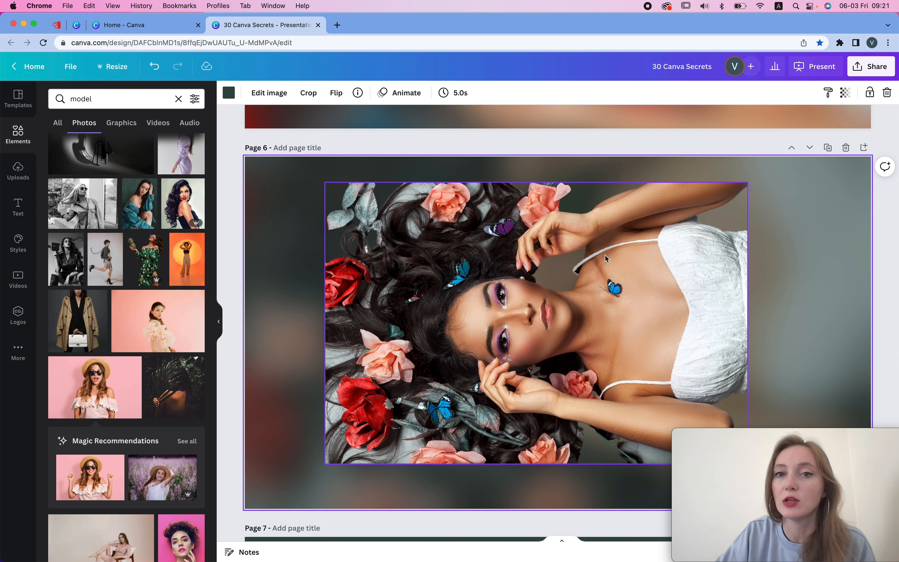
- Set the page 8 background image's transparency to 44
scroll(605, 255, "up", 10)
left_click(822, 232)
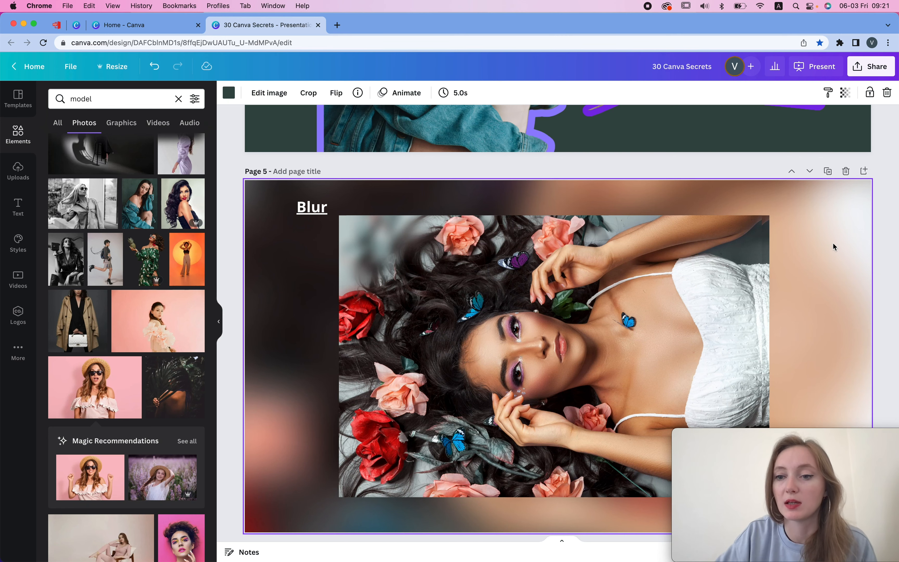
scroll(833, 243, "down", 15)
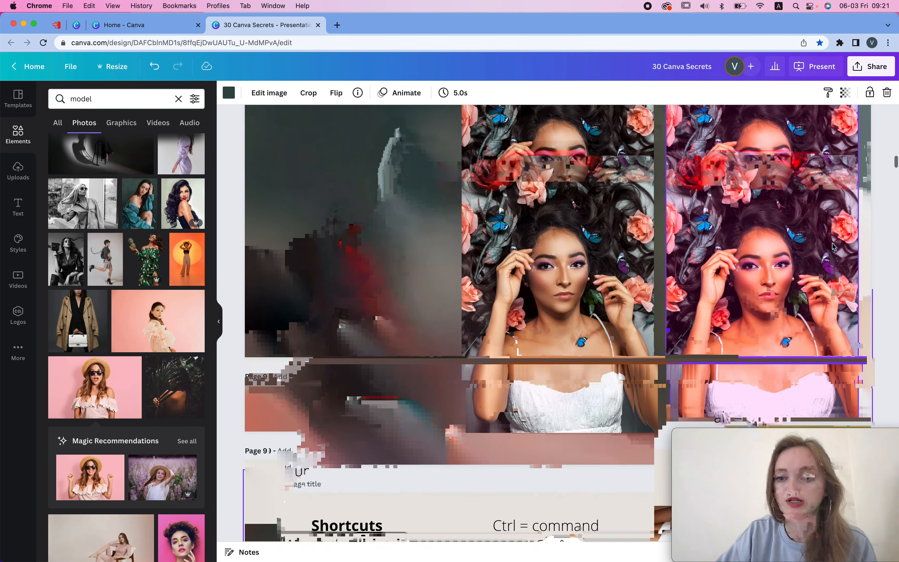
scroll(832, 243, "up", 8)
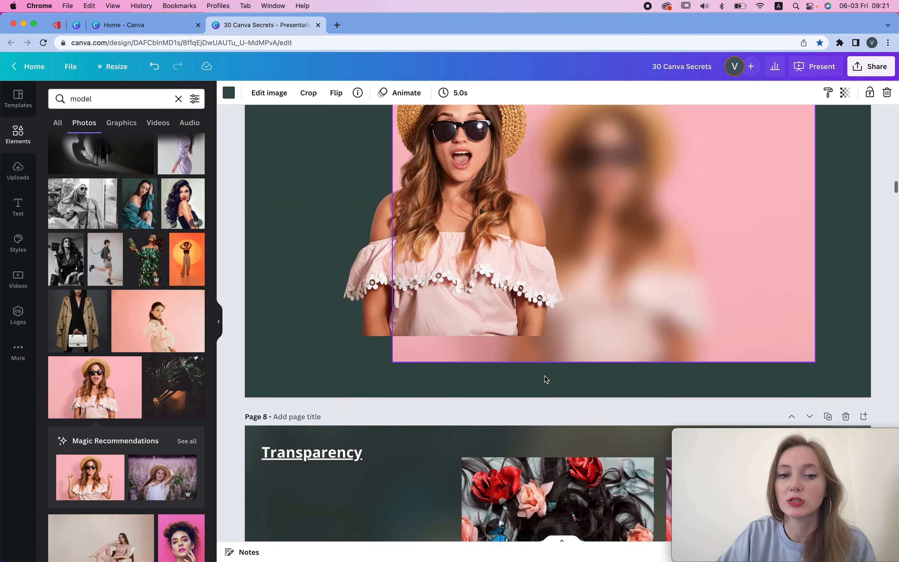
scroll(544, 376, "down", 5)
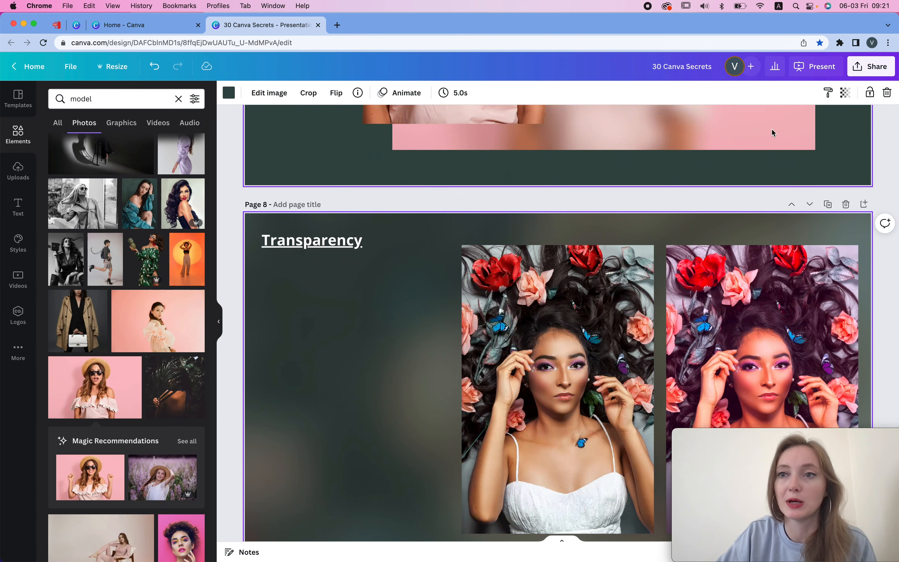
left_click(845, 92)
left_click_drag(840, 135, 785, 133)
scroll(765, 234, "down", 3)
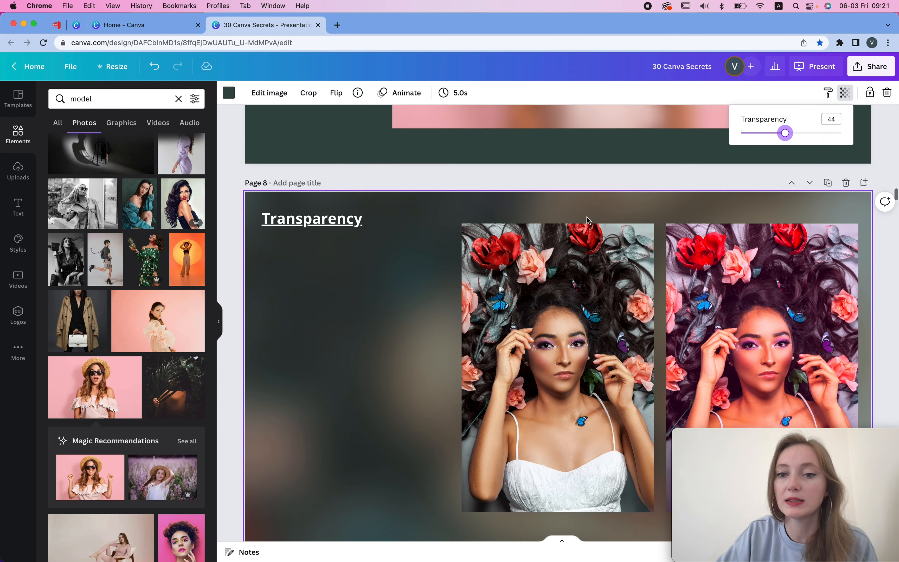
left_click(644, 114)
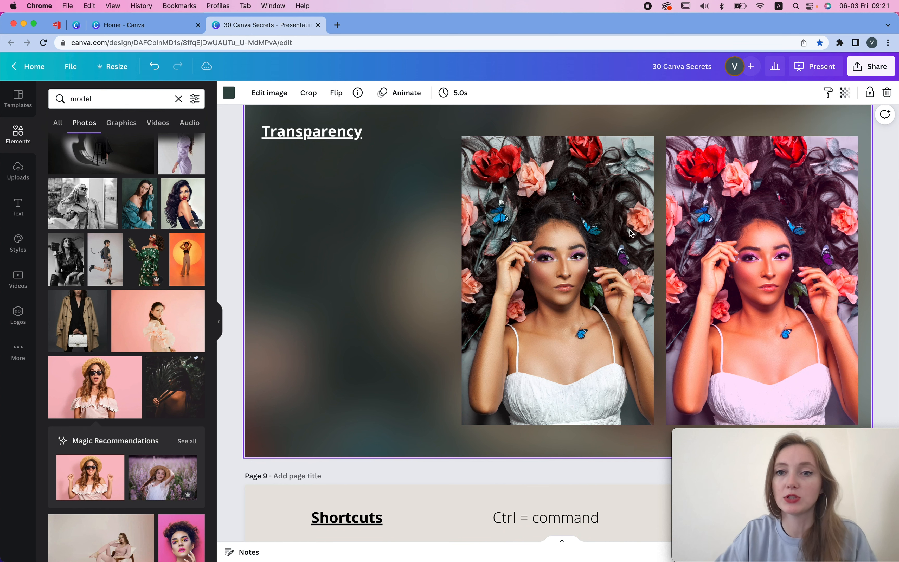
- Move the left photo on page 8 further left toward the Transparency title
left_click(602, 274)
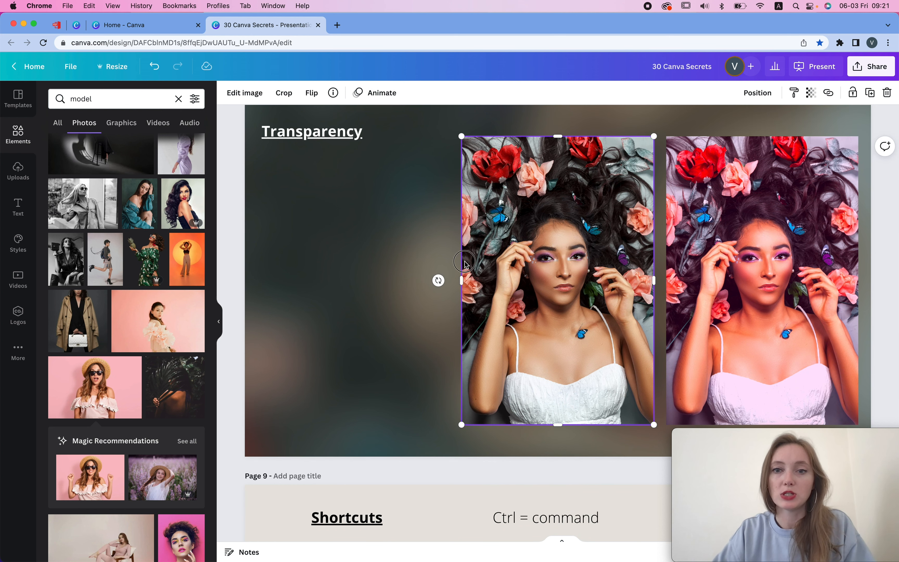
left_click_drag(465, 262, 461, 265)
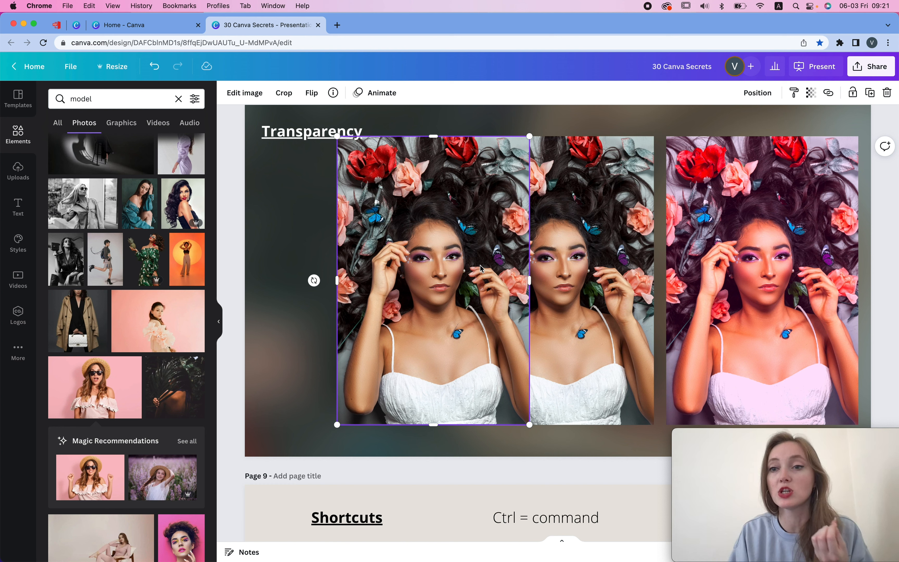
- Drag the left photo on page 8 so it sits exactly over the edited right photo
left_click(803, 158)
left_click(248, 93)
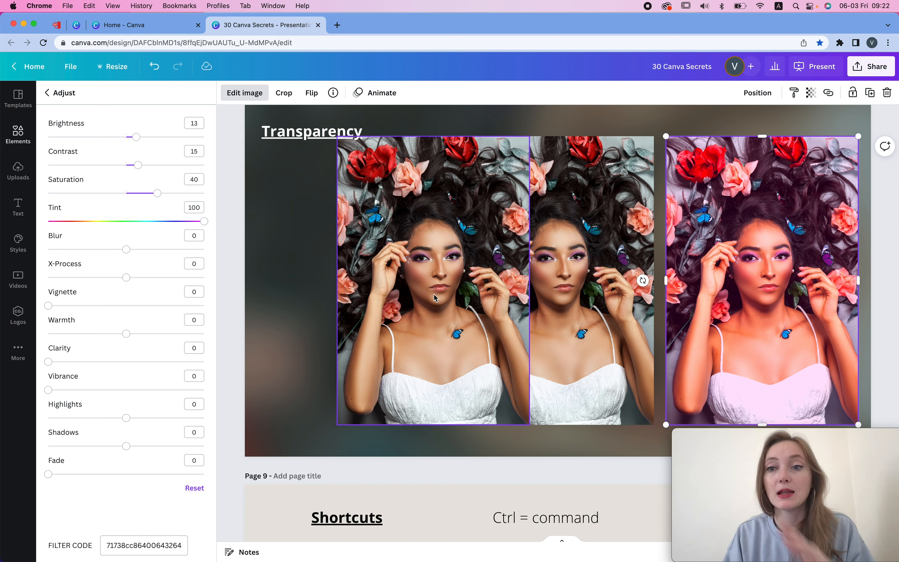
left_click_drag(426, 286, 748, 247)
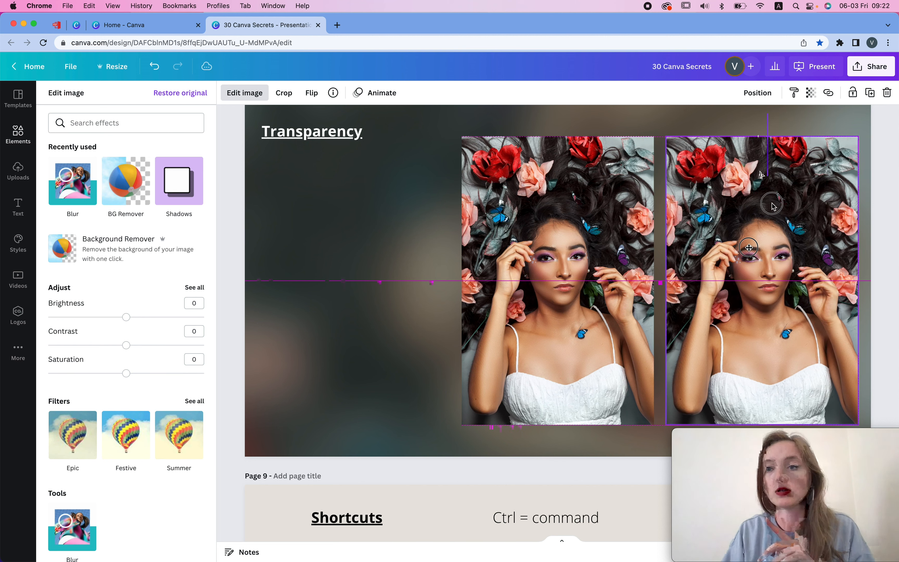
left_click_drag(772, 203, 790, 254)
left_click(785, 96)
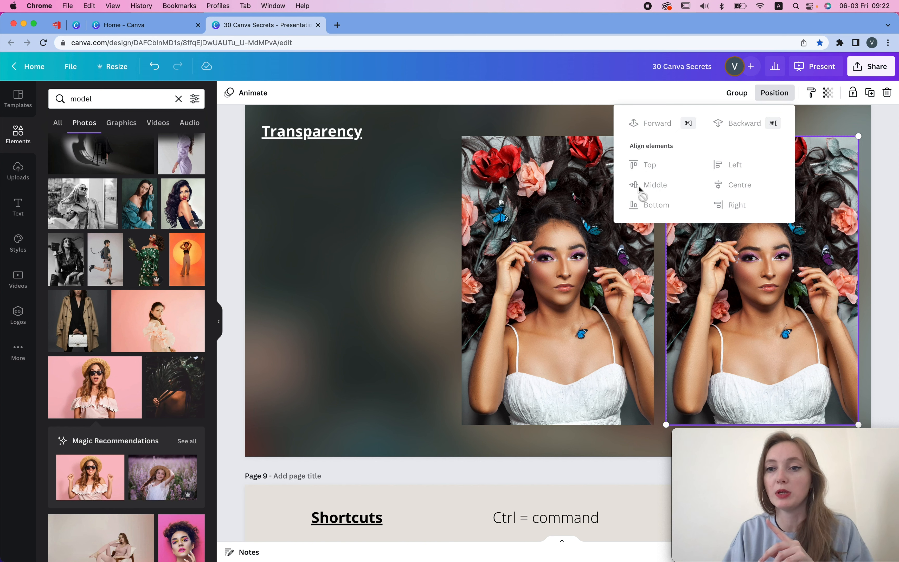
left_click(351, 336)
left_click(758, 94)
left_click(765, 260)
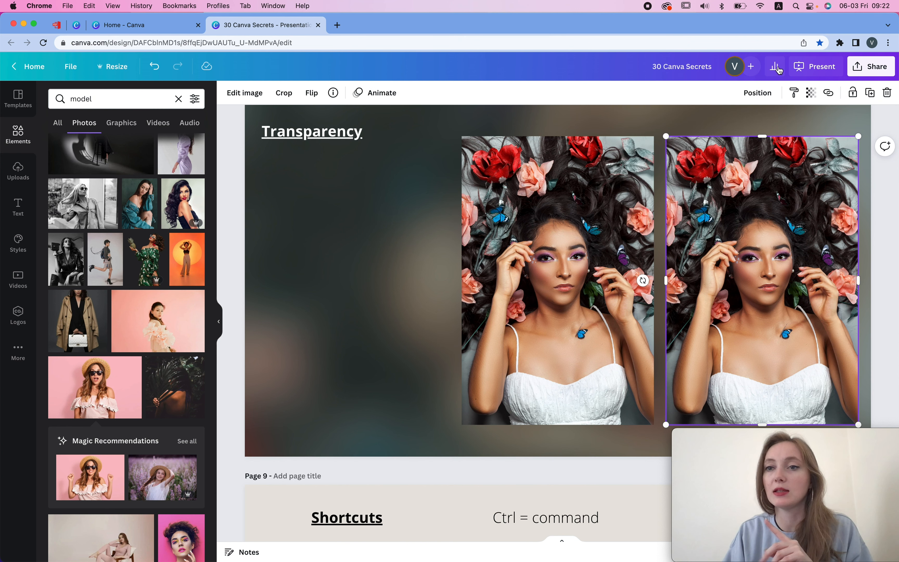
- Set the overlaid photo's transparency to 42
left_click(811, 100)
left_click_drag(807, 133, 750, 140)
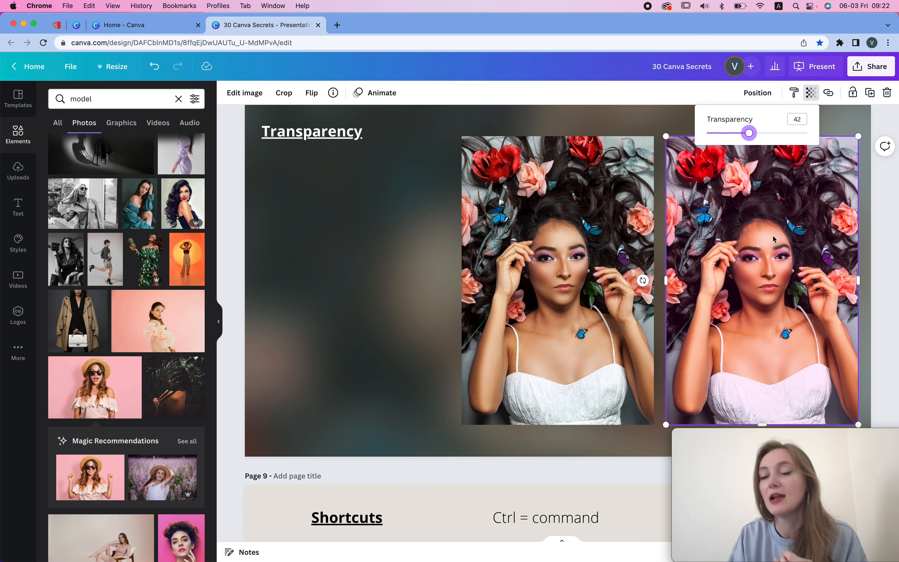
double_click(852, 129)
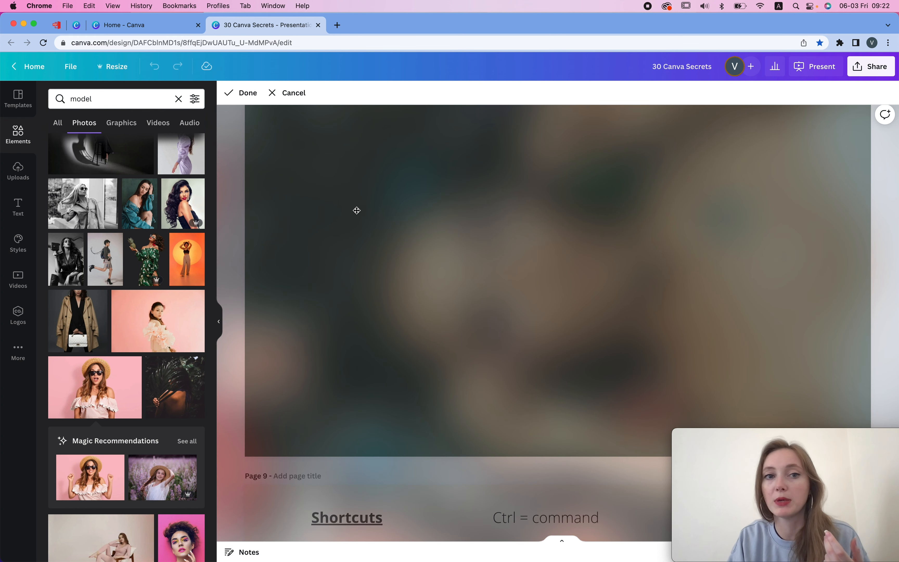
left_click(246, 99)
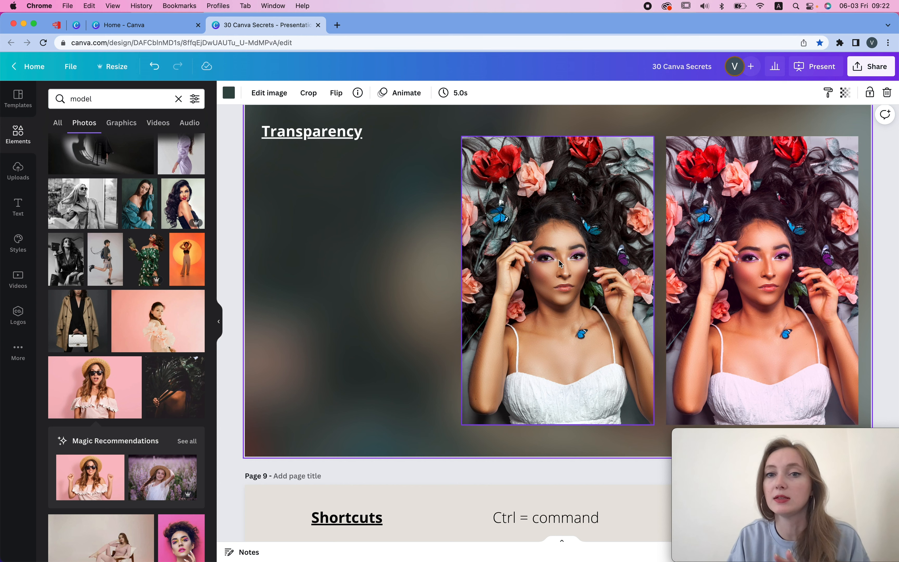
- Align the background-removed woman on page 7 with the pink photo behind her
scroll(539, 259, "up", 10)
left_click(609, 239)
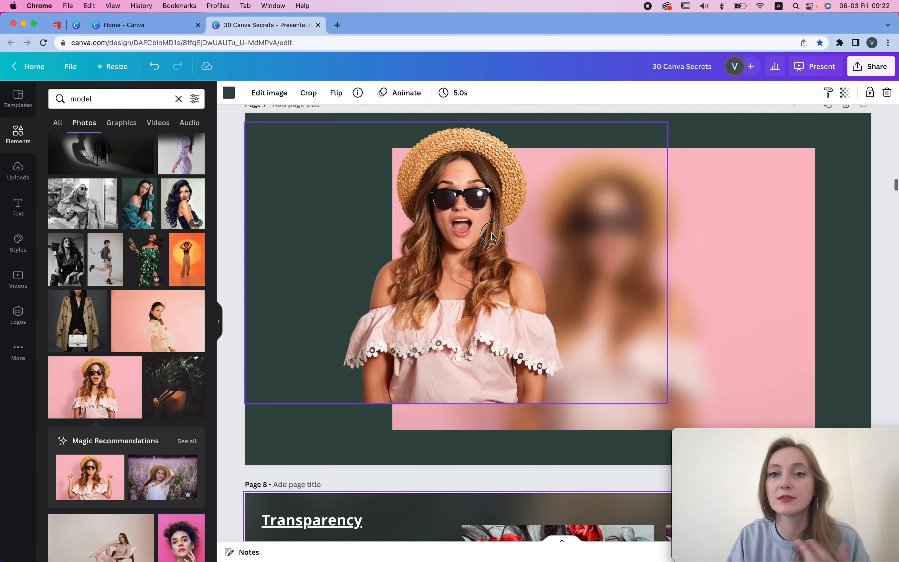
left_click_drag(609, 239, 635, 261)
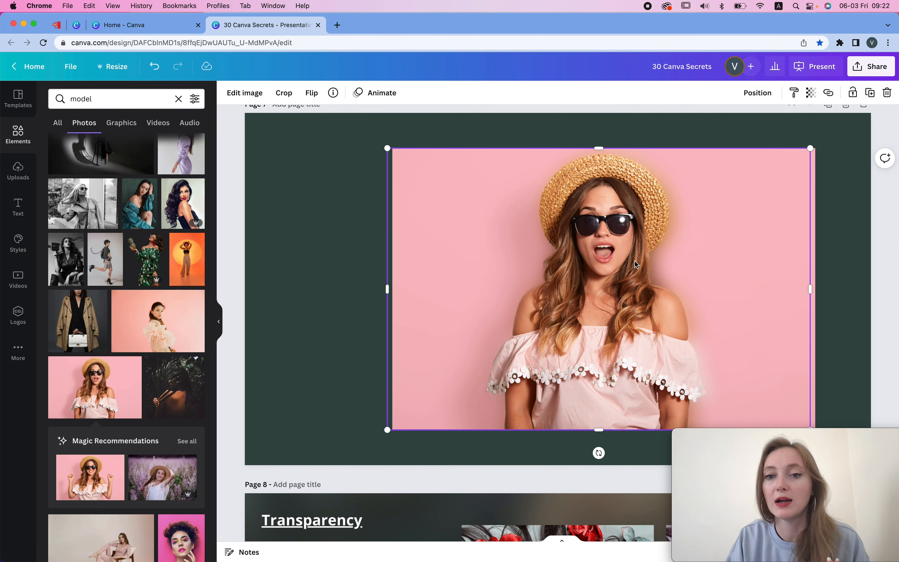
left_click_drag(610, 265, 602, 265)
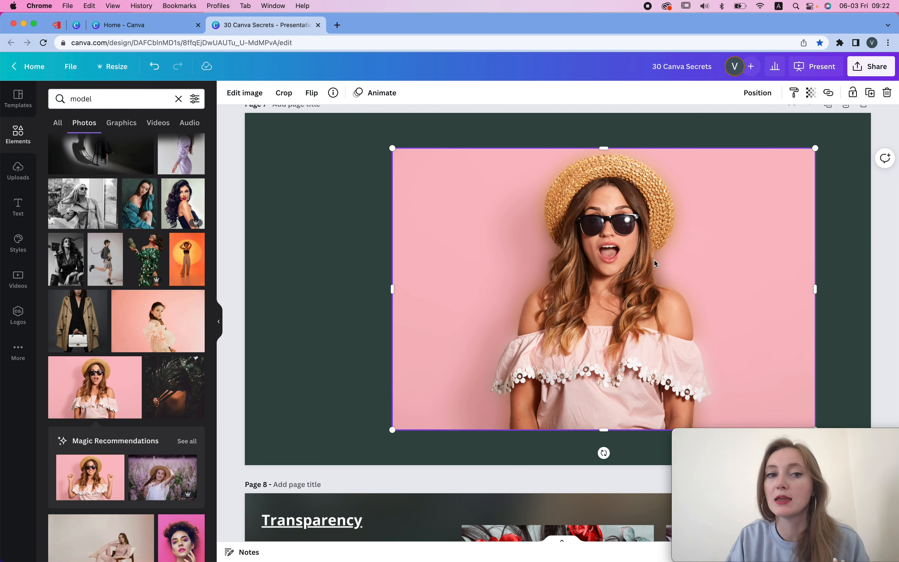
- Reposition the photo on page 6 over its blurred background
scroll(651, 254, "up", 10)
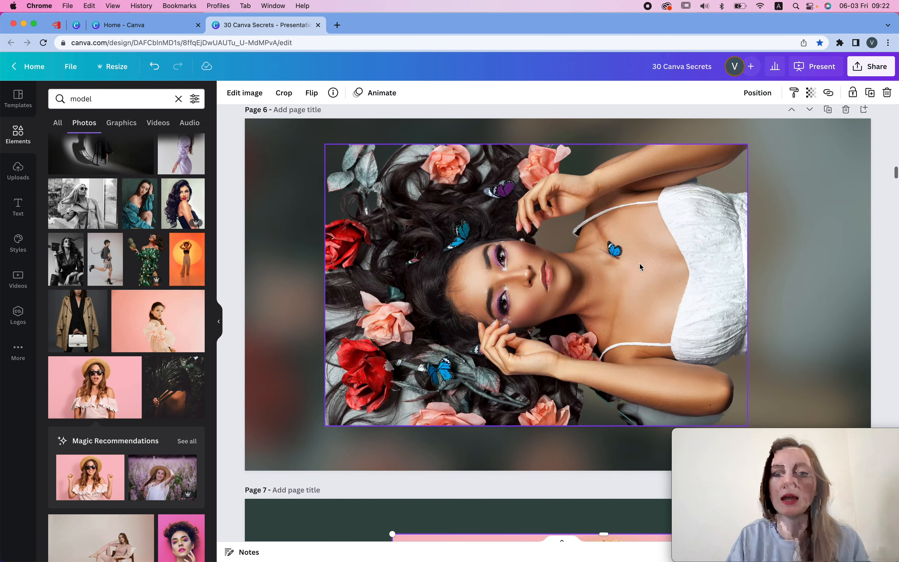
left_click(552, 269)
left_click_drag(553, 268, 692, 279)
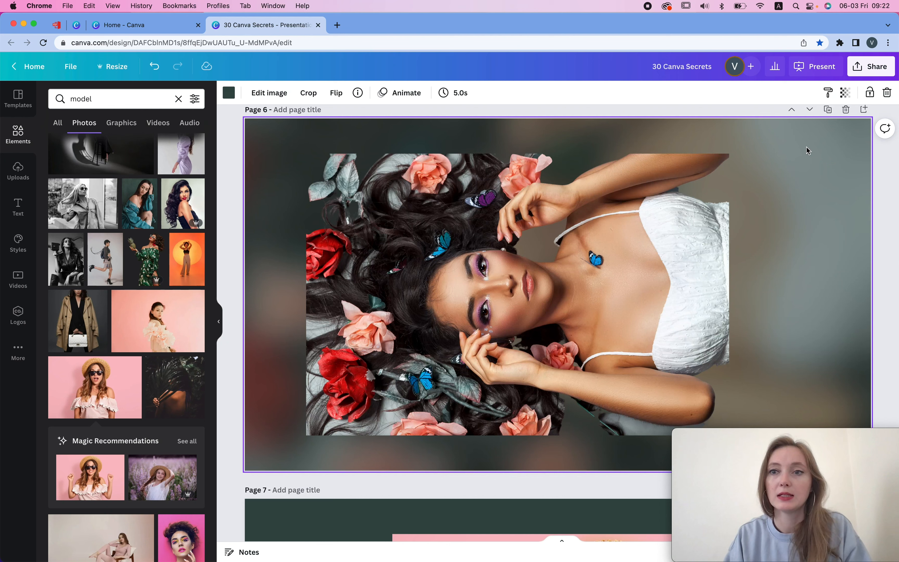
double_click(806, 147)
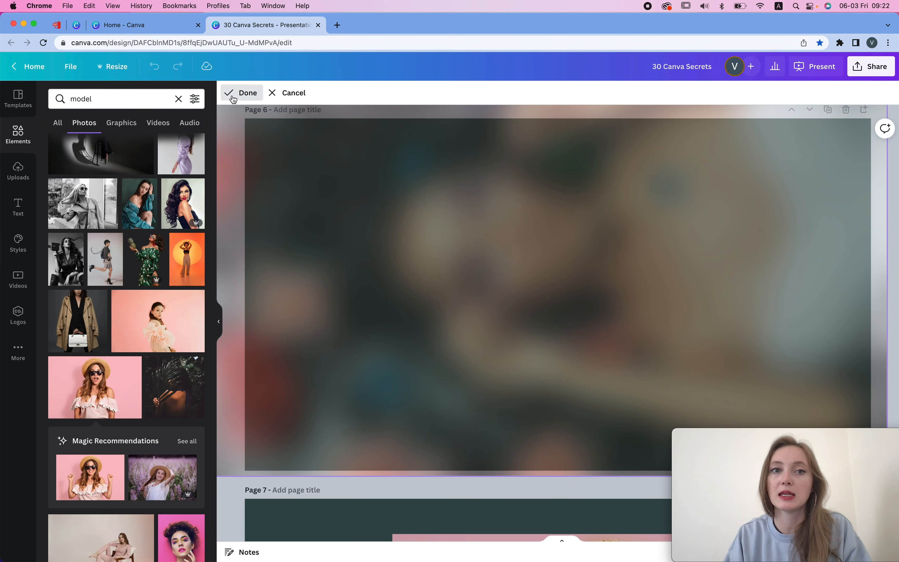
left_click(233, 98)
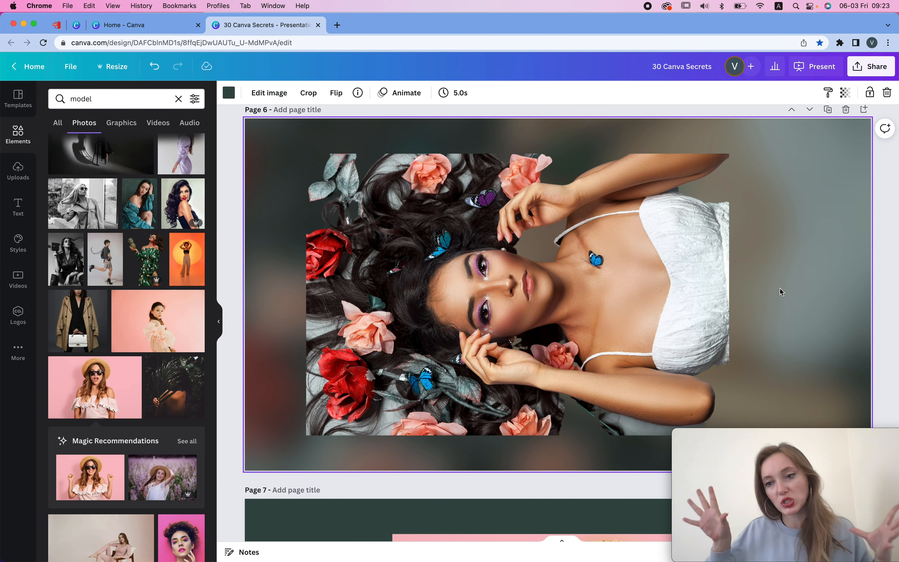
- Detach the page 6 background image, select both photos and rotate them 90° into portrait orientation
right_click(801, 153)
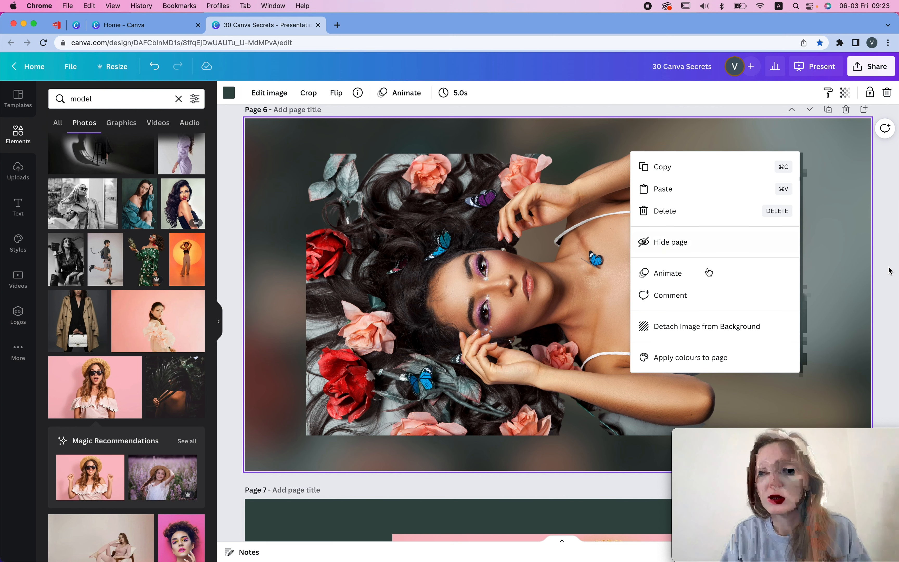
left_click(678, 336)
left_click_drag(664, 236, 616, 236)
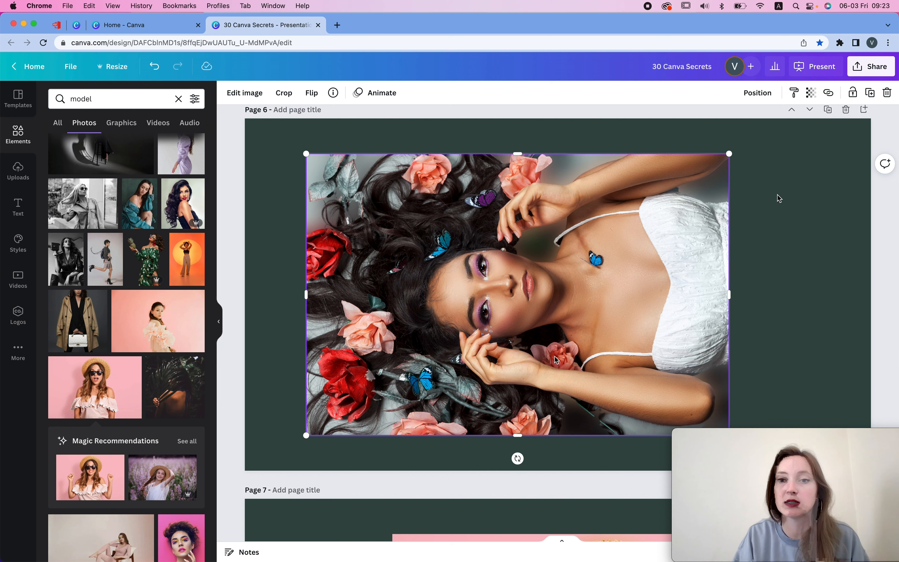
left_click_drag(769, 296, 541, 293)
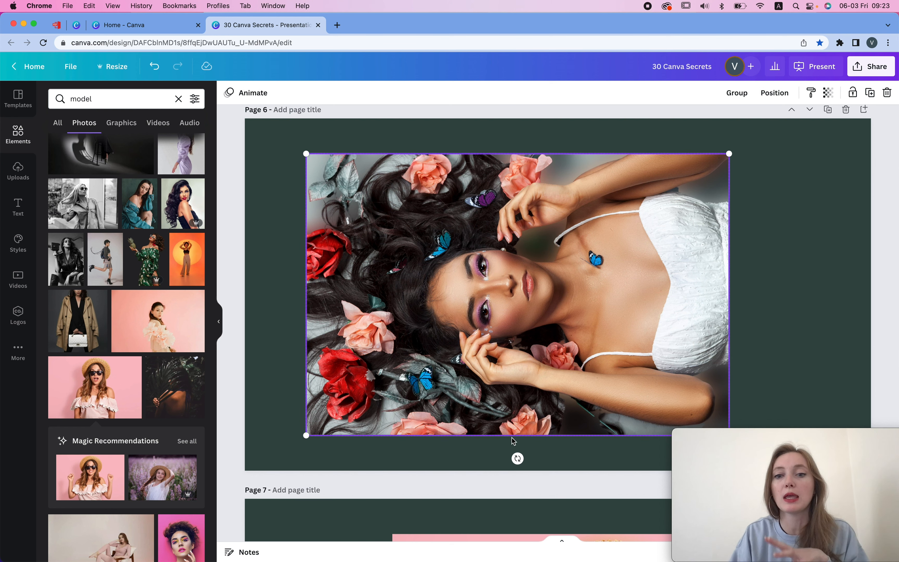
left_click_drag(481, 452, 332, 299)
left_click(764, 251)
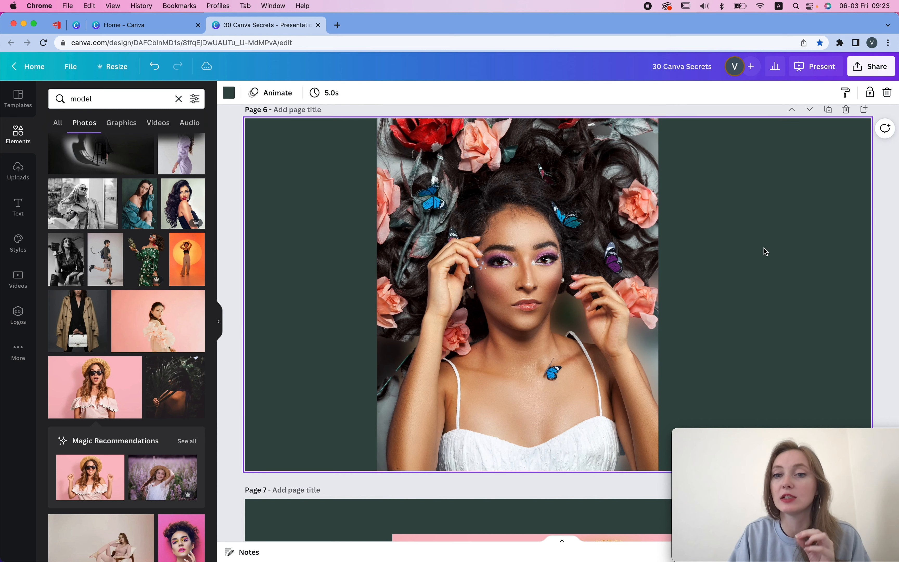
- Apply the Glow shadow effect to the page 6 photo
left_click(508, 269)
left_click(246, 96)
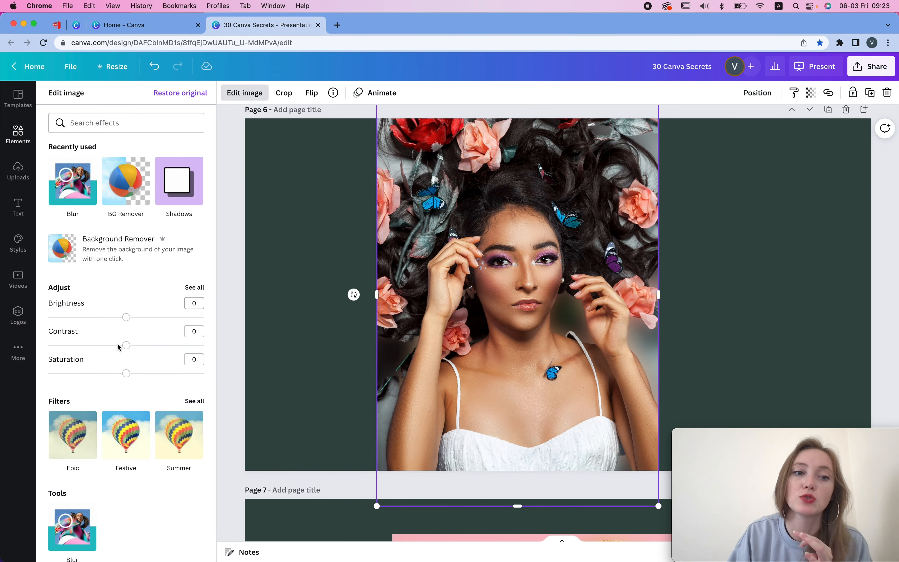
scroll(108, 379, "down", 10)
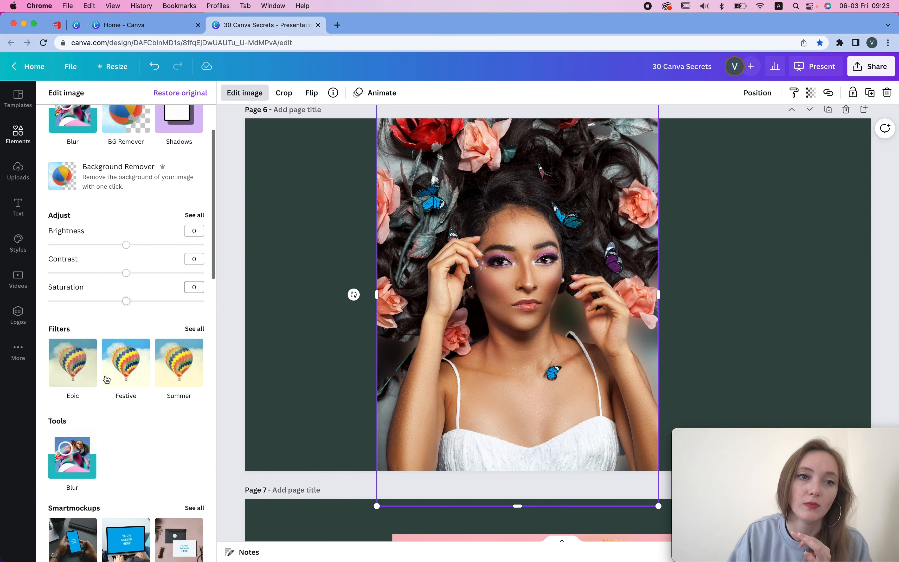
left_click(78, 305)
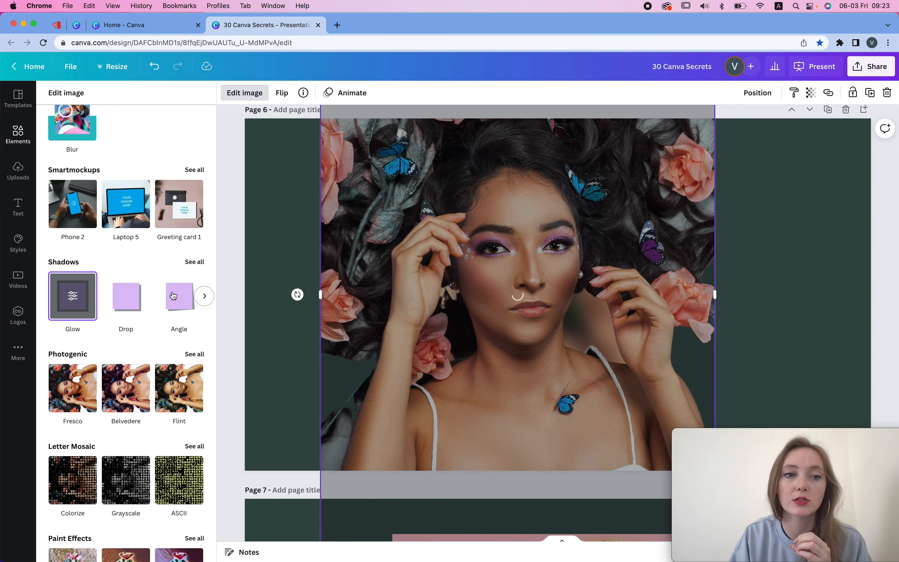
left_click(74, 296)
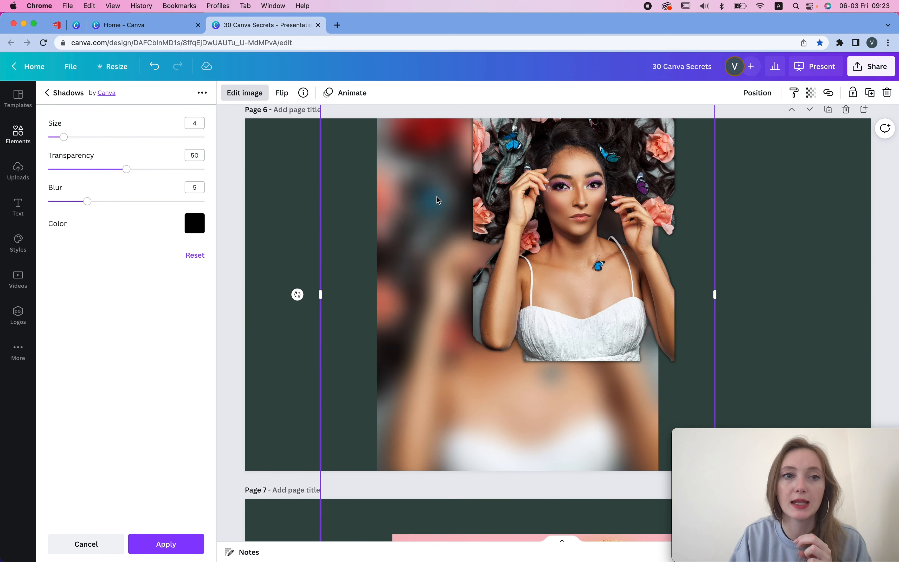
- Set the glow's transparency to 26 and its size to 24
left_click_drag(538, 190, 547, 189)
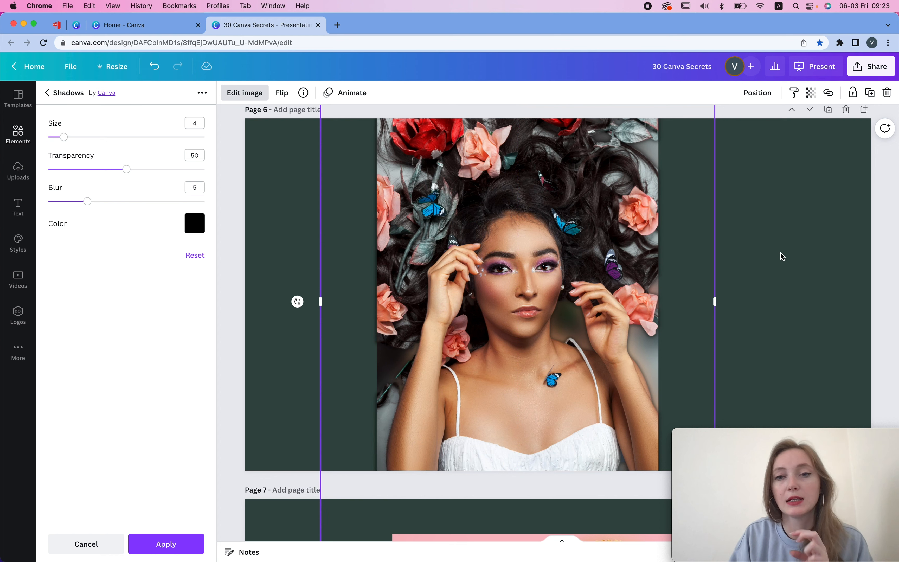
scroll(782, 257, "up", 1)
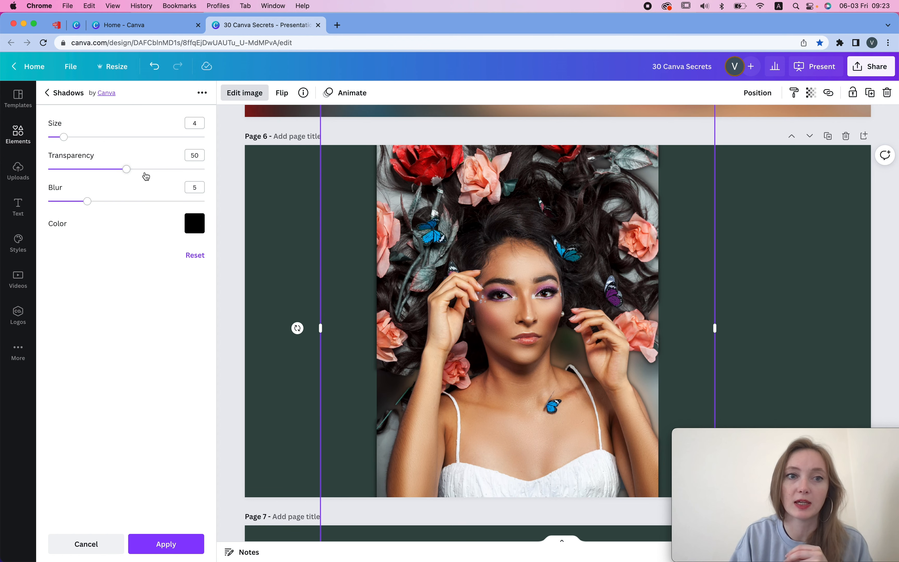
left_click(88, 170)
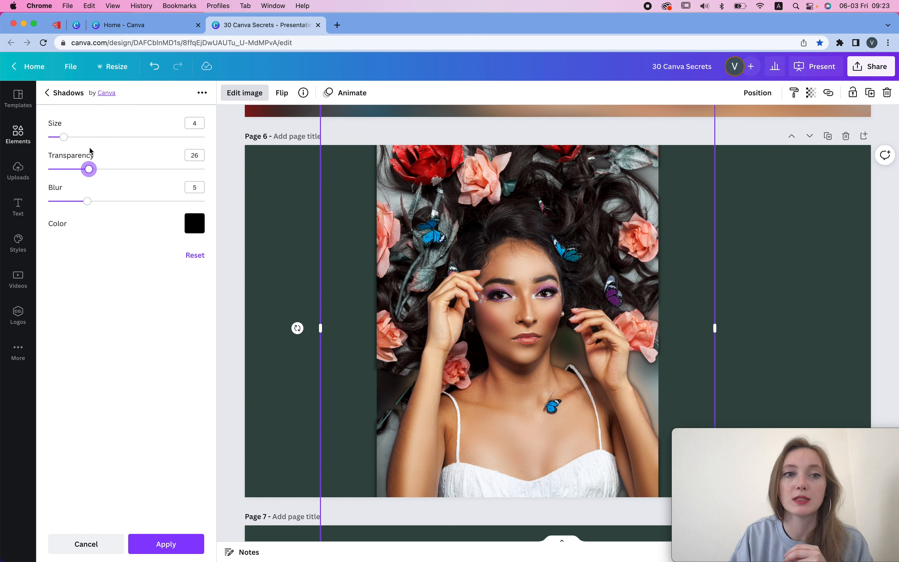
left_click(135, 136)
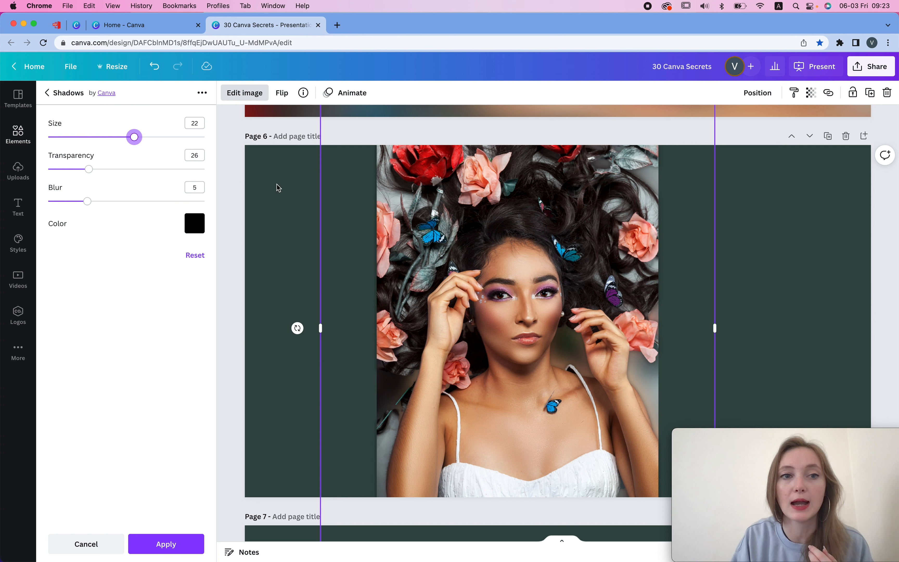
left_click(162, 137)
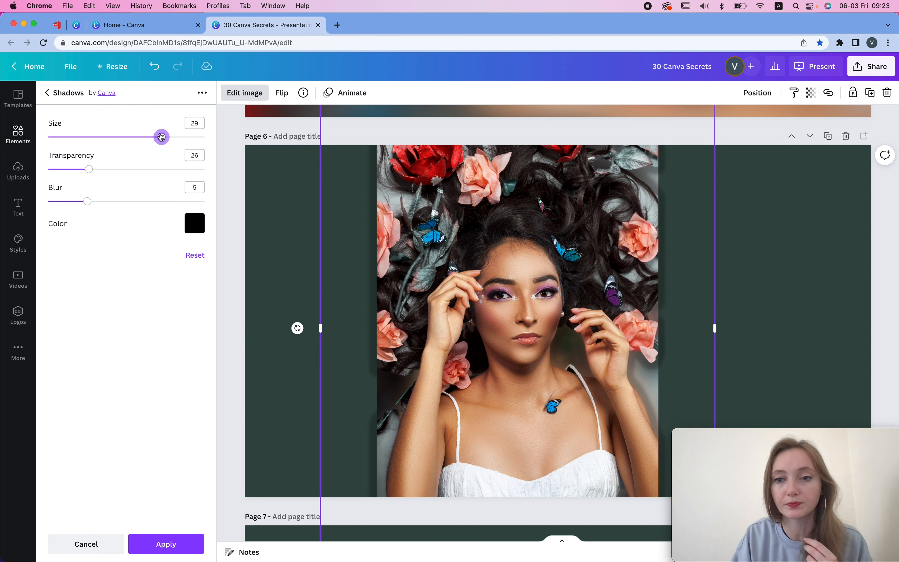
left_click(142, 137)
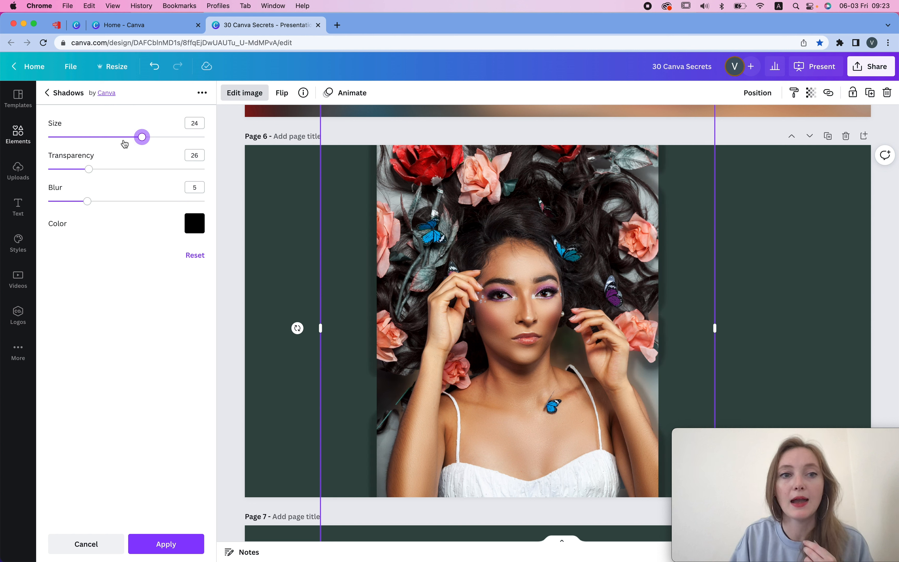
- Set the glow's blur to 14 and sample the red rose colour #AD0509 as the glow colour
left_click(133, 202)
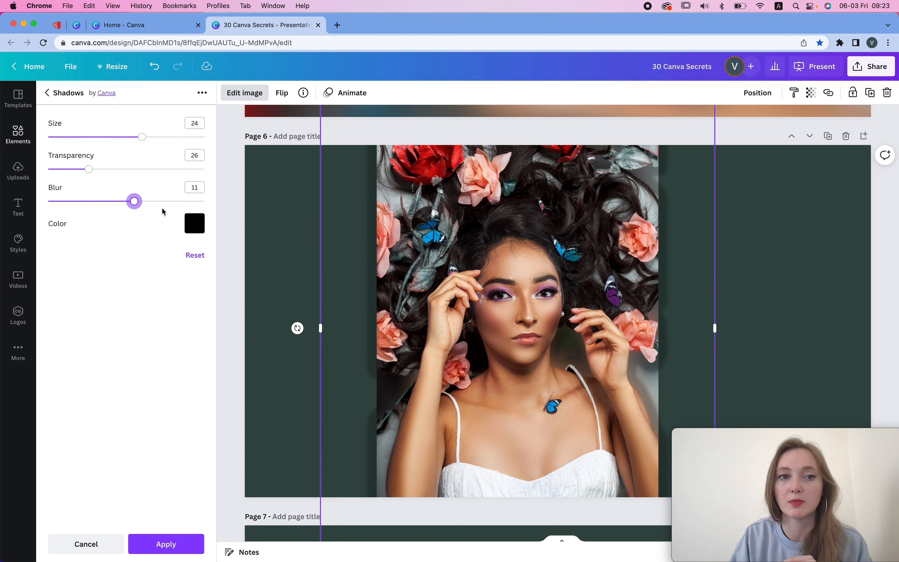
left_click(158, 201)
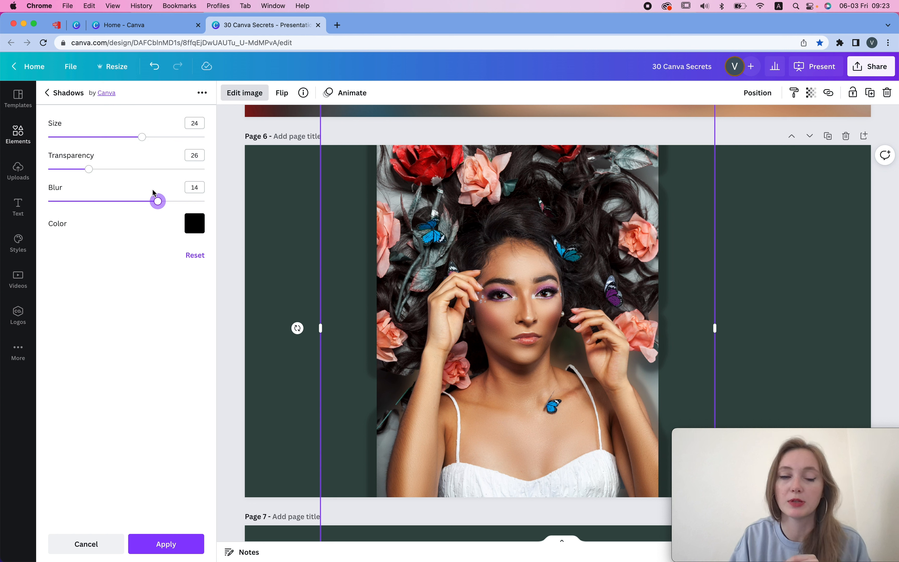
left_click(193, 227)
left_click(202, 268)
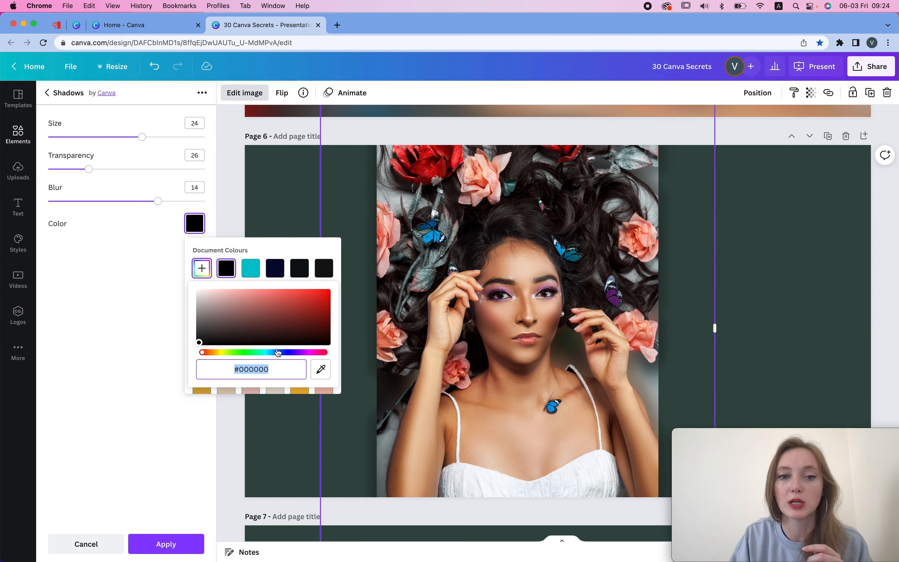
left_click(320, 370)
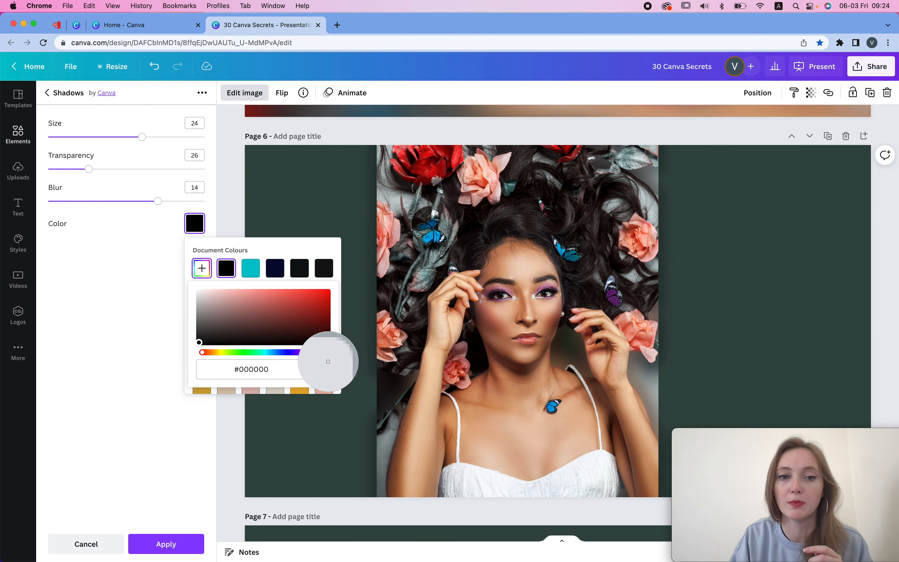
left_click(426, 163)
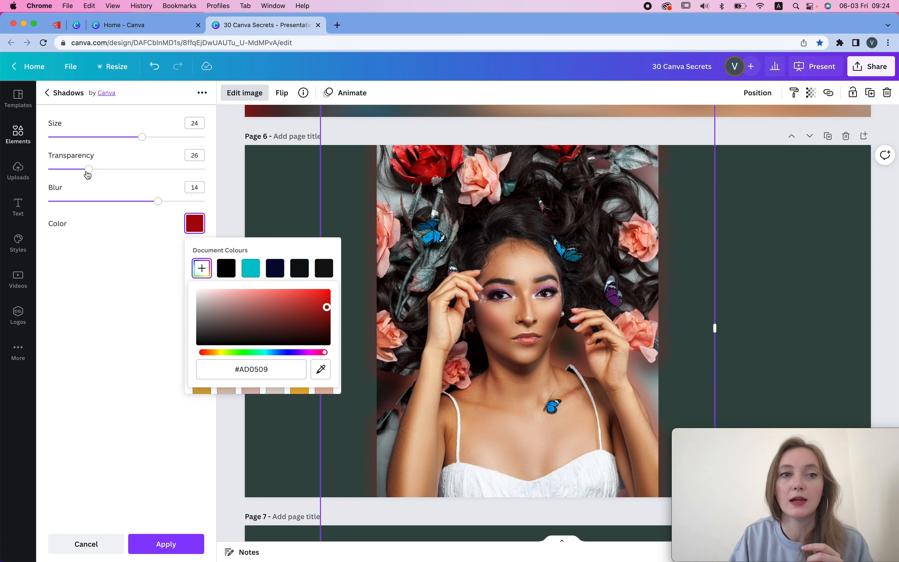
- Set the glow's transparency to 100 and its blur to 15
left_click_drag(87, 170, 227, 182)
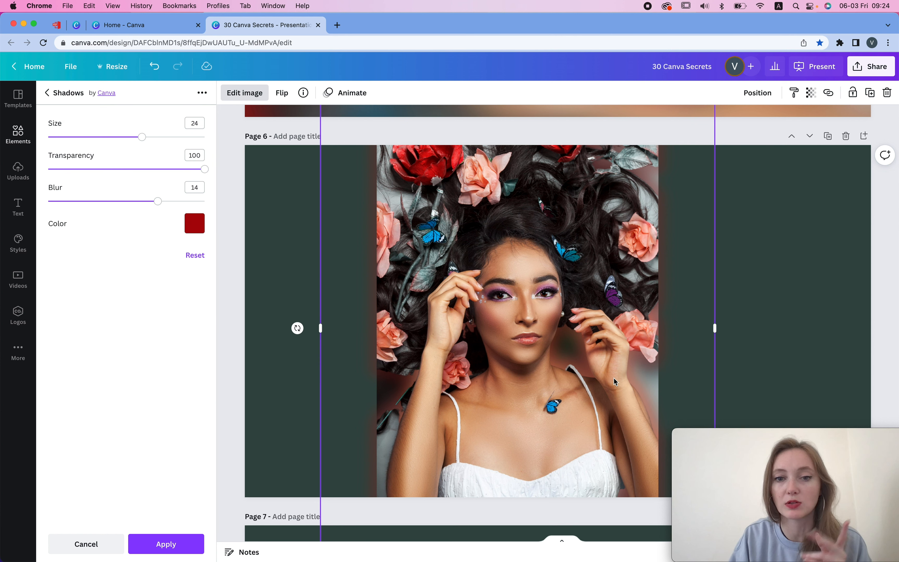
left_click_drag(128, 201, 88, 203)
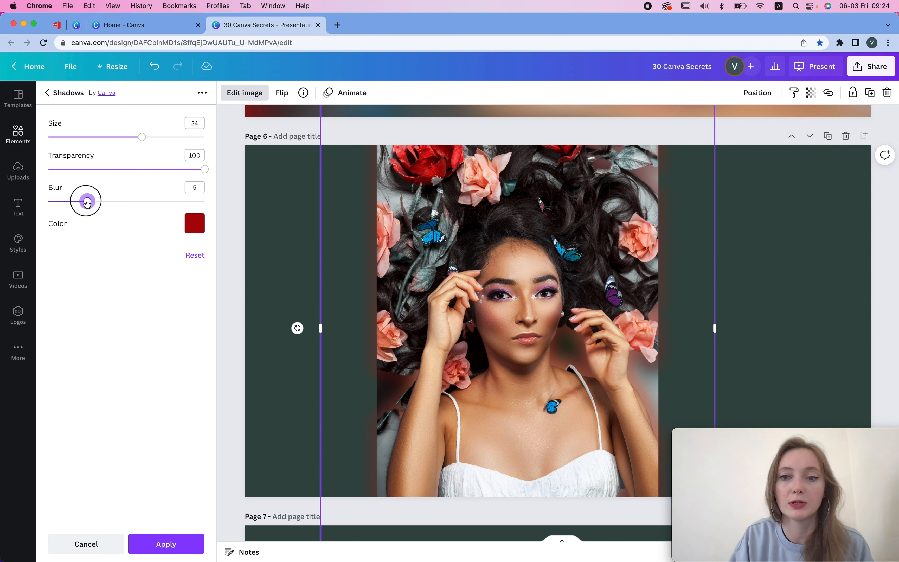
left_click(165, 201)
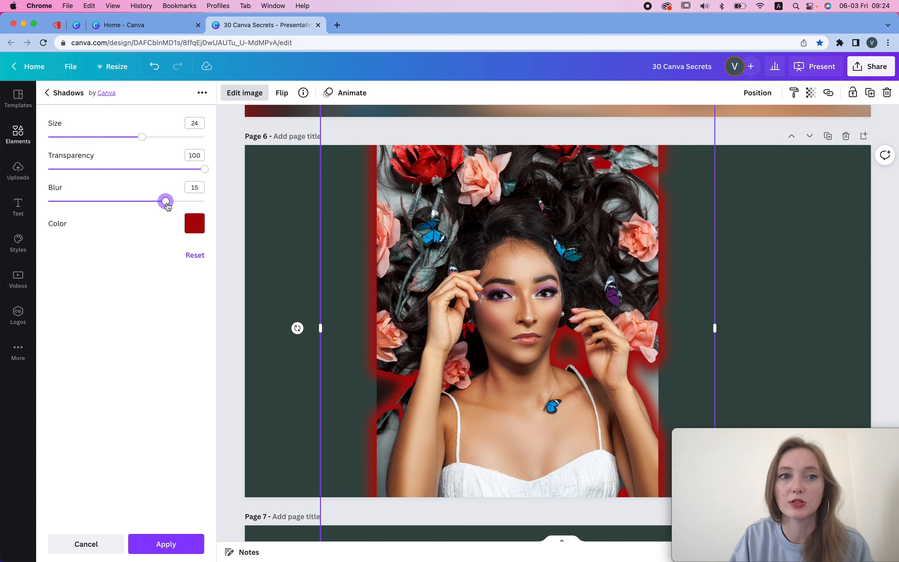
- Set the glow's size to 19 and its blur to 20
left_click(92, 137)
left_click(110, 135)
left_click(62, 136)
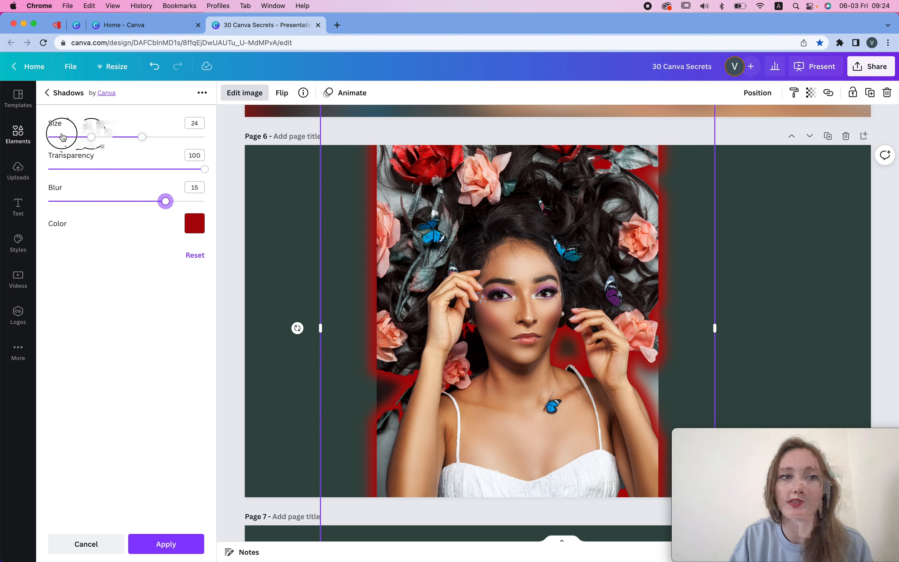
left_click_drag(90, 138, 122, 136)
left_click_drag(166, 201, 214, 201)
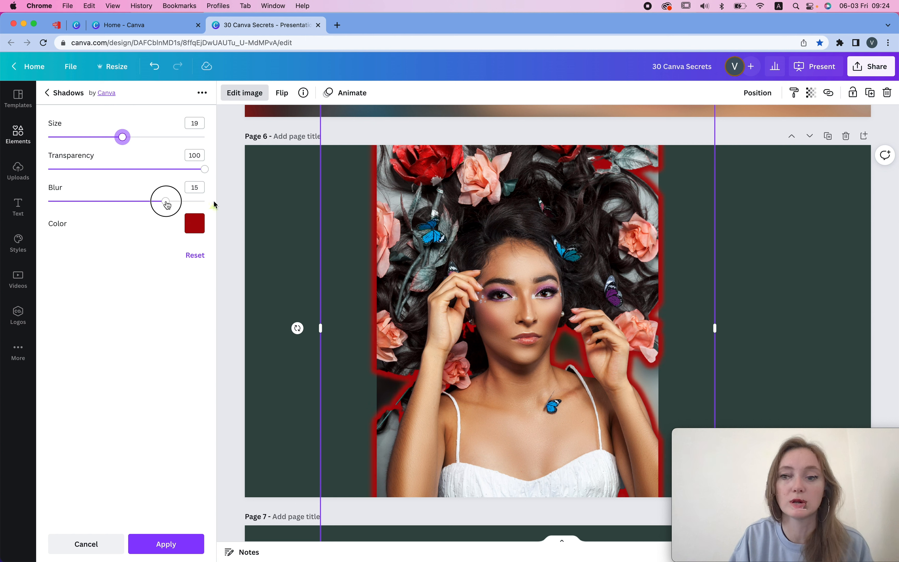
- Sample the grey background colour #B5BEBD from the photo as the glow colour
left_click(196, 228)
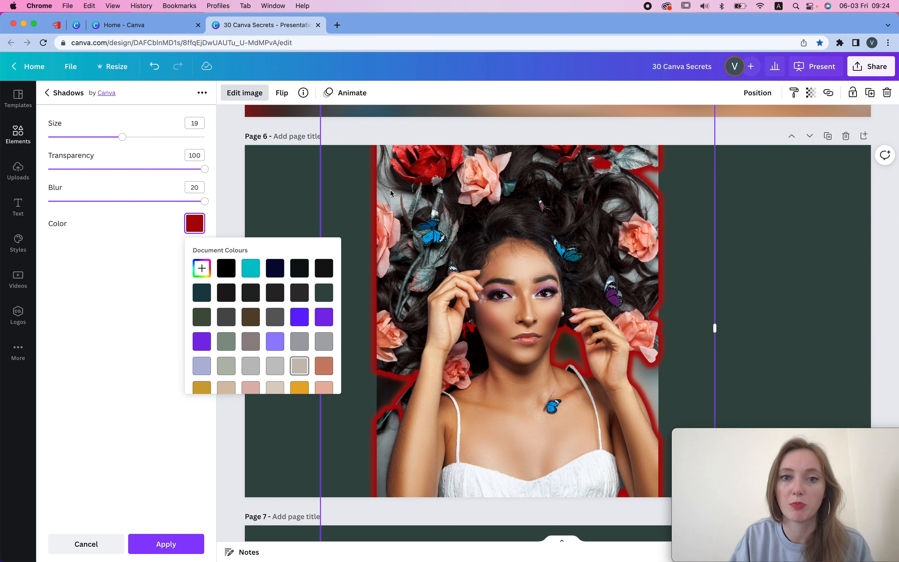
left_click(201, 268)
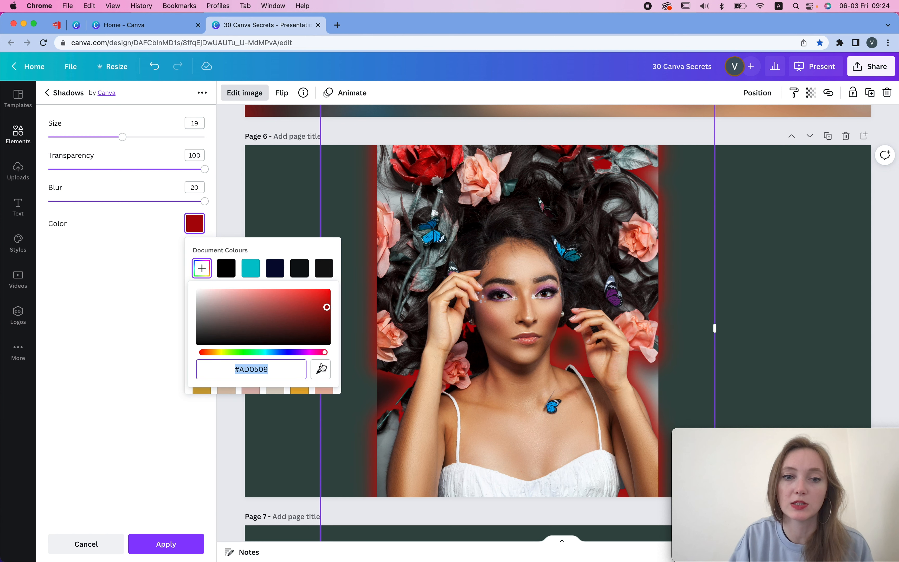
left_click(321, 369)
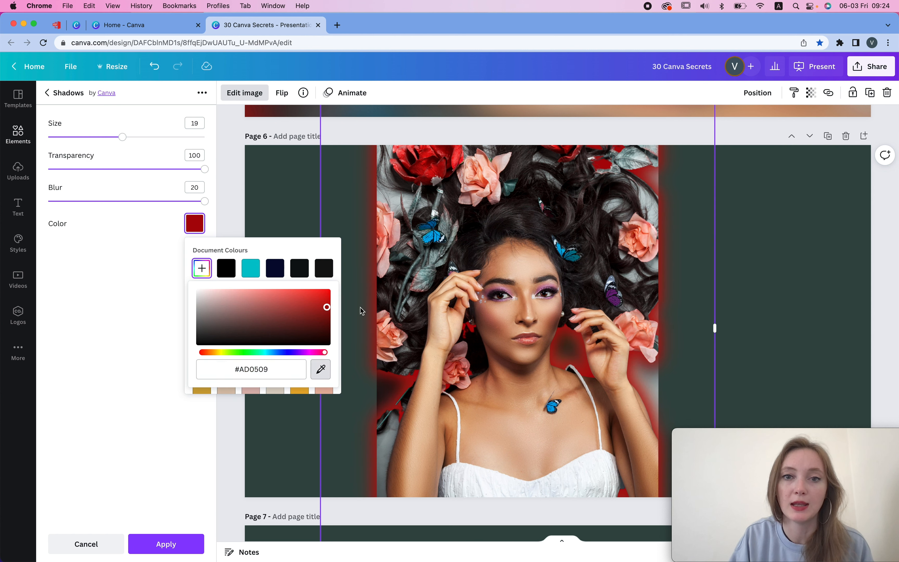
left_click(390, 196)
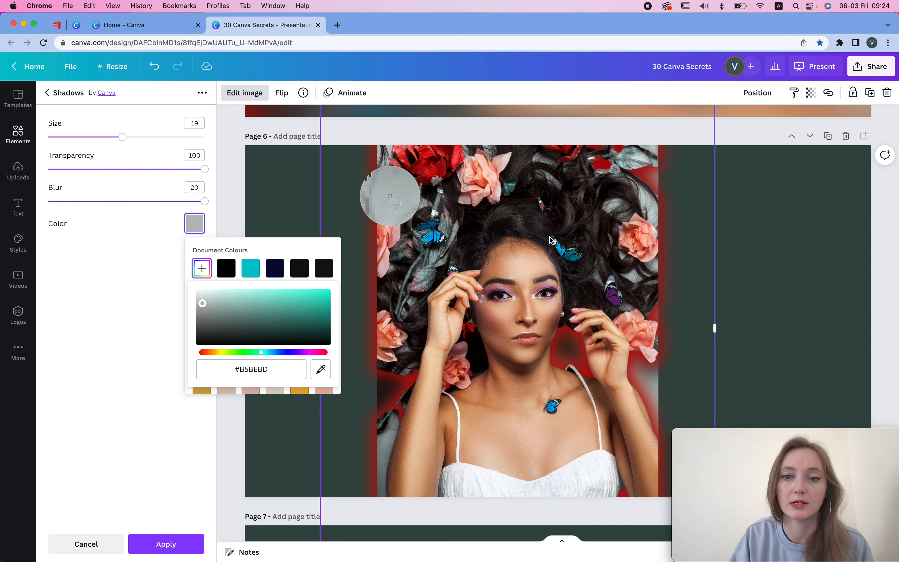
left_click(278, 248)
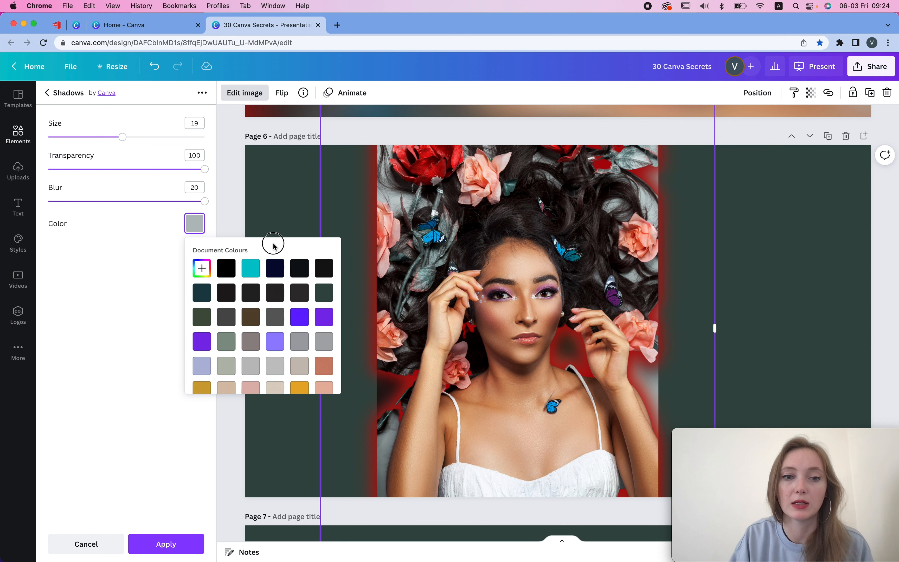
left_click(141, 255)
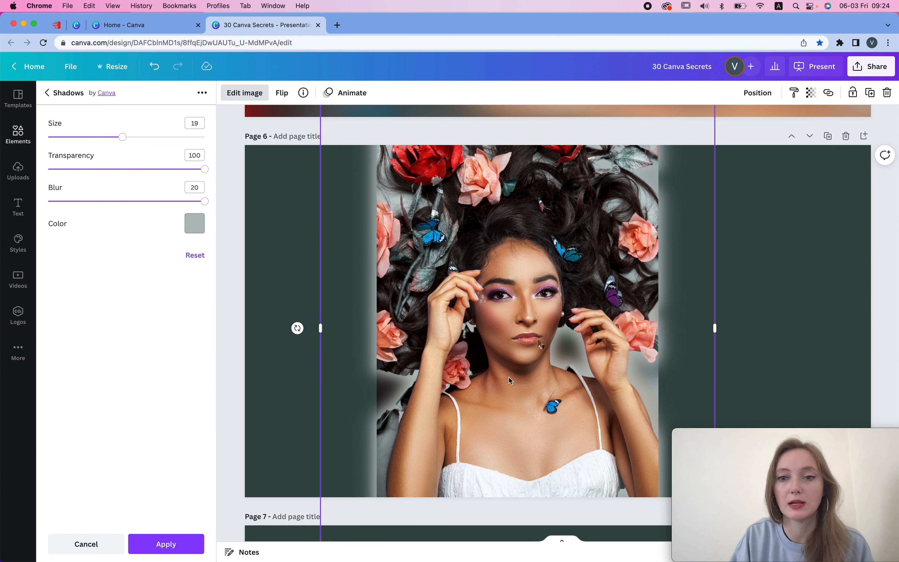
- Set the glow's transparency to 20 and return to the image edit options
left_click(96, 170)
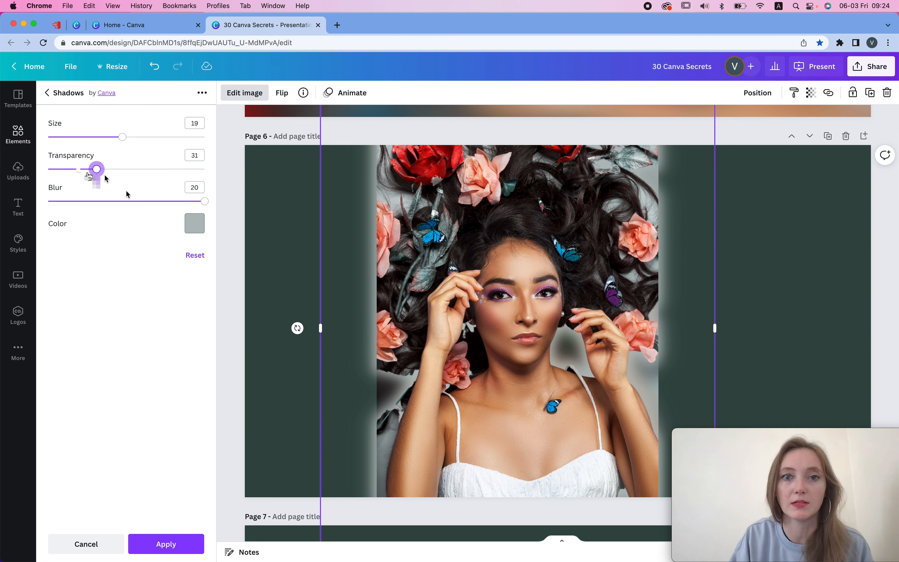
left_click(79, 169)
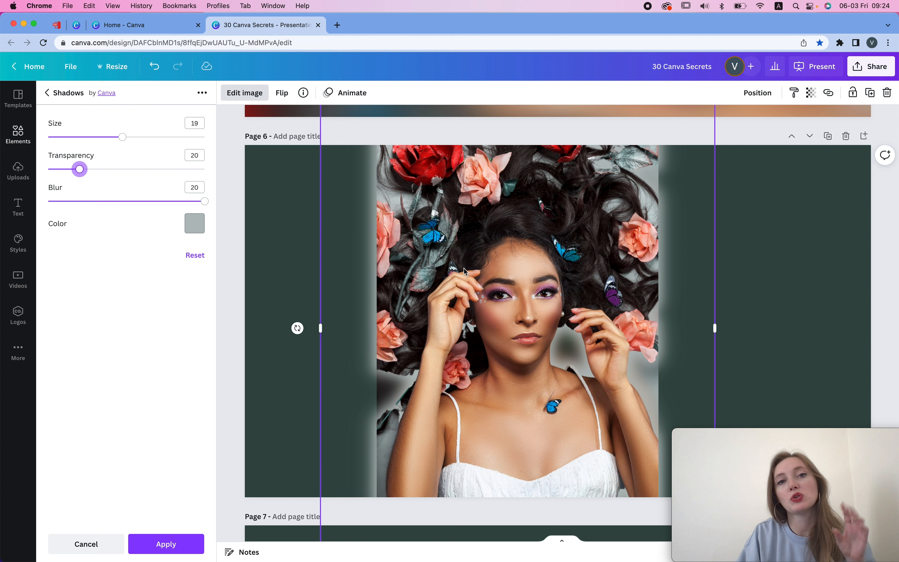
left_click(51, 93)
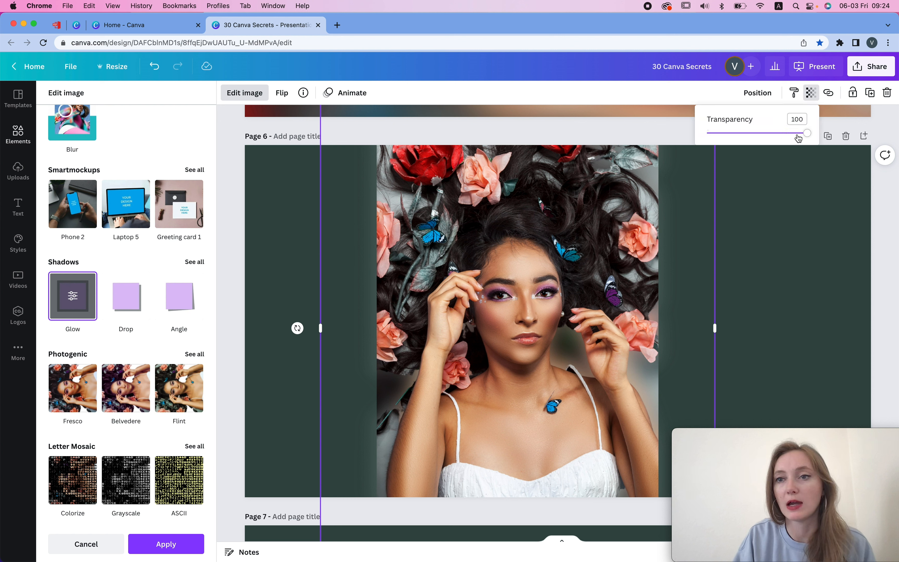
- Set the page 6 photo's transparency to 89 and deselect it
mouse_move(798, 138)
left_mouse_down()
mouse_move(775, 139)
mouse_move(804, 138)
left_mouse_up()
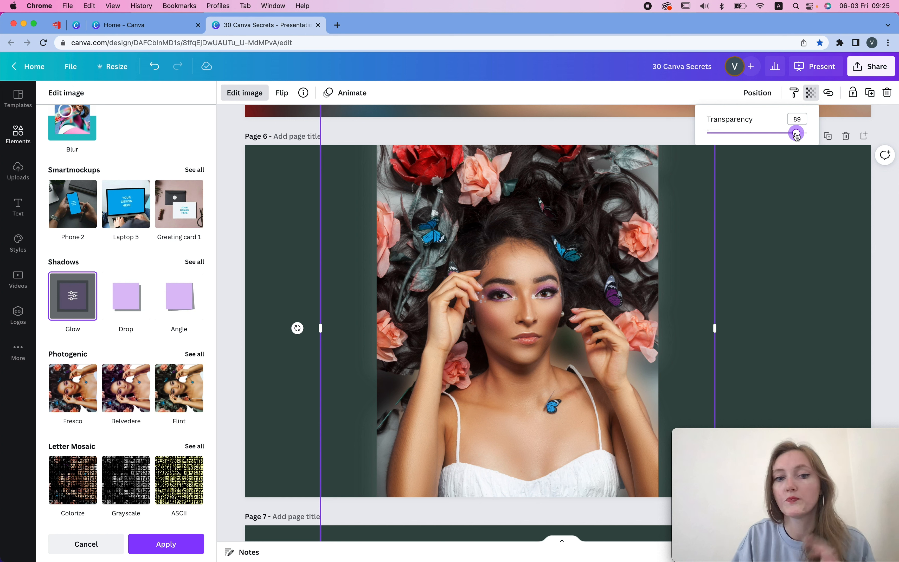
left_click(783, 263)
left_click(783, 263)
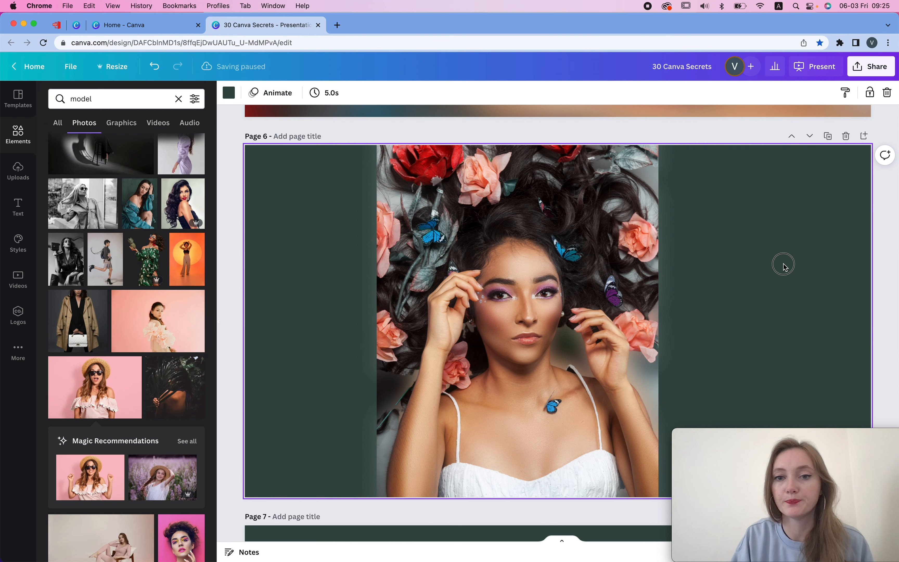
- Convert the 'uppercase text' label on the page 9 Shortcuts slide to uppercase
scroll(785, 268, "down", 4)
scroll(785, 268, "down", 10)
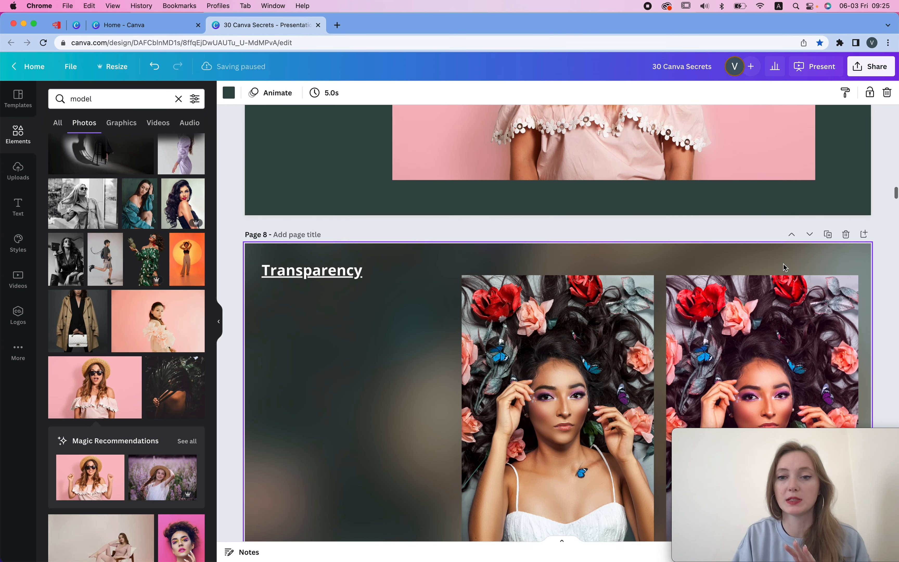
scroll(785, 267, "down", 6)
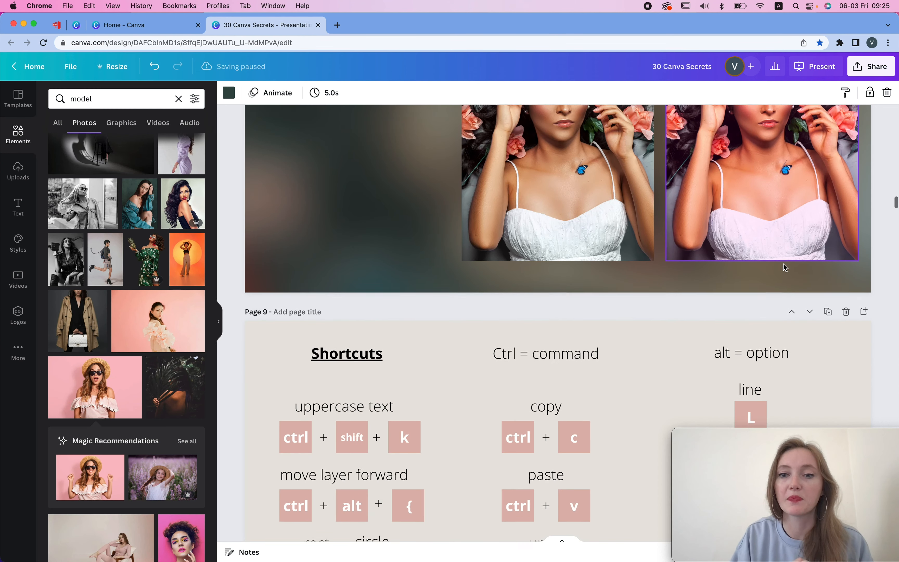
scroll(785, 266, "down", 3)
scroll(784, 267, "up", 3)
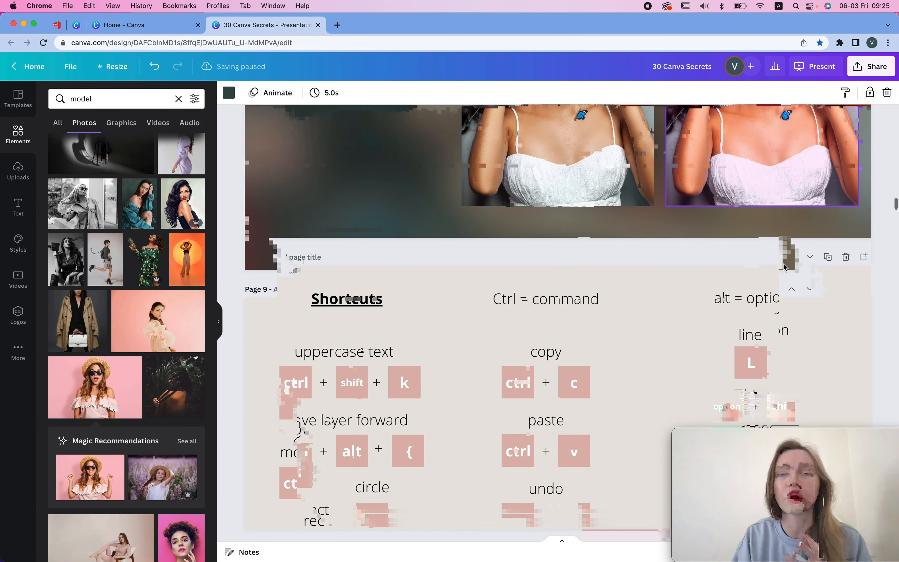
scroll(785, 267, "down", 3)
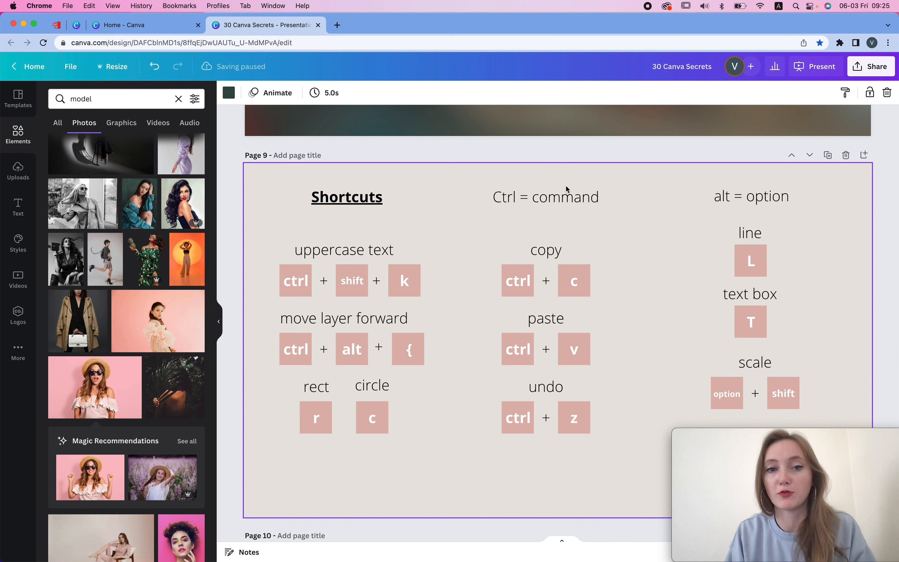
left_click(343, 250)
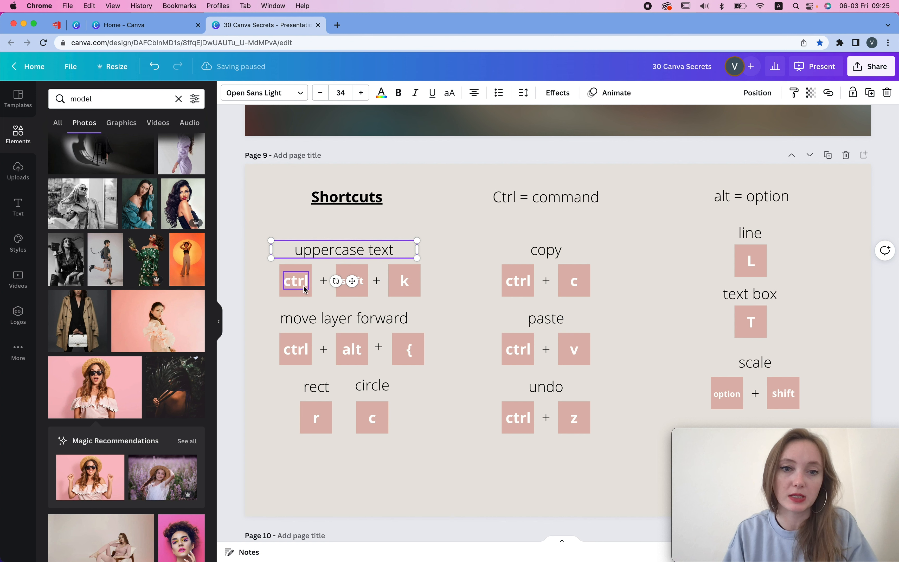
key("super+shift+k")
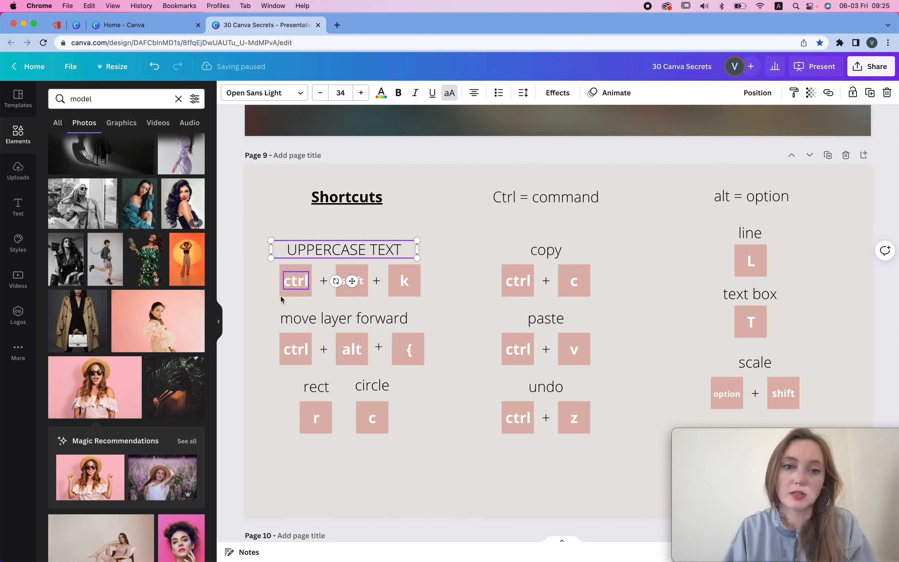
left_click(434, 297)
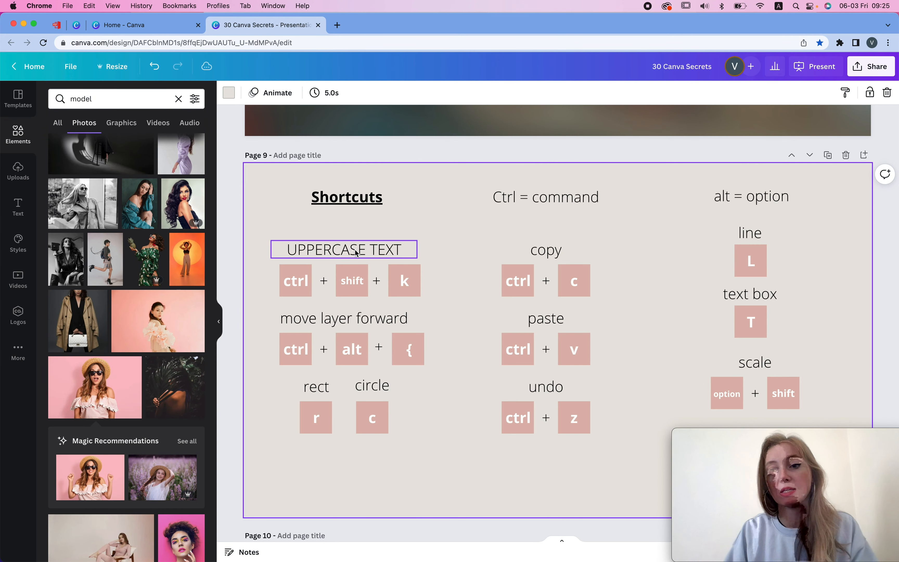
- Select the 'move layer forward' label and view its layer position options
left_click(401, 323)
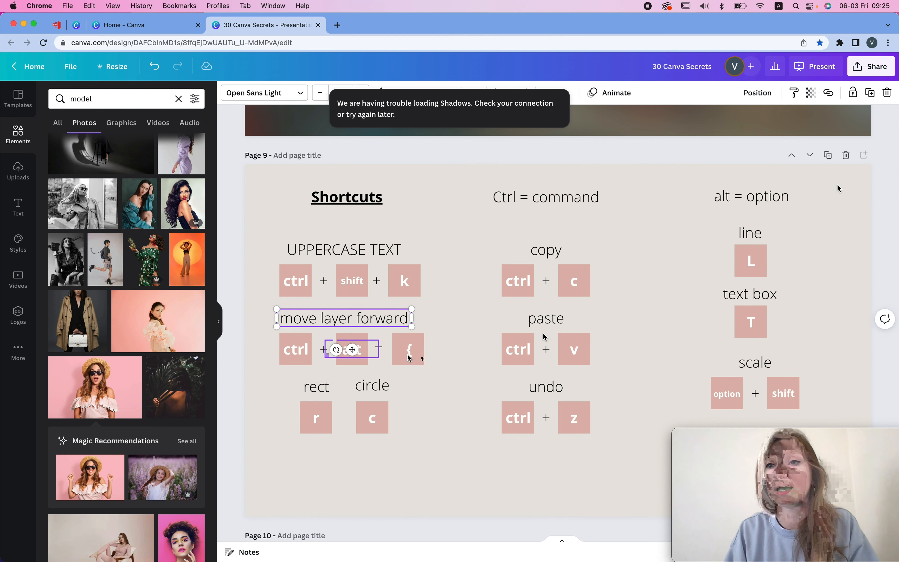
left_click(757, 93)
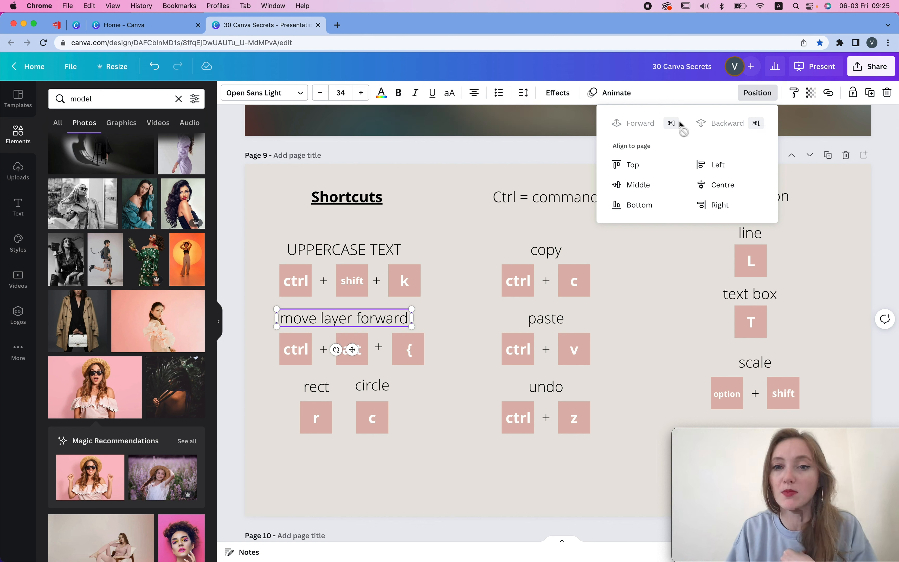
left_click(459, 234)
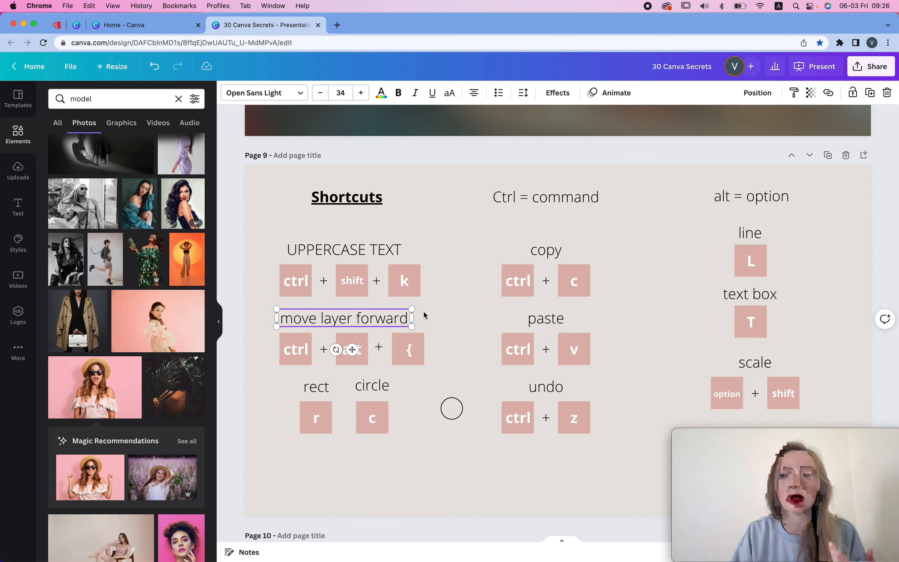
- Add a rectangle and a circle to the Shortcuts slide using their shortcuts
left_click(451, 407)
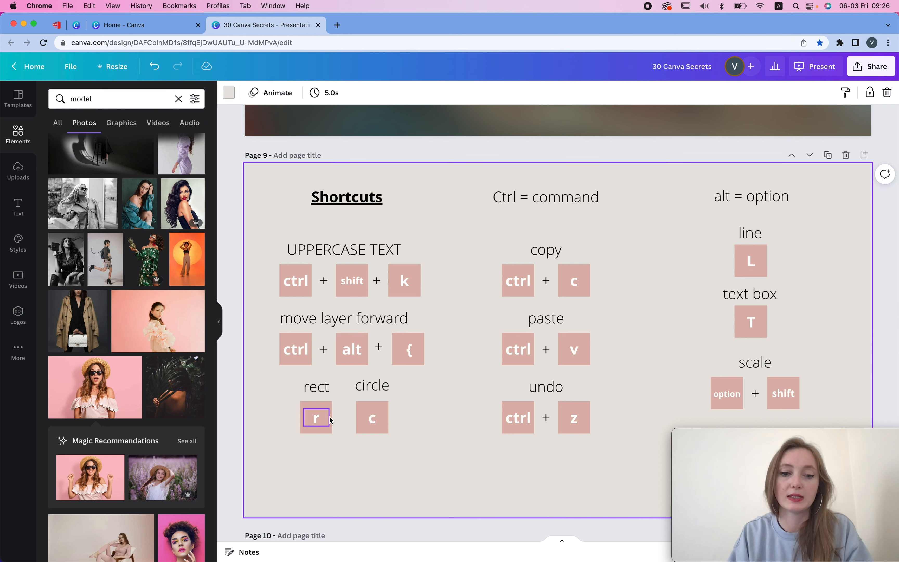
key("r")
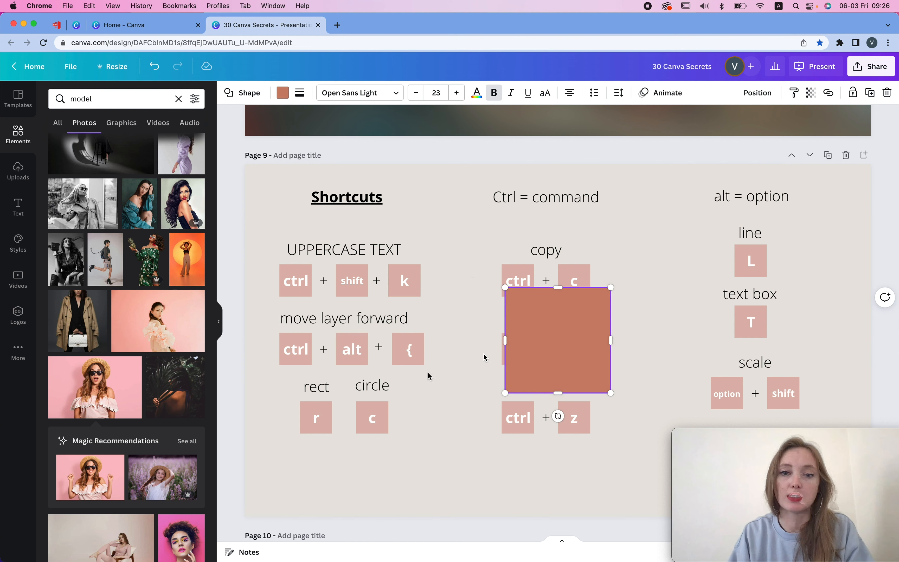
left_click(648, 245)
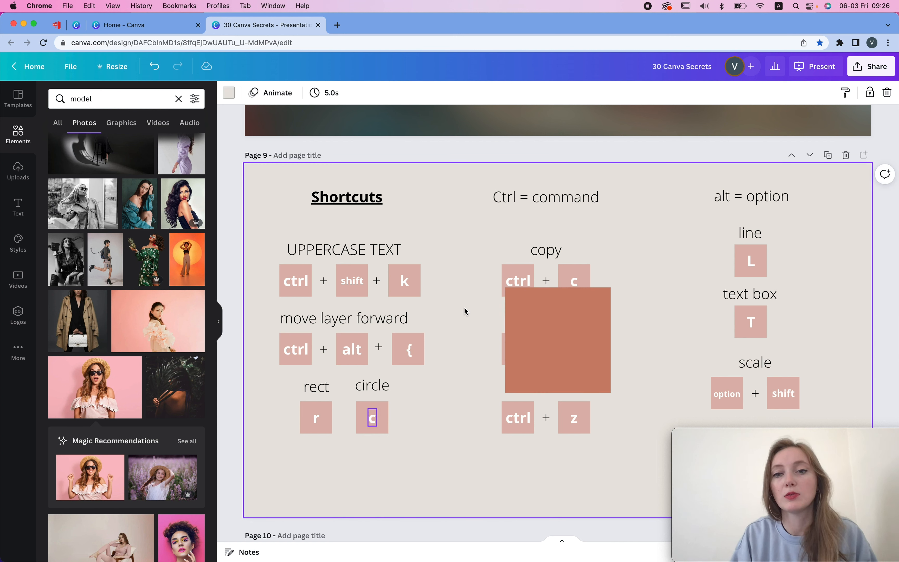
key("c")
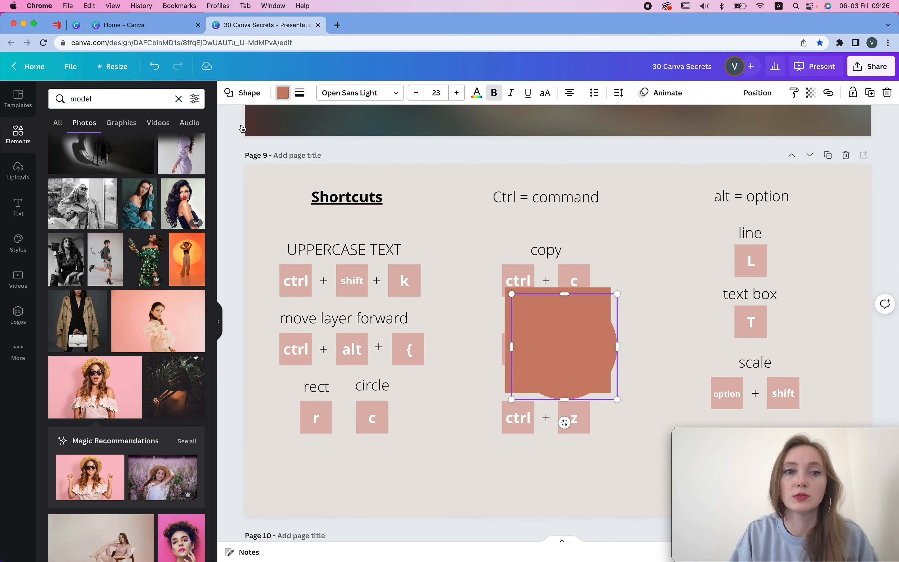
- Recolour the circle teal, undo it and redo it
left_click(283, 93)
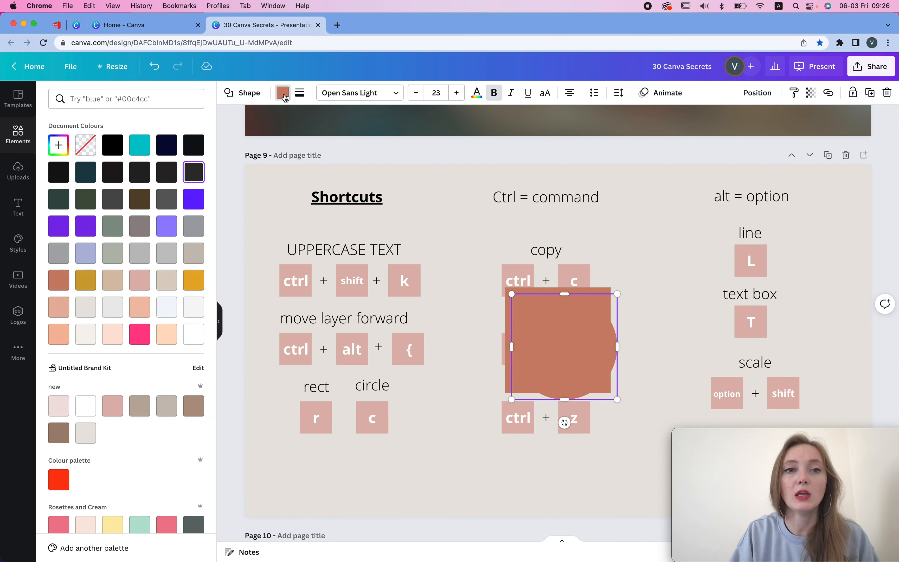
left_click(139, 145)
key("super+z")
key("super+shift+z")
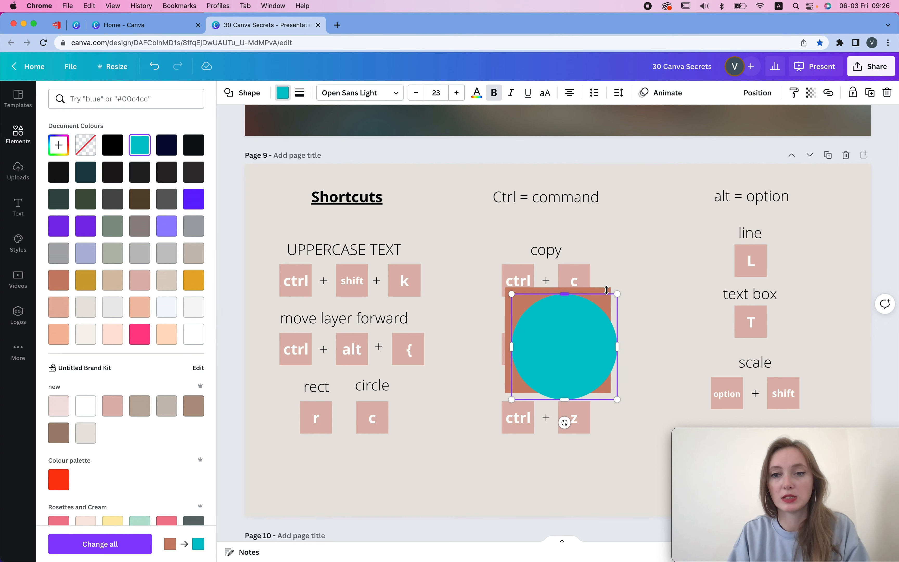
- Undo the circle's colour, the circle and the rectangle
key("super+z")
key("super+z")
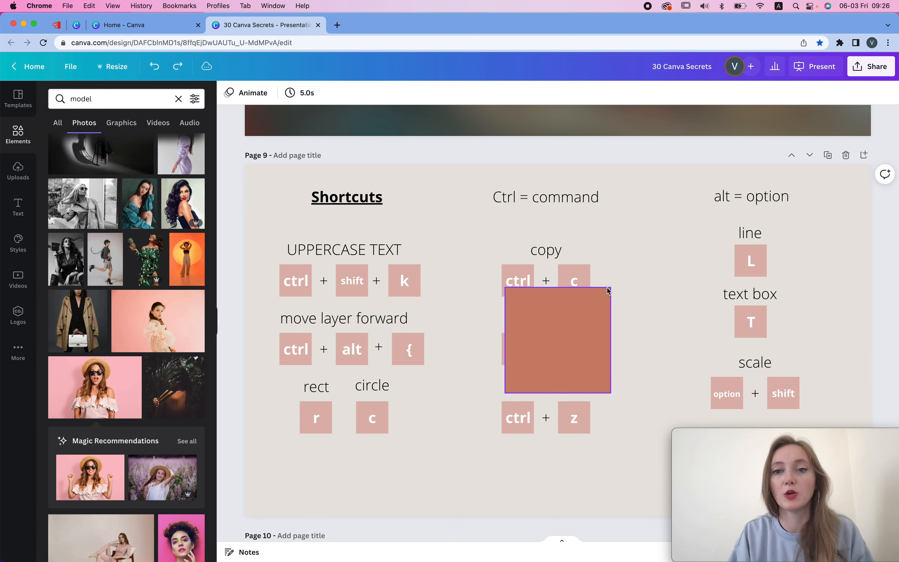
key("super+z")
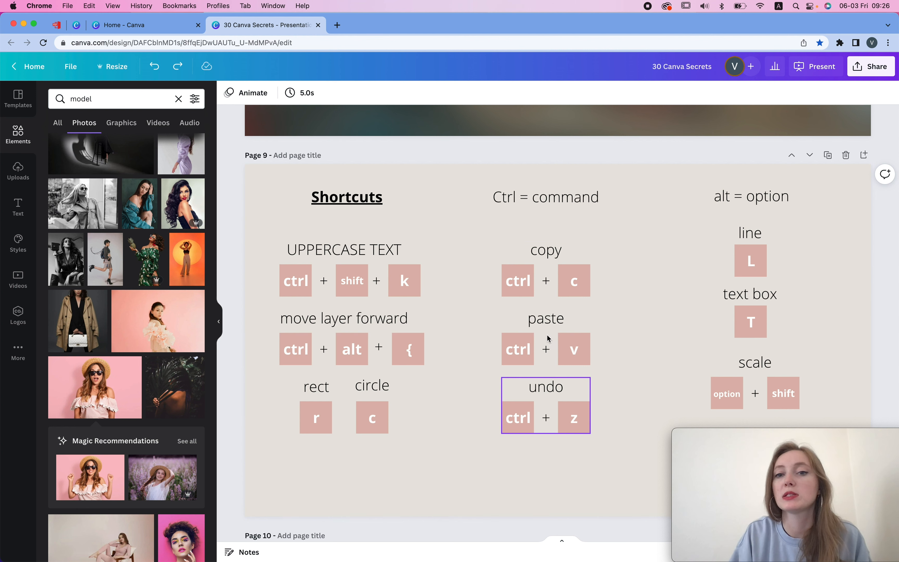
- Enlarge the 'paste' shortcut group proportionally to about double its size
scroll(626, 346, "down", 3)
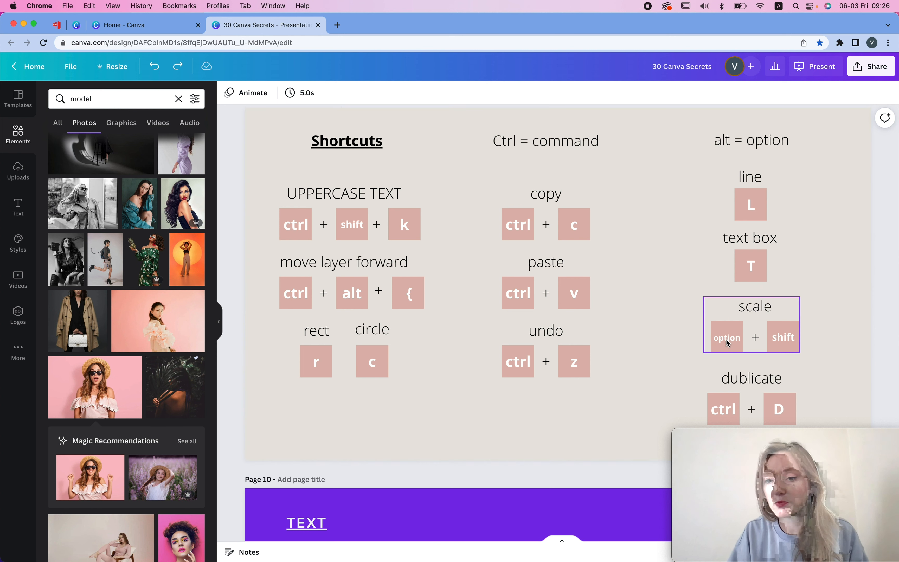
left_click(590, 307)
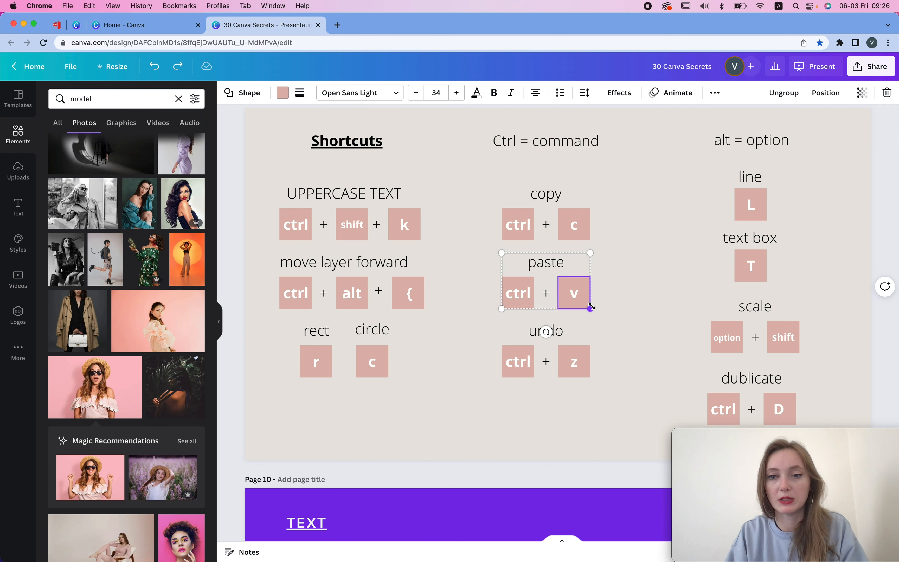
left_click_drag(589, 307, 658, 294)
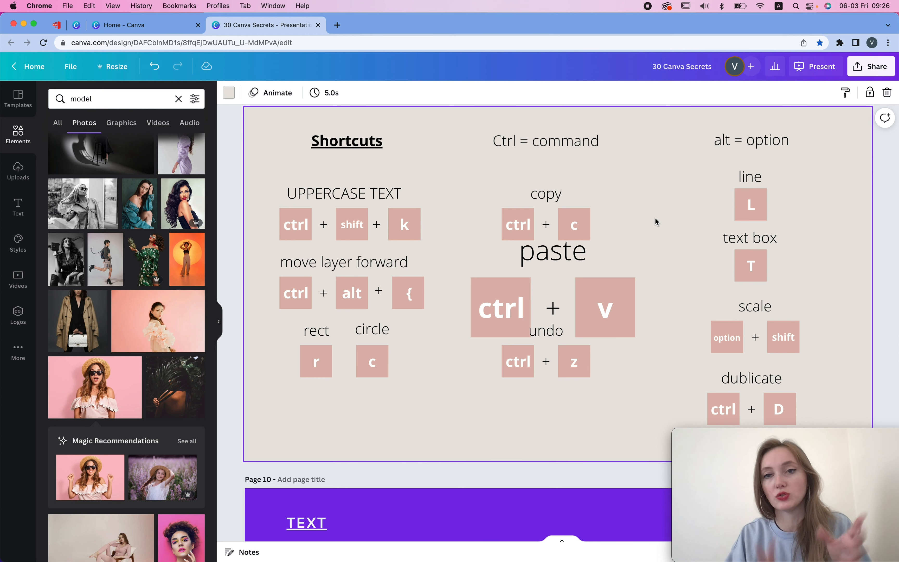
scroll(655, 222, "down", 1)
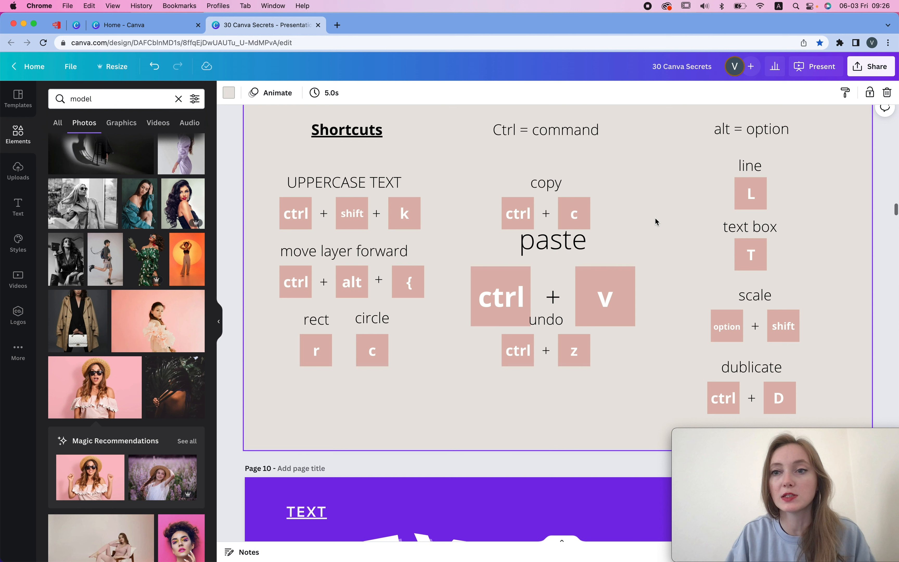
- Look over the Shortcuts slide and the text effects page below it
scroll(655, 218, "down", 10)
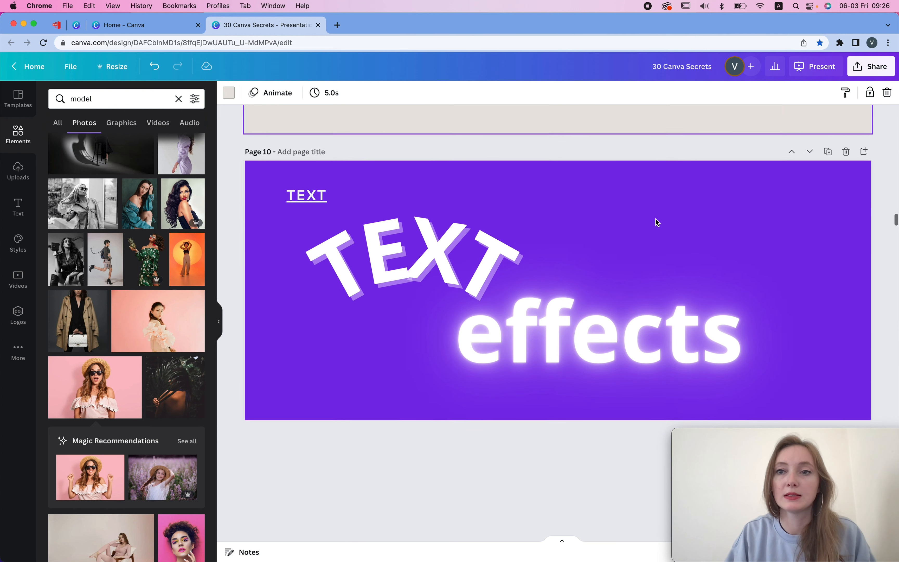
scroll(655, 218, "up", 8)
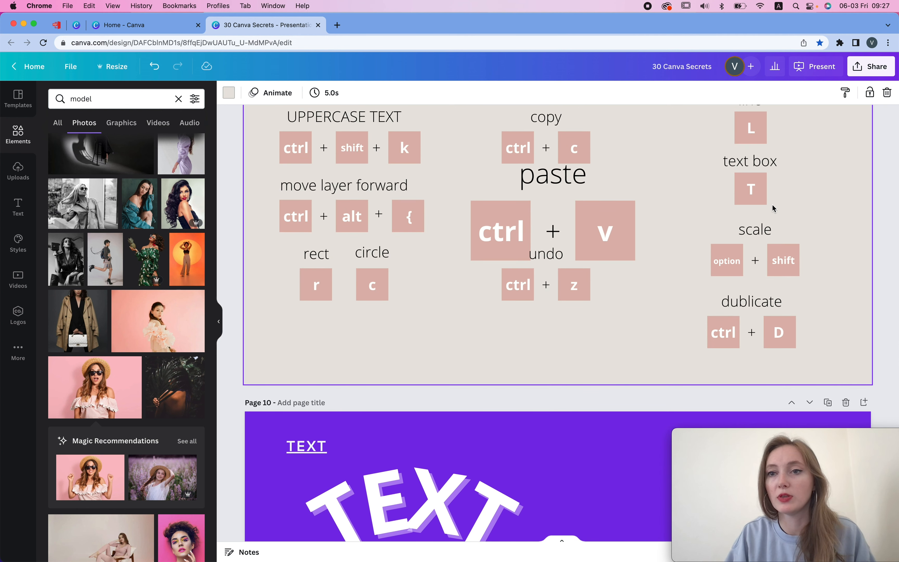
scroll(772, 205, "up", 3)
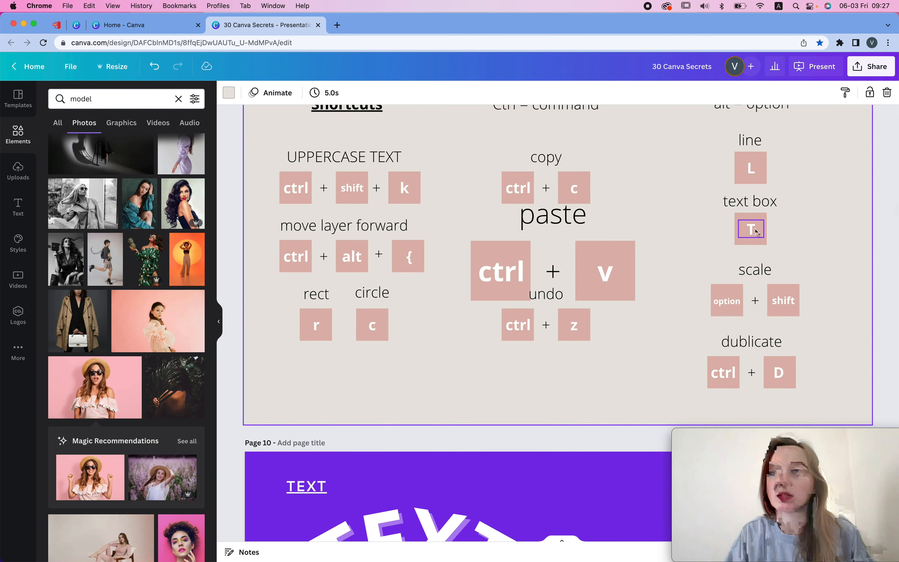
scroll(729, 194, "up", 3)
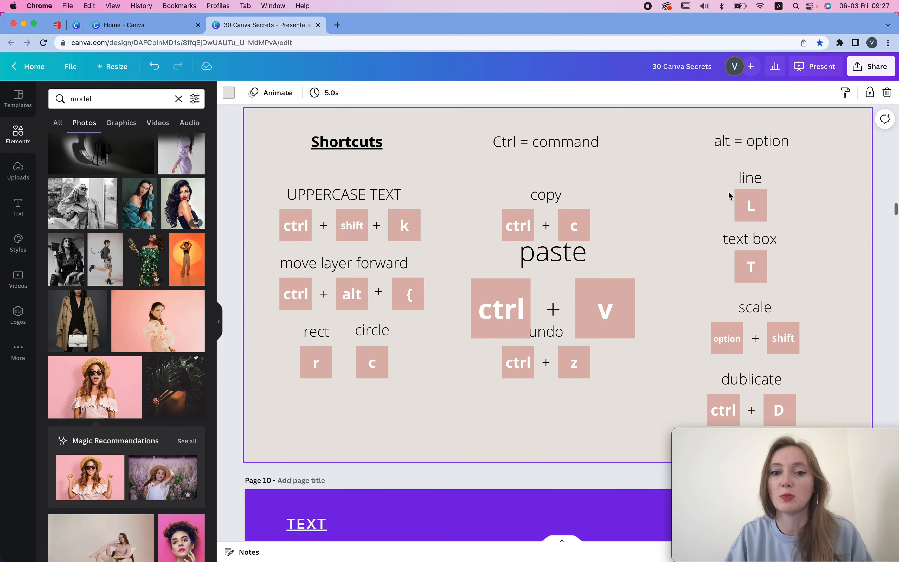
scroll(729, 195, "down", 5)
scroll(728, 192, "down", 5)
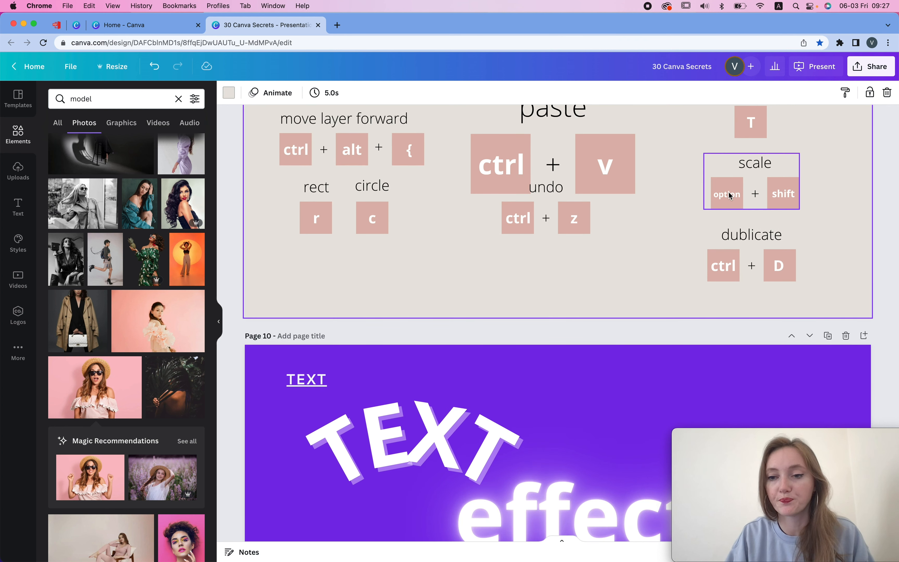
scroll(730, 196, "down", 10)
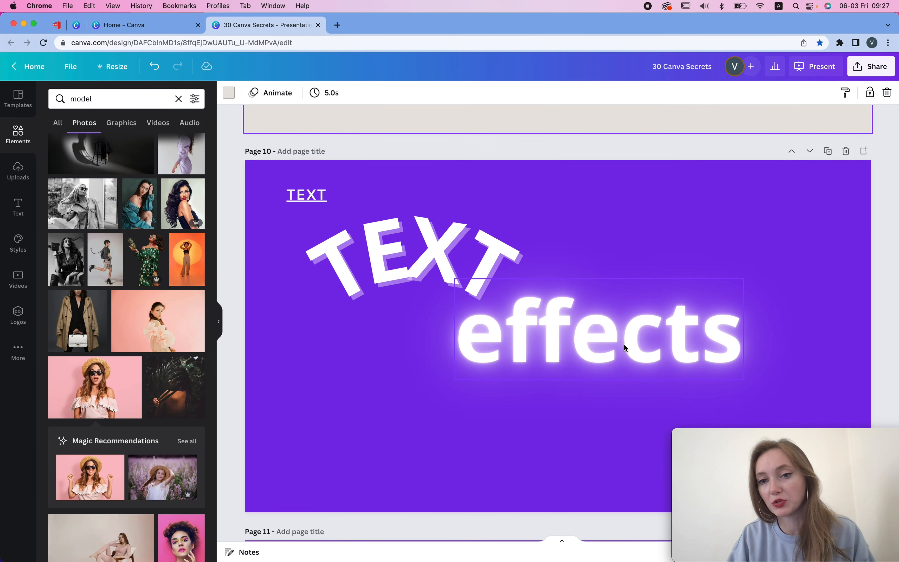
- Select the glowing 'effects' text and inspect its Neon effect settings
left_click(624, 348)
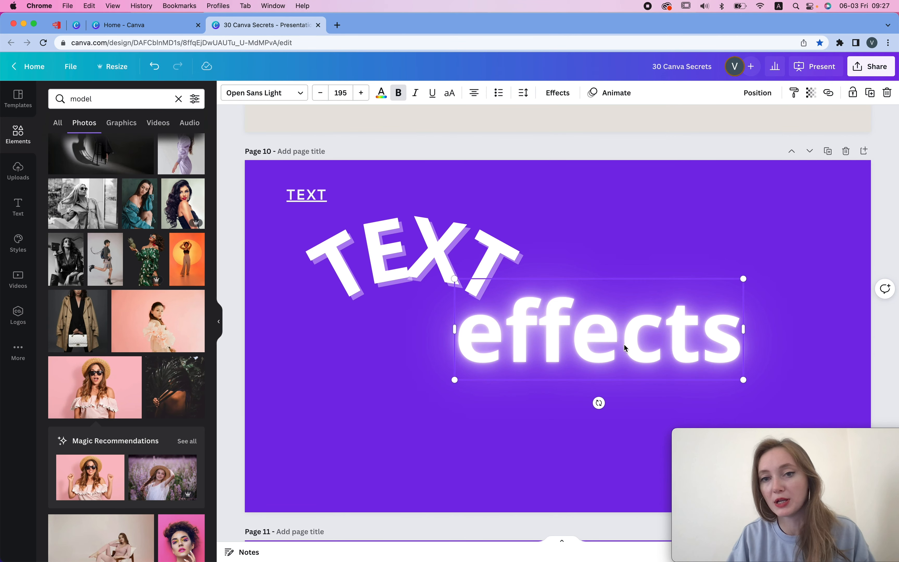
left_click(555, 93)
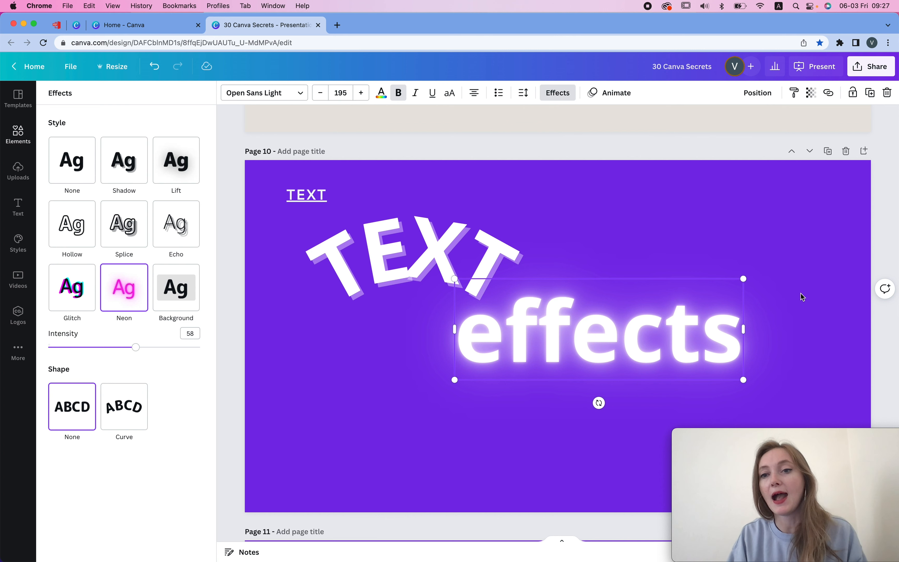
left_click(768, 266)
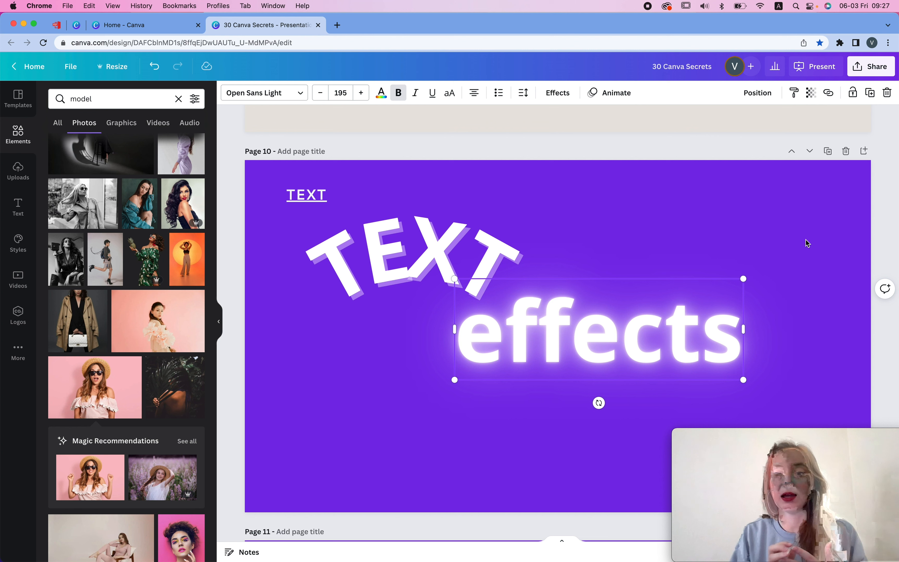
- Recolour the text effects page background, trying several swatches and settling on a light grey
left_click(635, 236)
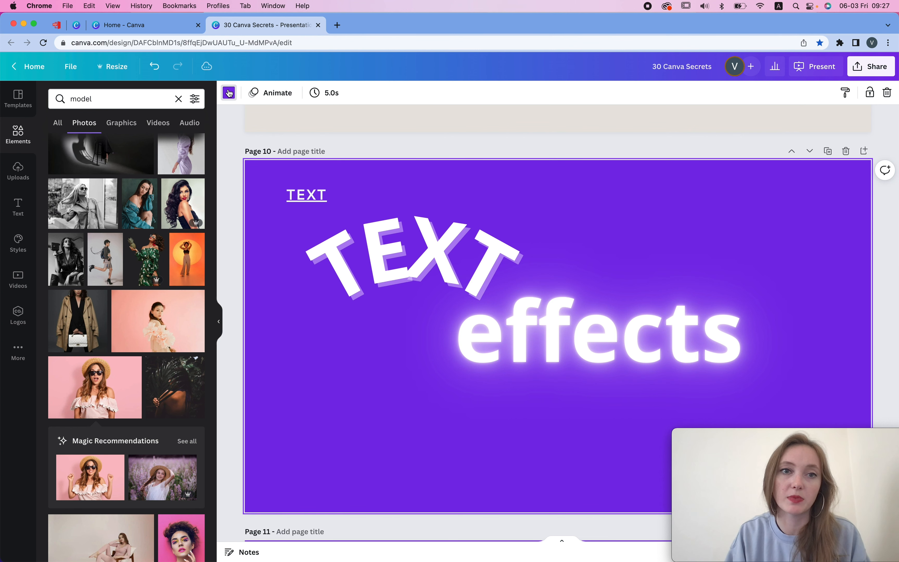
left_click(229, 93)
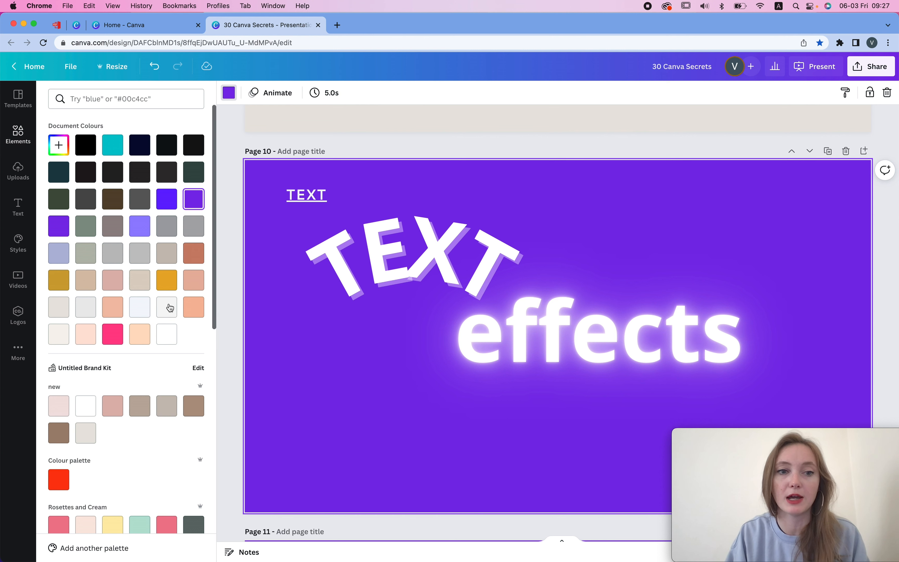
left_click(140, 307)
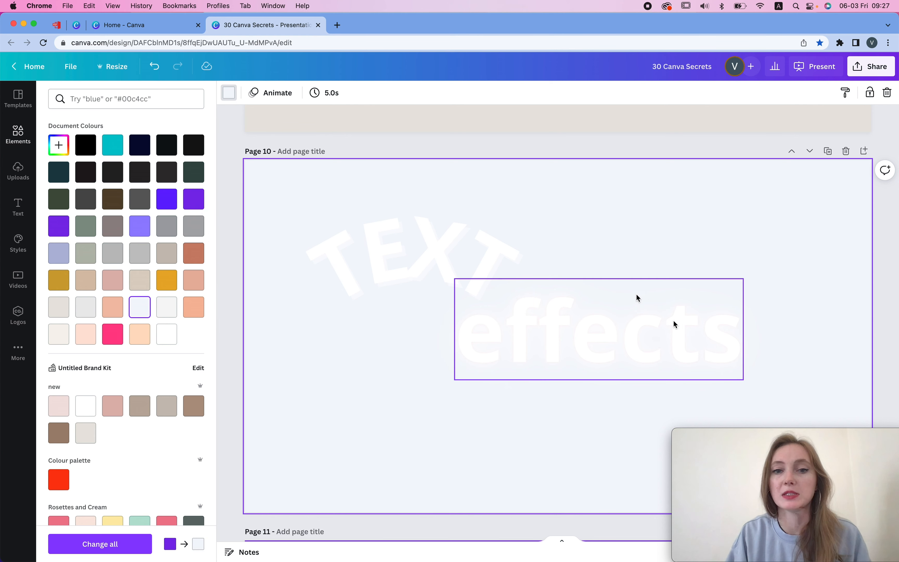
left_click(167, 252)
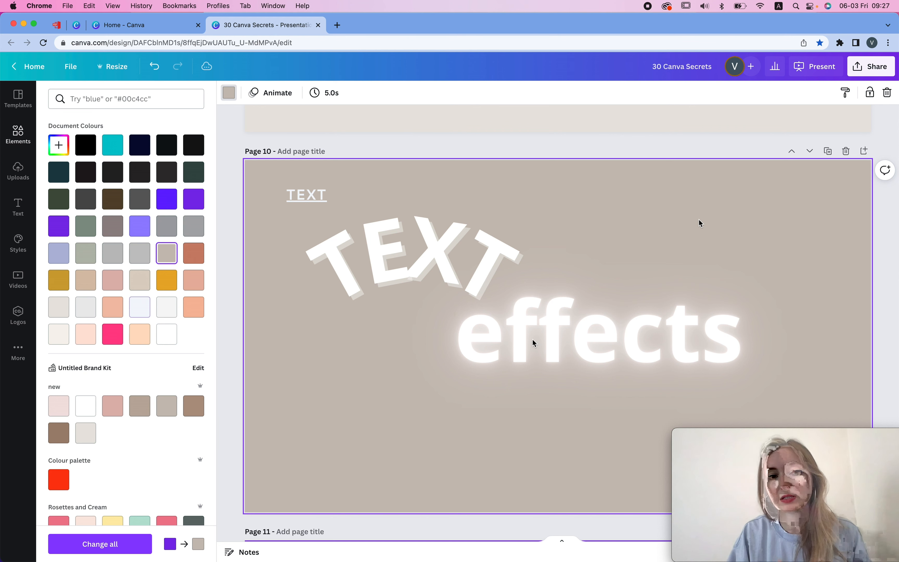
left_click(59, 307)
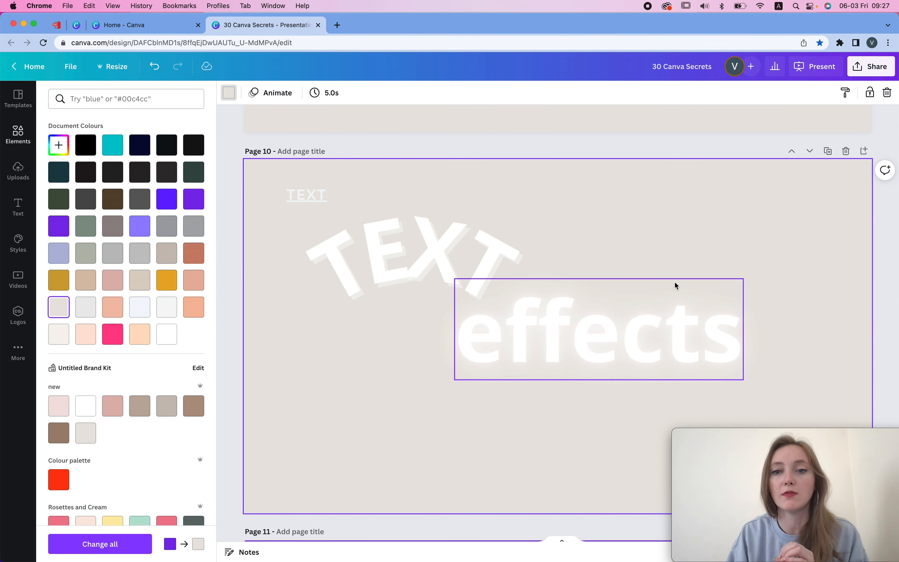
- Recolour the 'effects' text violet
left_click(703, 343)
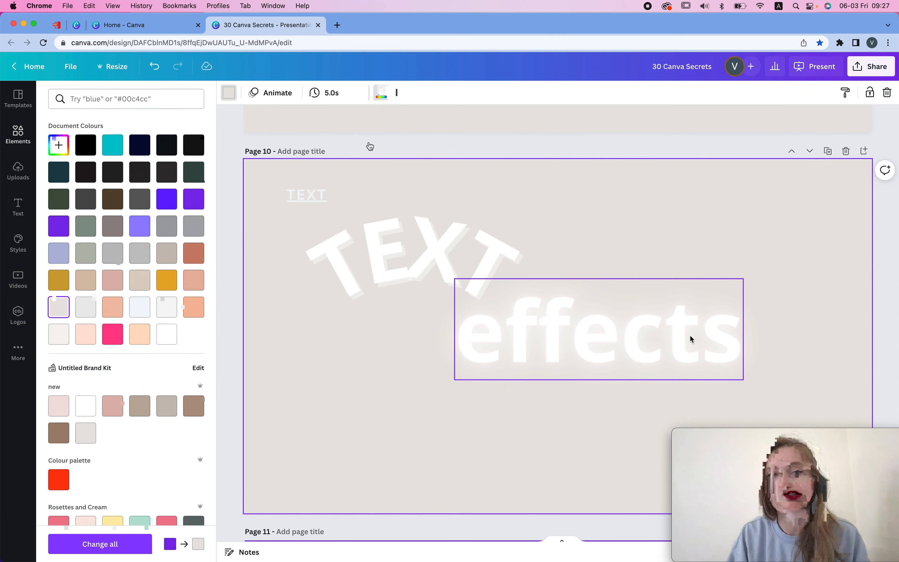
left_click(690, 336)
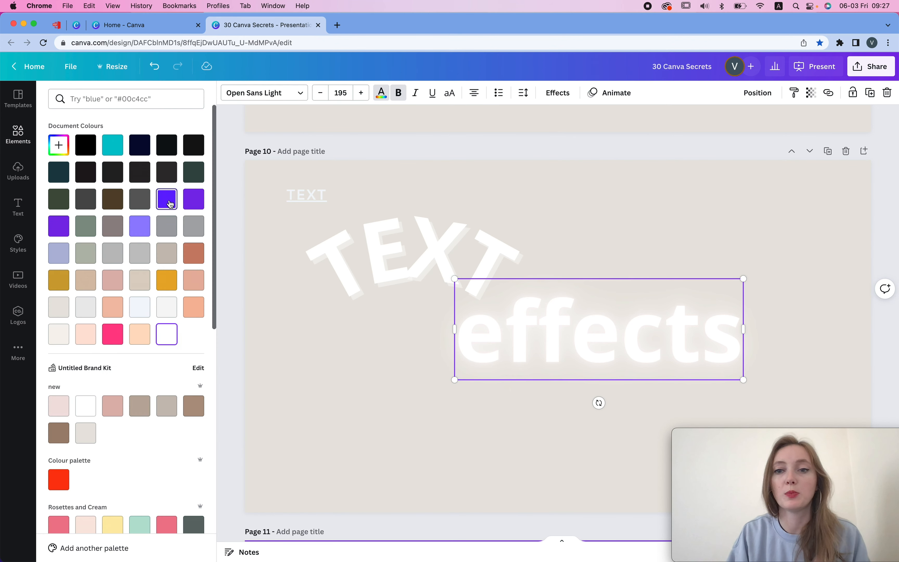
left_click(170, 204)
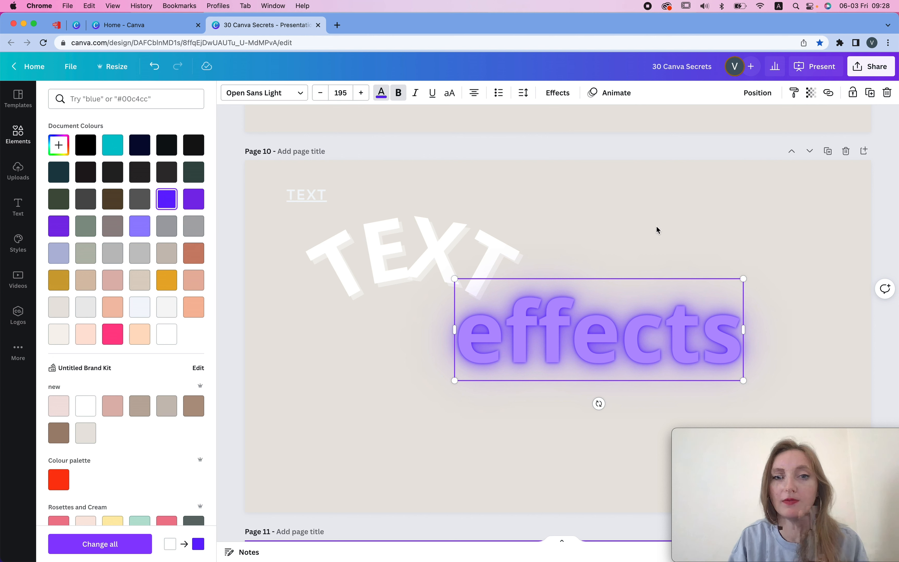
- Select the curved 'TEXT' heading and inspect its Shadow and Curve effect settings
left_click(377, 249)
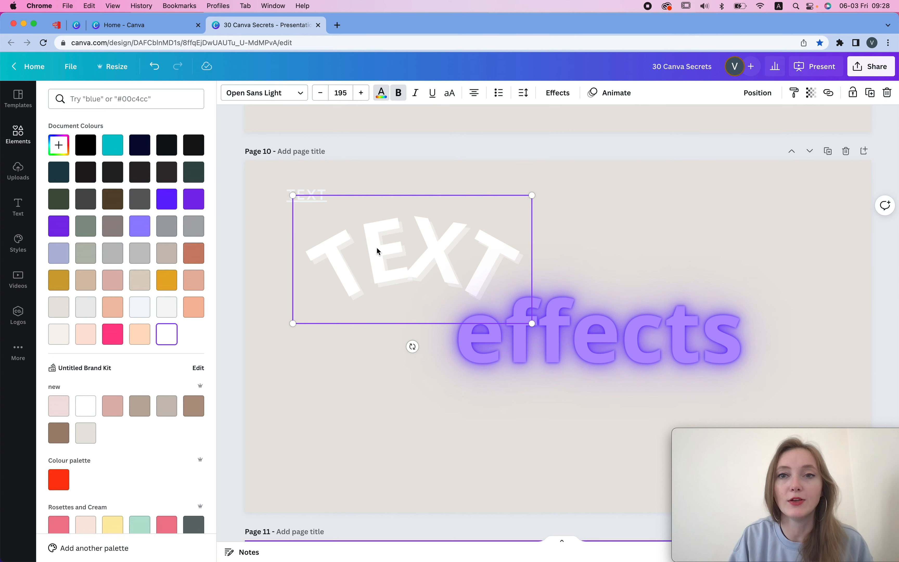
left_click(568, 95)
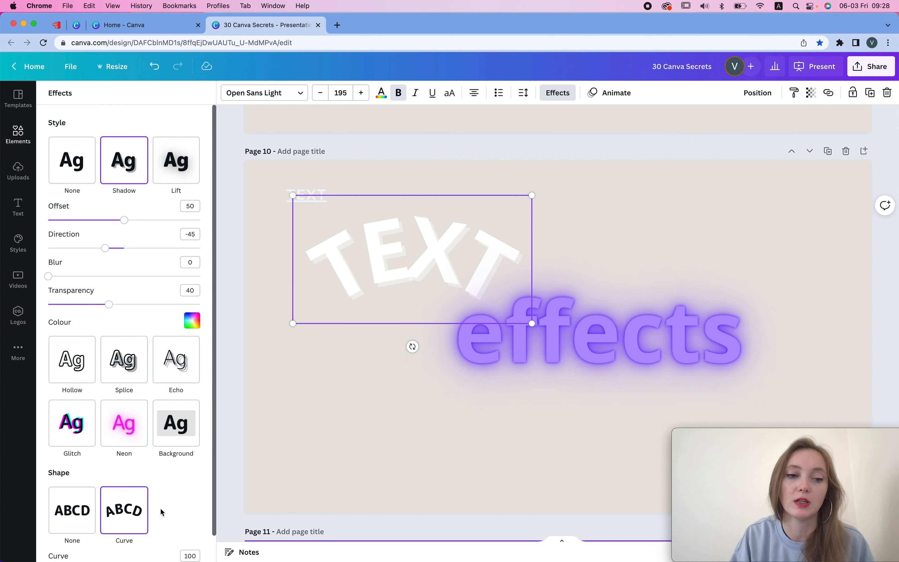
scroll(162, 512, "down", 2)
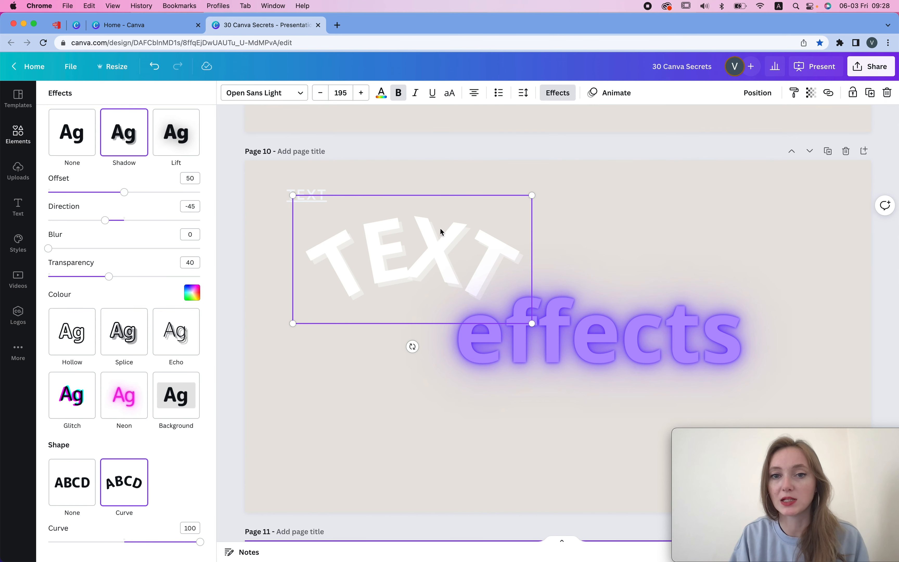
scroll(514, 297, "down", 10)
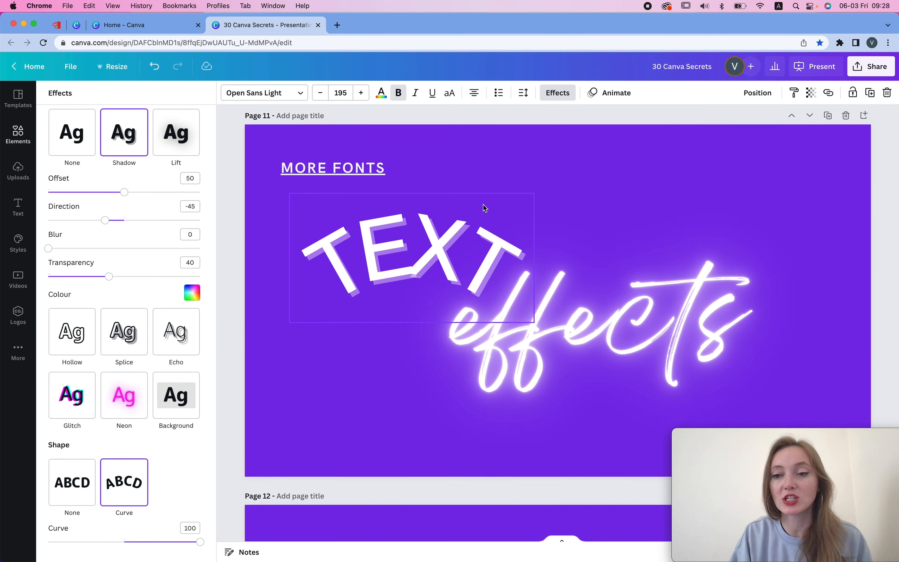
- Open a new browser tab, search Google for google fonts and open the Google Fonts site
left_click(337, 25)
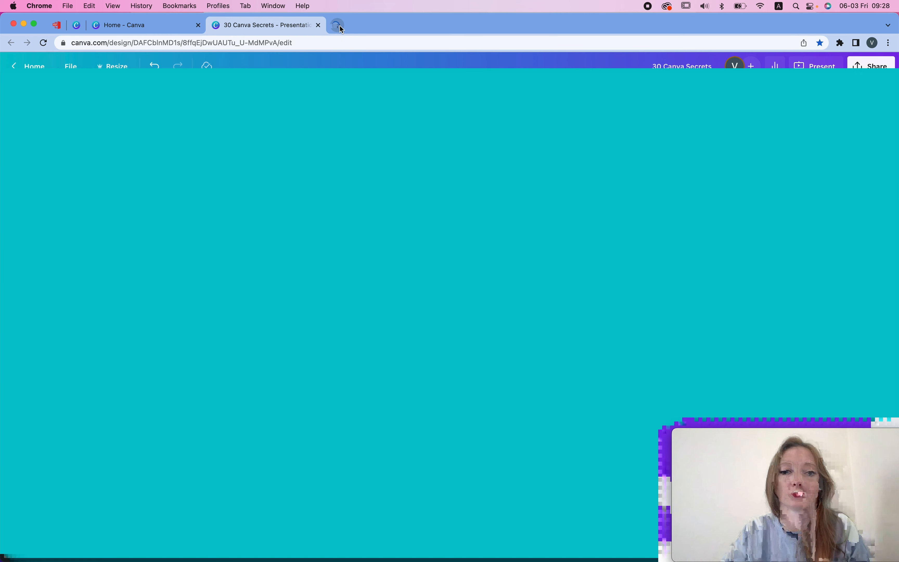
type("google fonts")
key("Return")
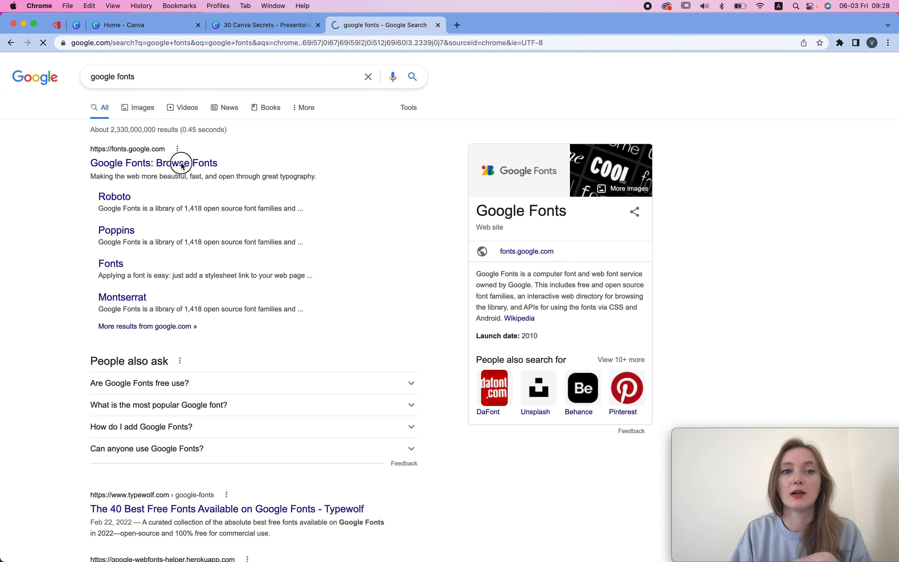
left_click(353, 147)
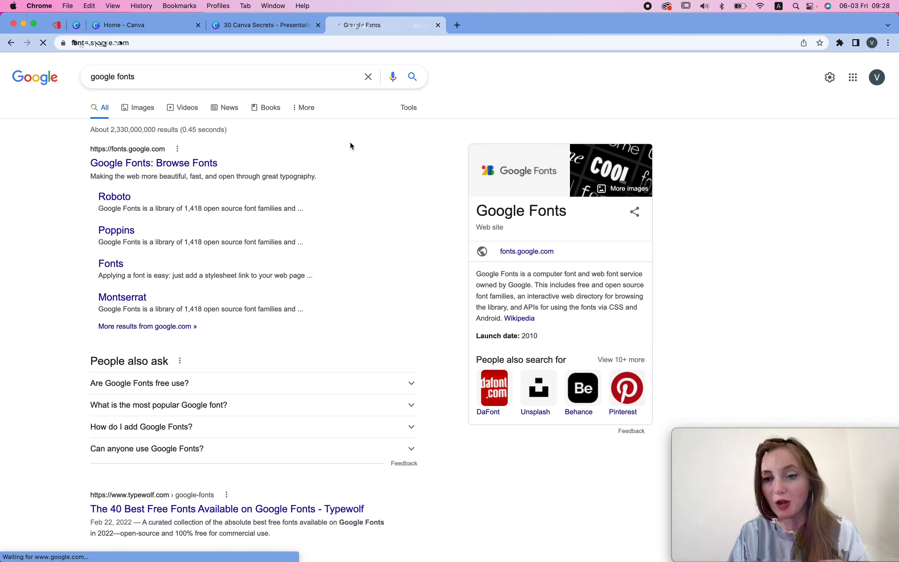